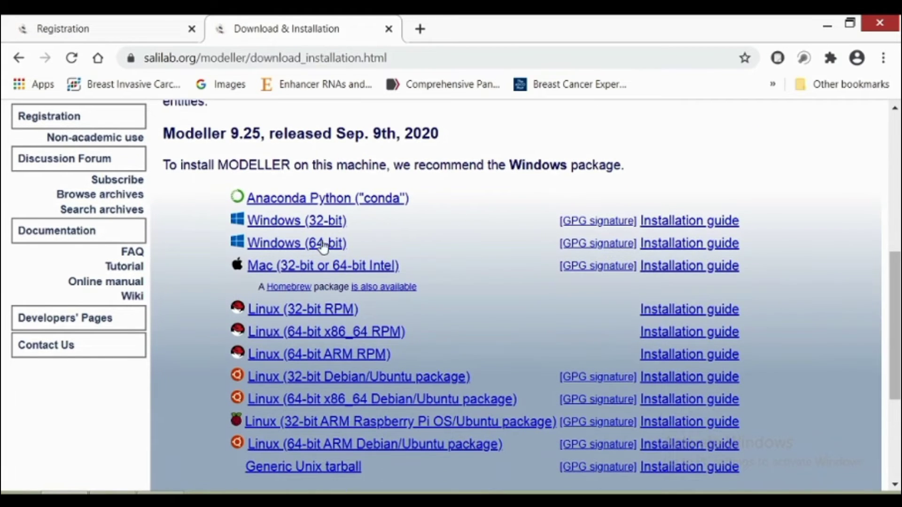
Start downloading the Windows (64-bit) package of Modeller 9.25 and pause the download.
{"action": "left_click", "coordinate": [310, 244]}
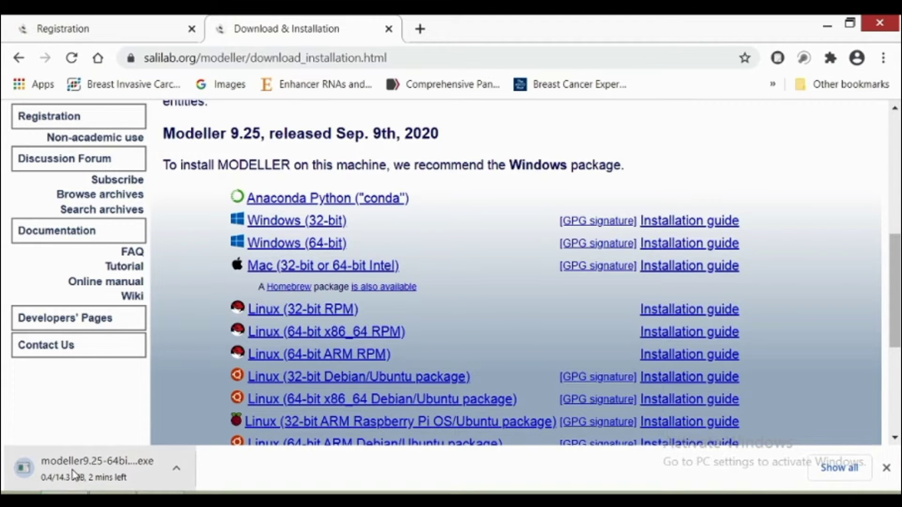
{"action": "right_click", "coordinate": [75, 476]}
{"action": "left_click", "coordinate": [104, 408]}
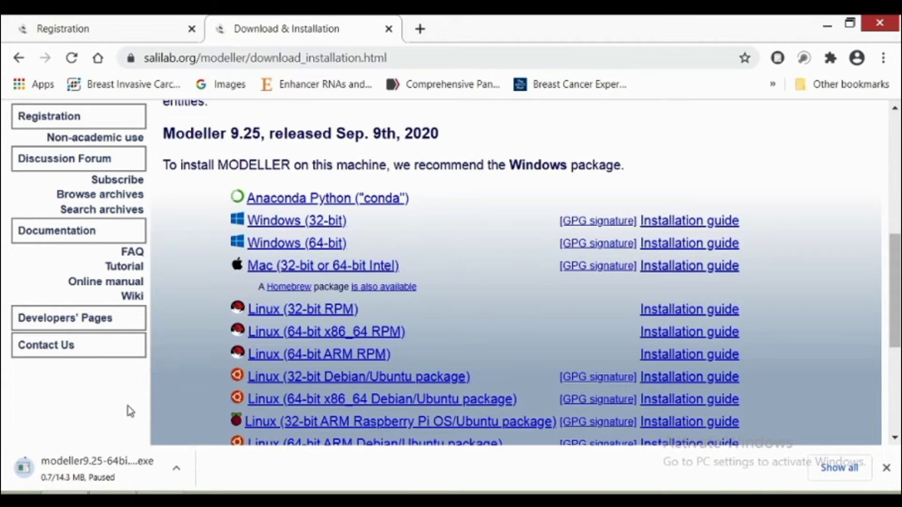
On the MODELLER registration form, select web service or program use and Microsoft Windows as platforms, and submit the form as agreed and accepted.
{"action": "left_click_drag", "start_coordinate": [897, 332], "coordinate": [897, 249]}
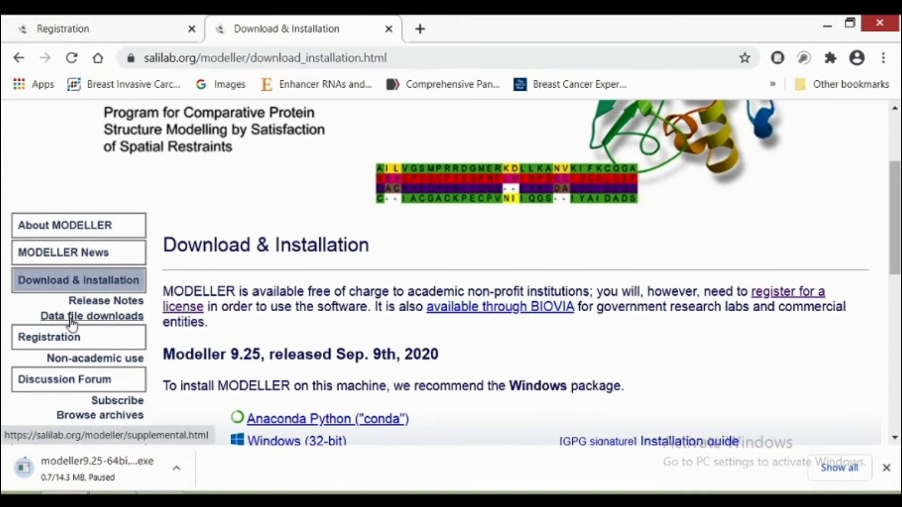
{"action": "left_click", "coordinate": [82, 33]}
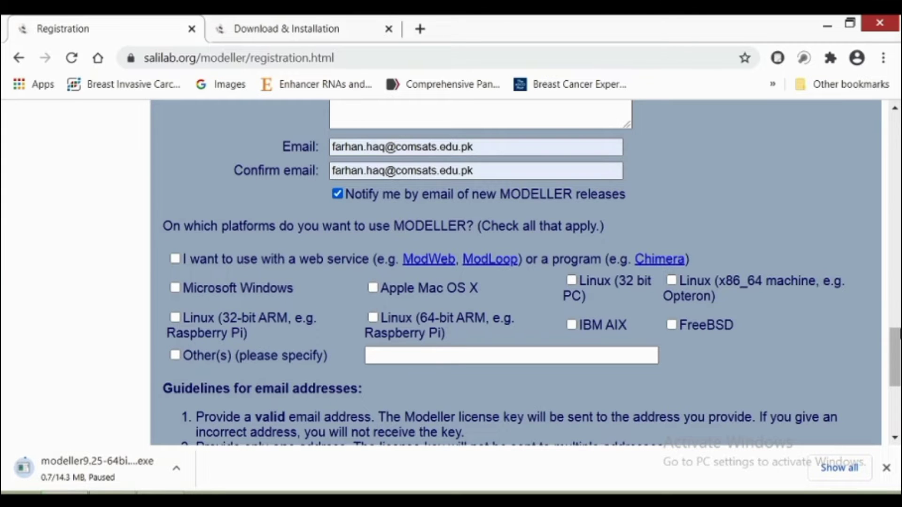
{"action": "mouse_move", "coordinate": [896, 375]}
{"action": "left_mouse_down"}
{"action": "mouse_move", "coordinate": [896, 313]}
{"action": "mouse_move", "coordinate": [895, 356]}
{"action": "mouse_move", "coordinate": [879, 382]}
{"action": "left_mouse_up"}
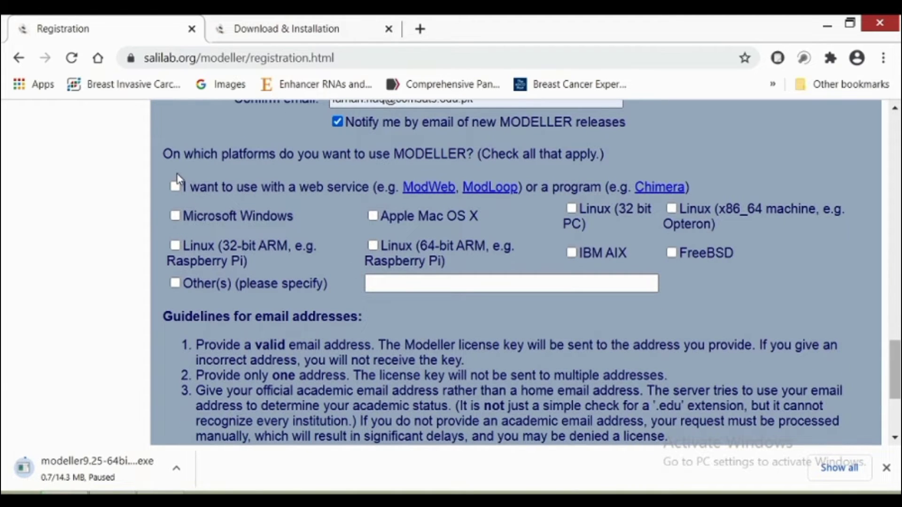
{"action": "left_click", "coordinate": [175, 186]}
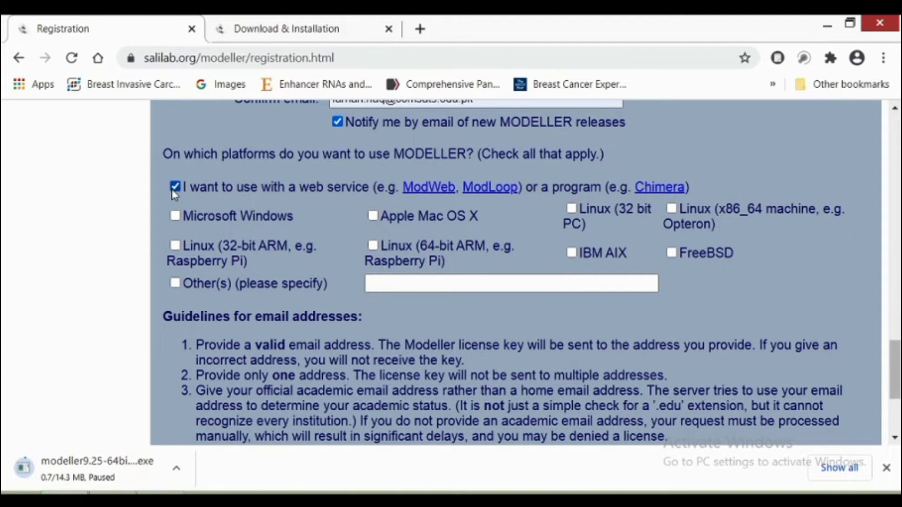
{"action": "left_click", "coordinate": [175, 216]}
{"action": "left_click_drag", "start_coordinate": [896, 383], "coordinate": [890, 427]}
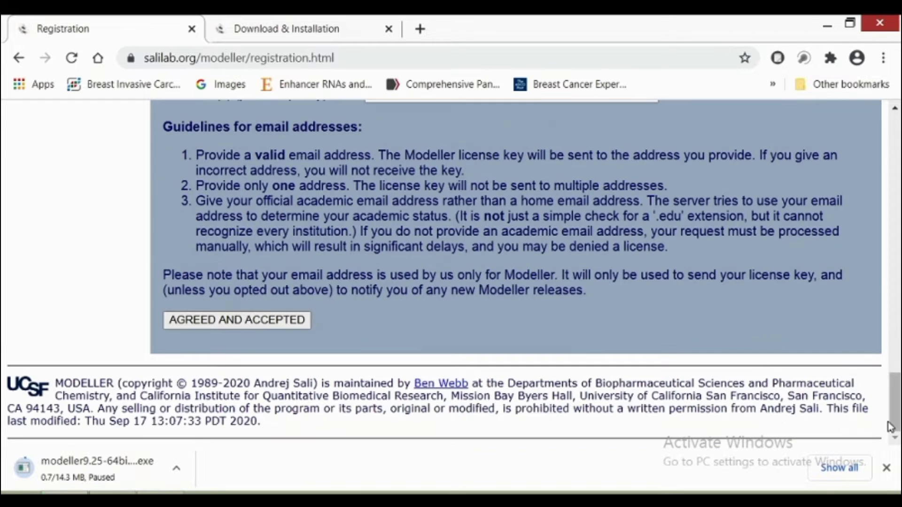
{"action": "left_click", "coordinate": [257, 322]}
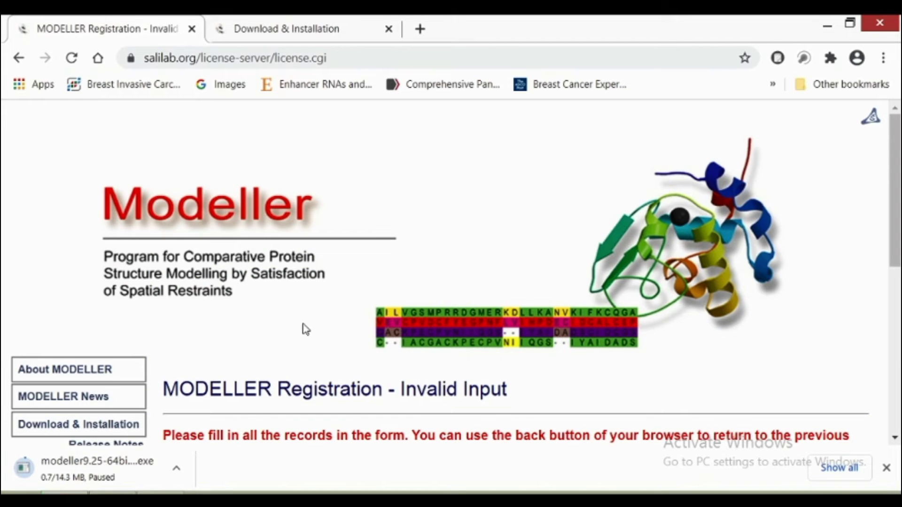
{"action": "left_click_drag", "start_coordinate": [894, 221], "coordinate": [878, 432]}
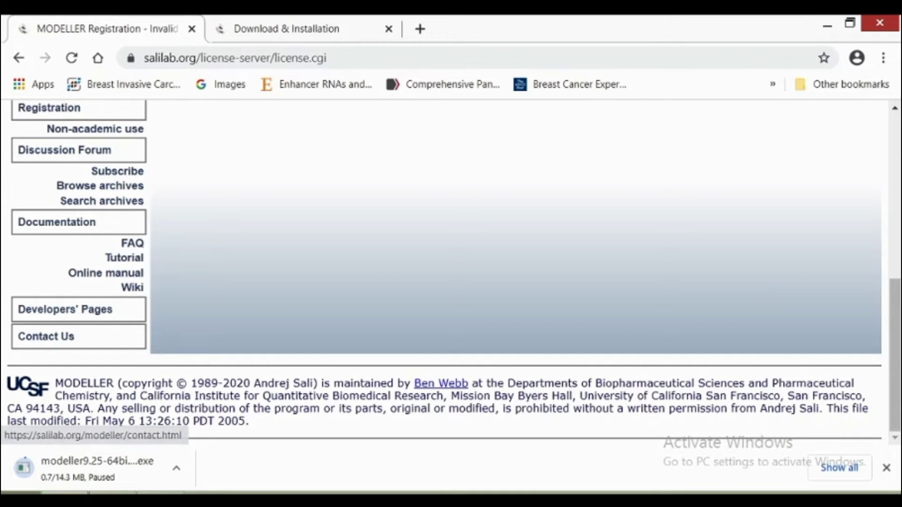
Search the computer for Modeller, run it as administrator, and minimize its console window.
{"action": "left_click", "coordinate": [19, 493]}
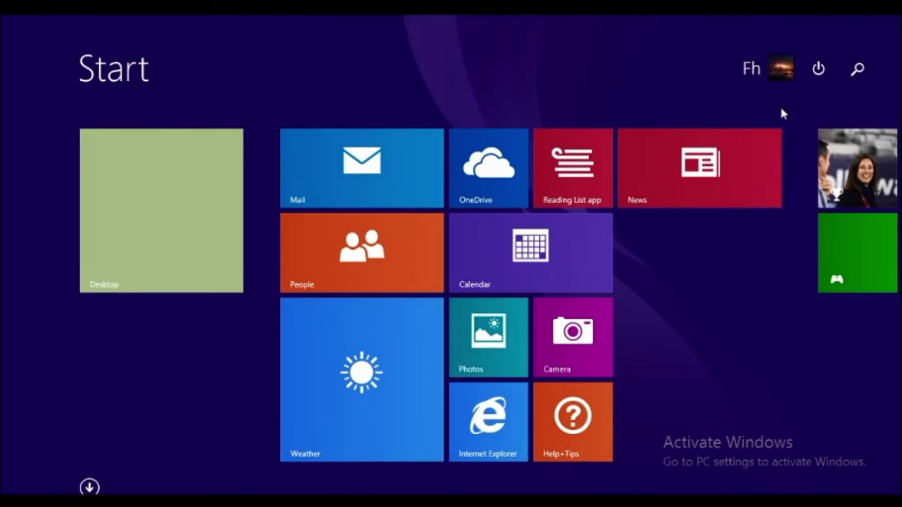
{"action": "left_click", "coordinate": [853, 74]}
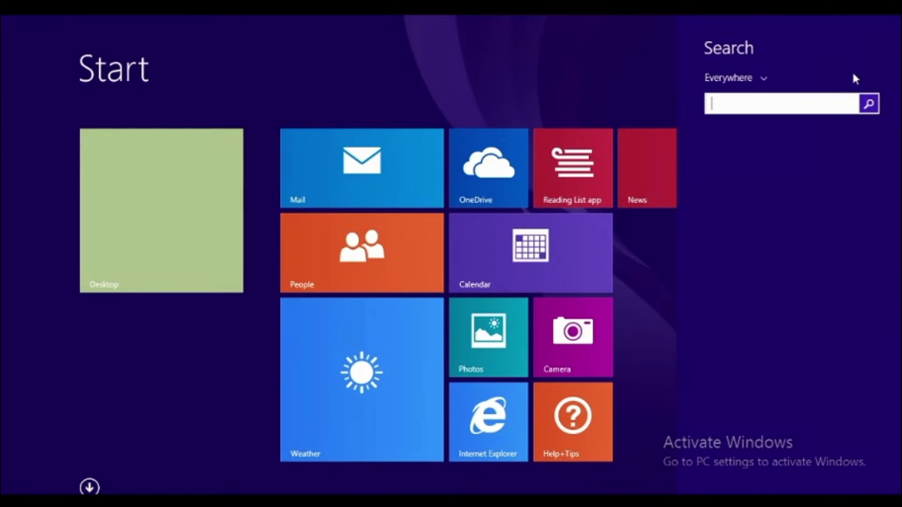
{"action": "type", "text": "M"}
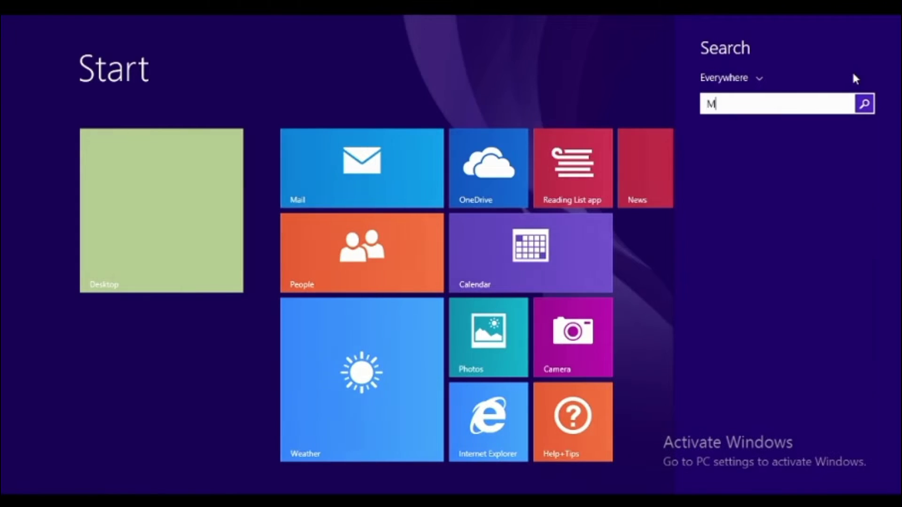
{"action": "type", "text": "odeller"}
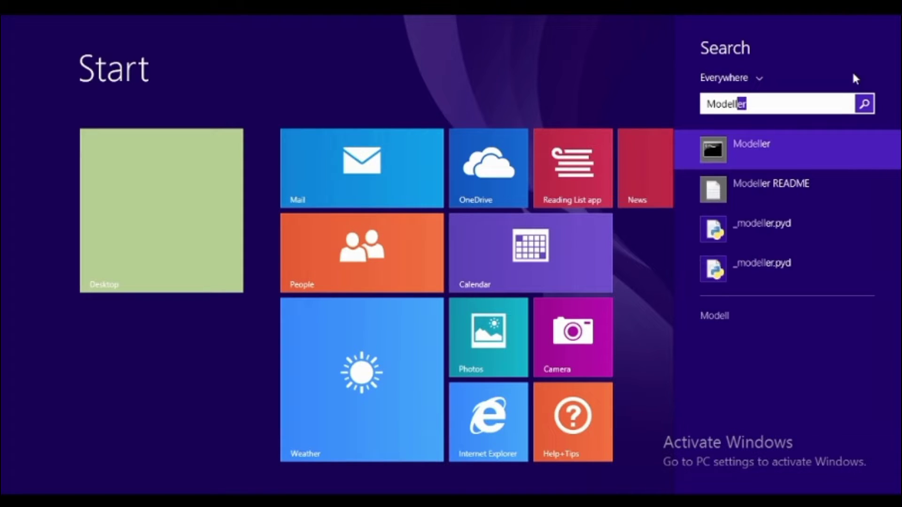
{"action": "right_click", "coordinate": [719, 148]}
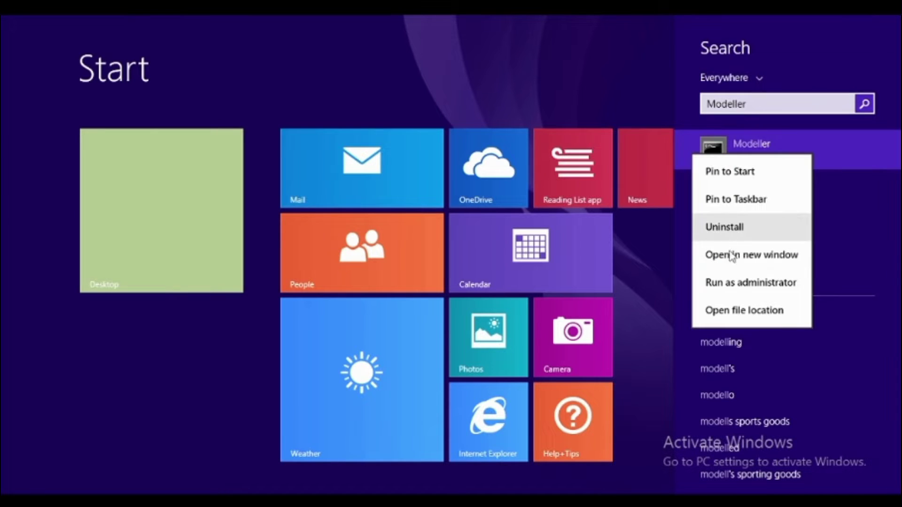
{"action": "left_click", "coordinate": [731, 282]}
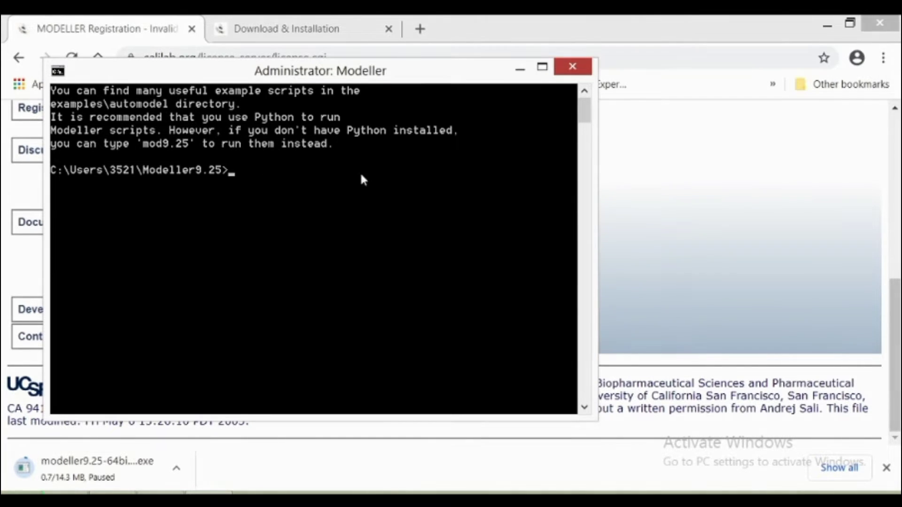
{"action": "left_click", "coordinate": [518, 69]}
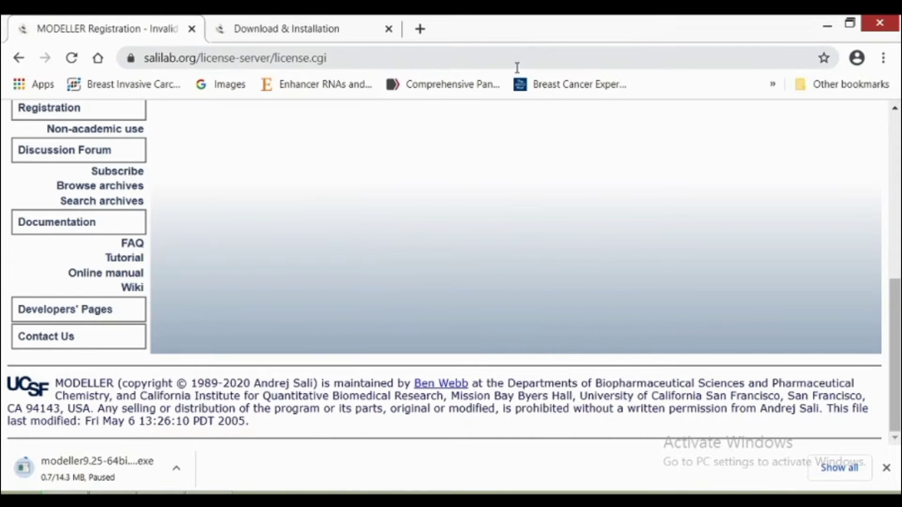
Look up Python in a new browser tab, open the python.org downloads page, and download Python 3.9.0.
{"action": "left_click", "coordinate": [421, 29]}
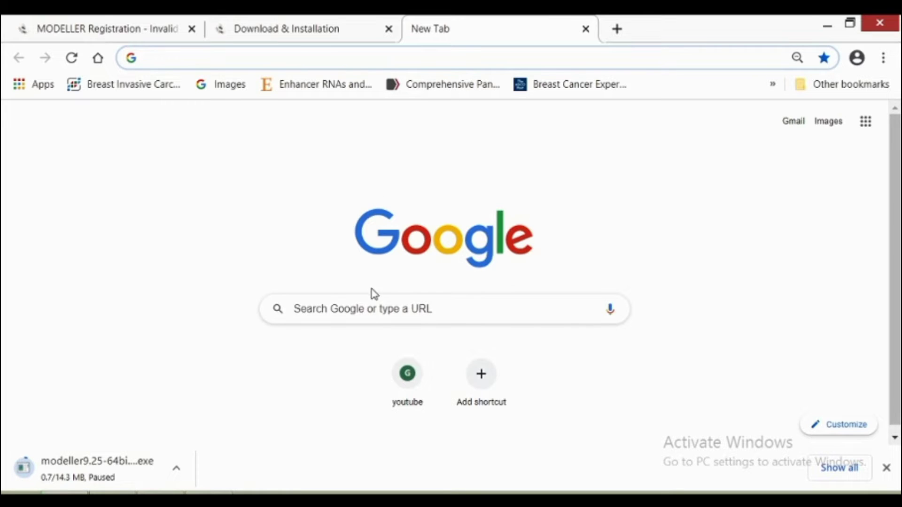
{"action": "left_click", "coordinate": [375, 307]}
{"action": "type", "text": "P"}
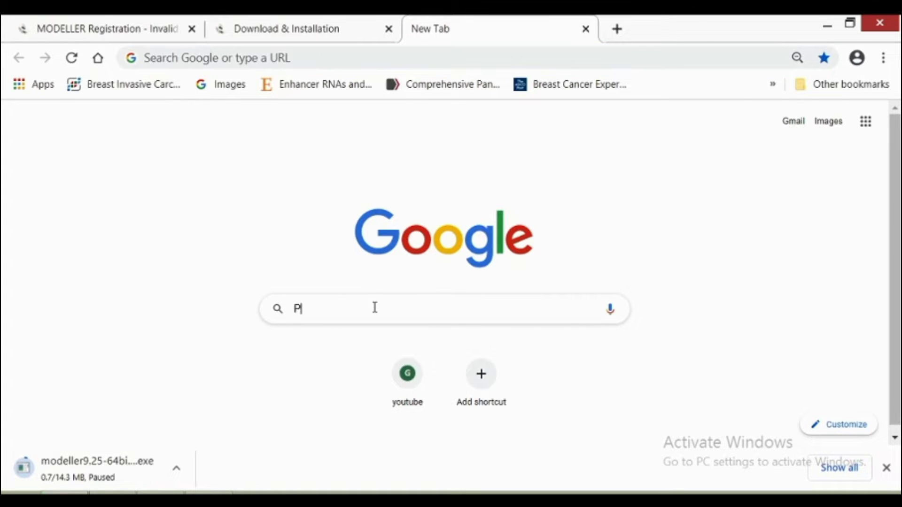
{"action": "type", "text": "ytho"}
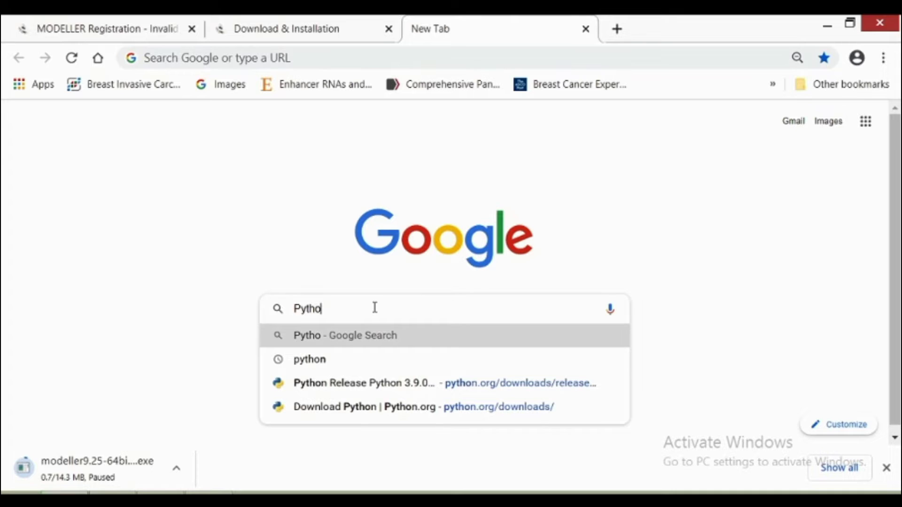
{"action": "type", "text": "n"}
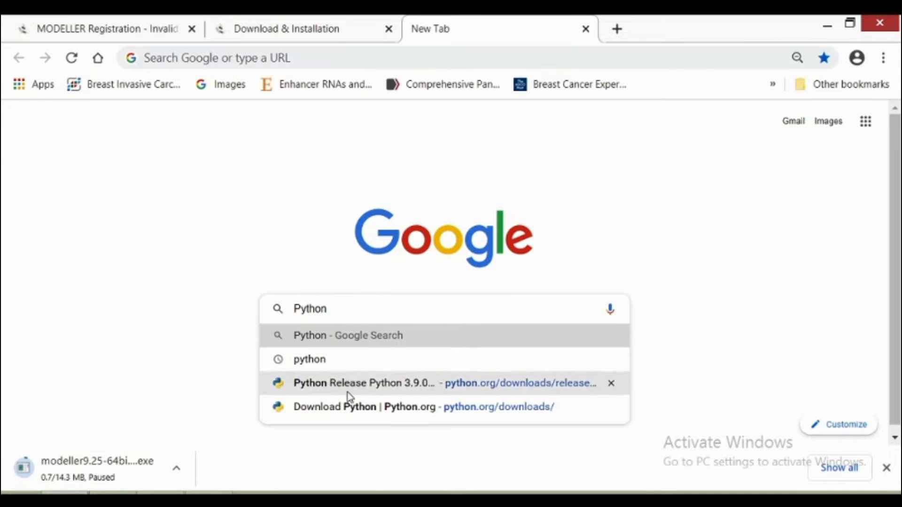
{"action": "left_click", "coordinate": [345, 410]}
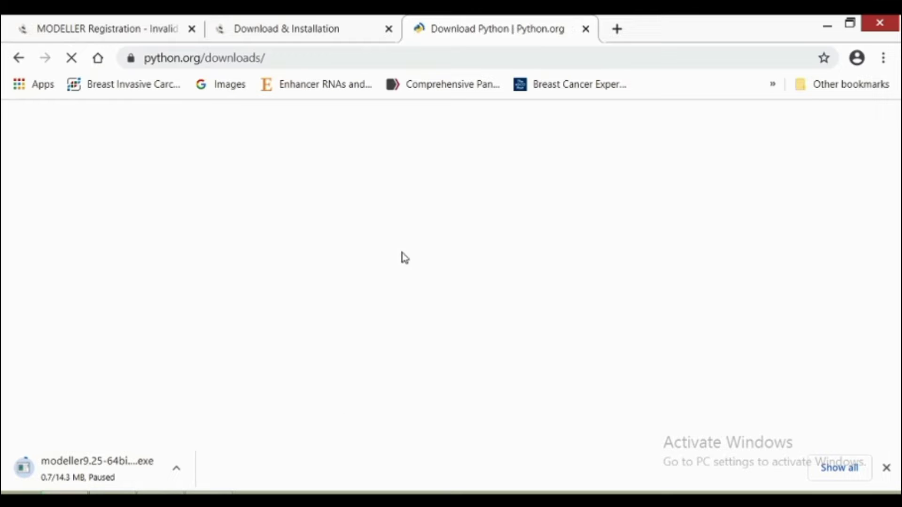
{"action": "mouse_move", "coordinate": [477, 257]}
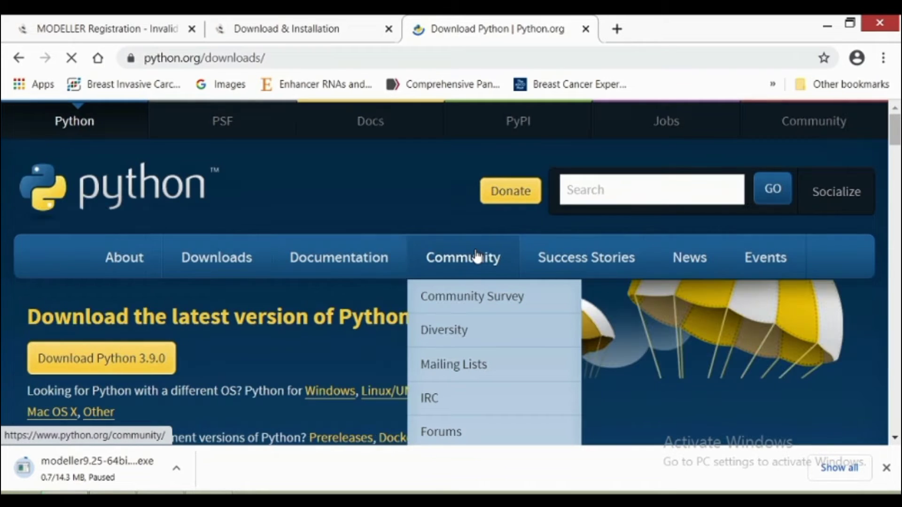
{"action": "left_click", "coordinate": [126, 360]}
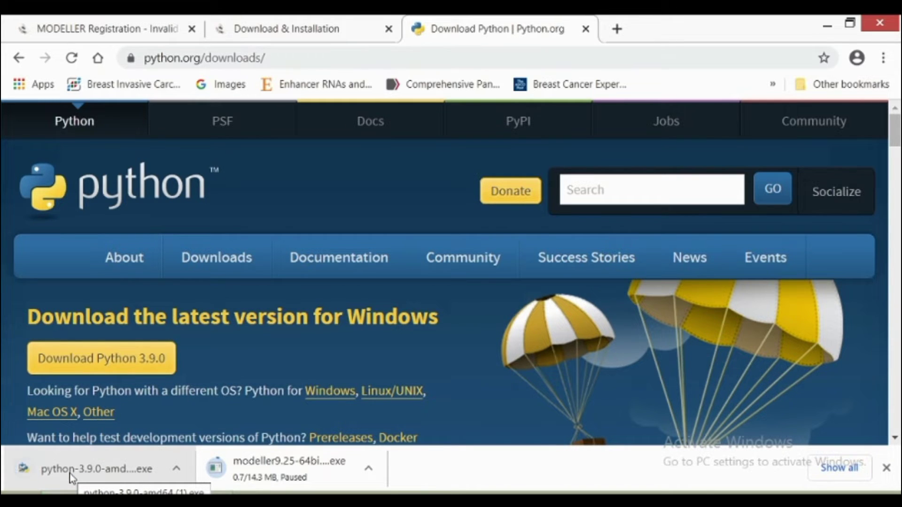
Run the downloaded Python 3.9.0 installer and cancel its setup.
{"action": "right_click", "coordinate": [71, 477]}
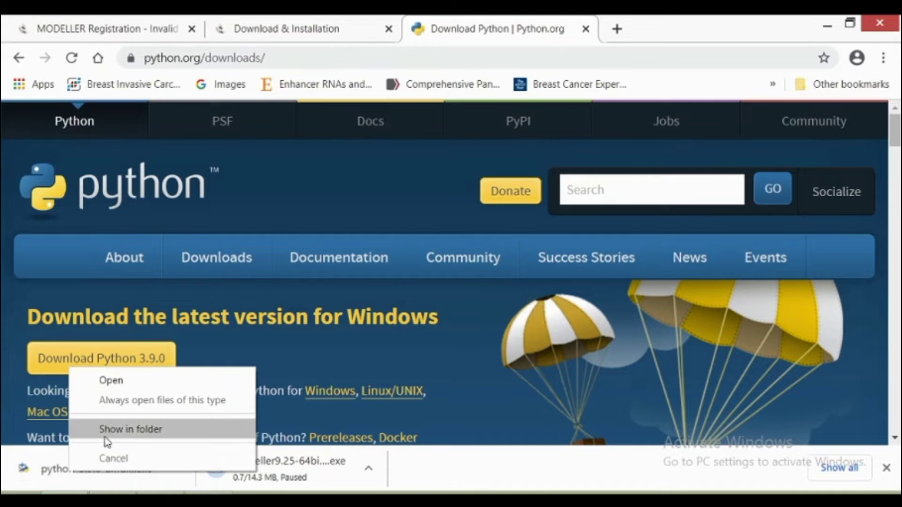
{"action": "left_click", "coordinate": [131, 383]}
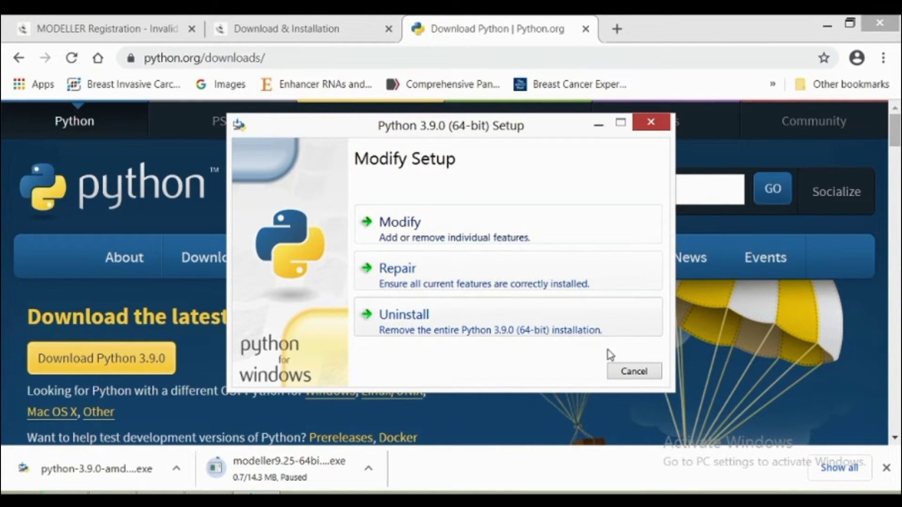
{"action": "left_click", "coordinate": [633, 373]}
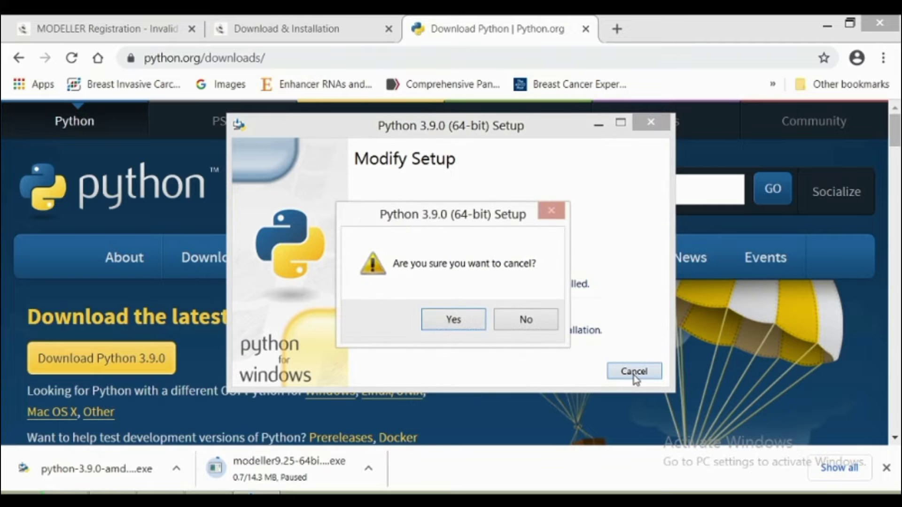
{"action": "left_click", "coordinate": [463, 325]}
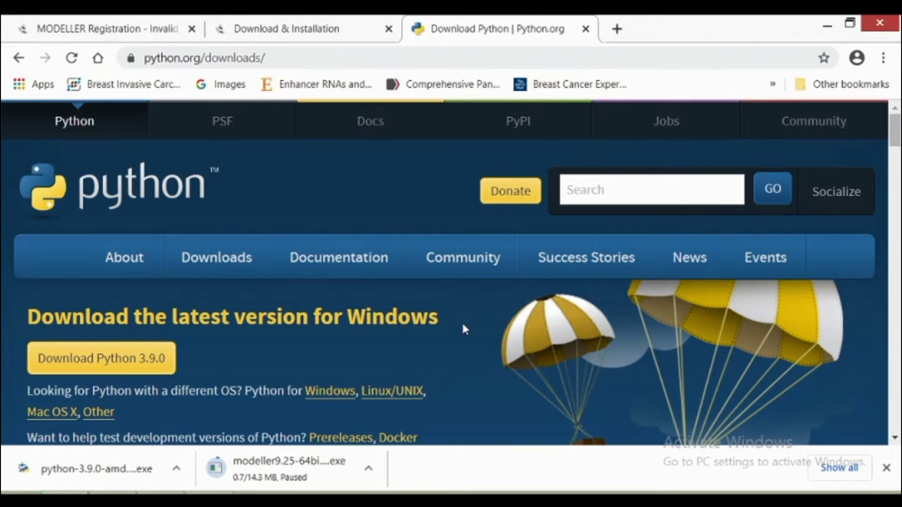
Minimize the browser, bring up the Modeller console, and reposition its window on the desktop.
{"action": "left_click", "coordinate": [829, 28]}
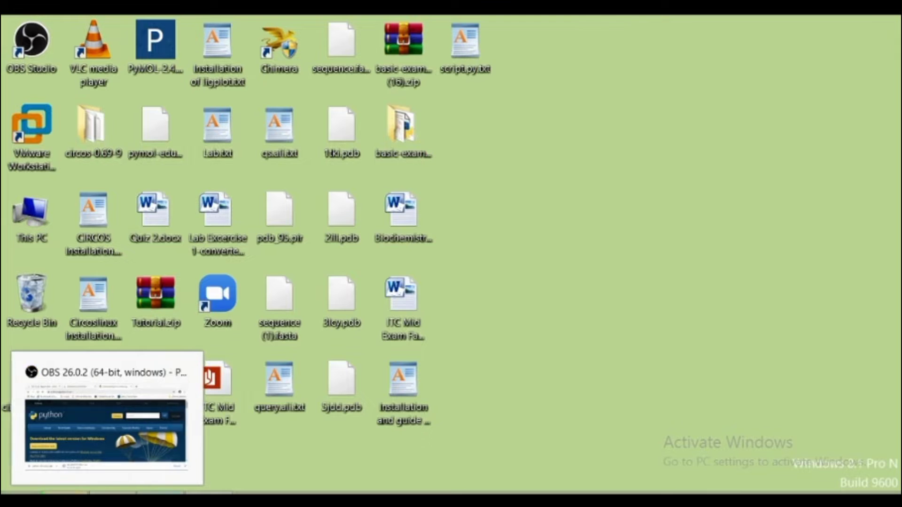
{"action": "left_click", "coordinate": [209, 493]}
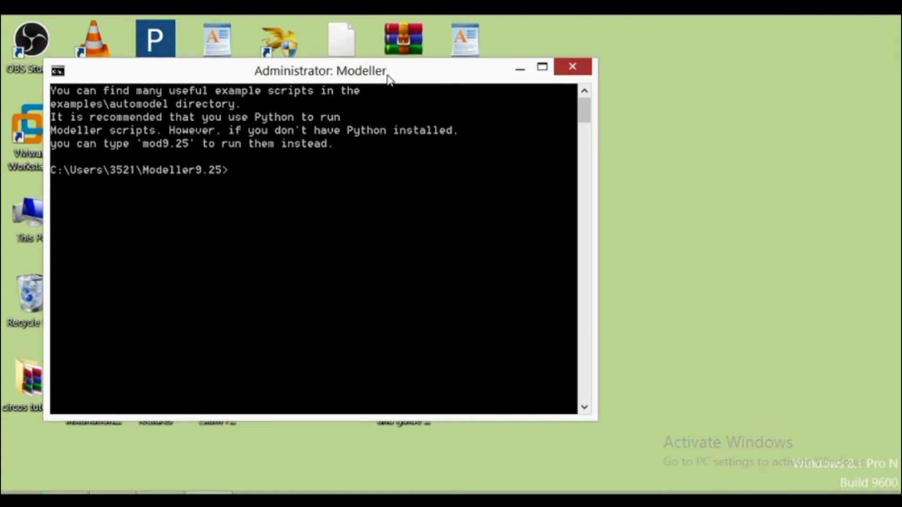
{"action": "left_click_drag", "start_coordinate": [389, 79], "coordinate": [549, 99]}
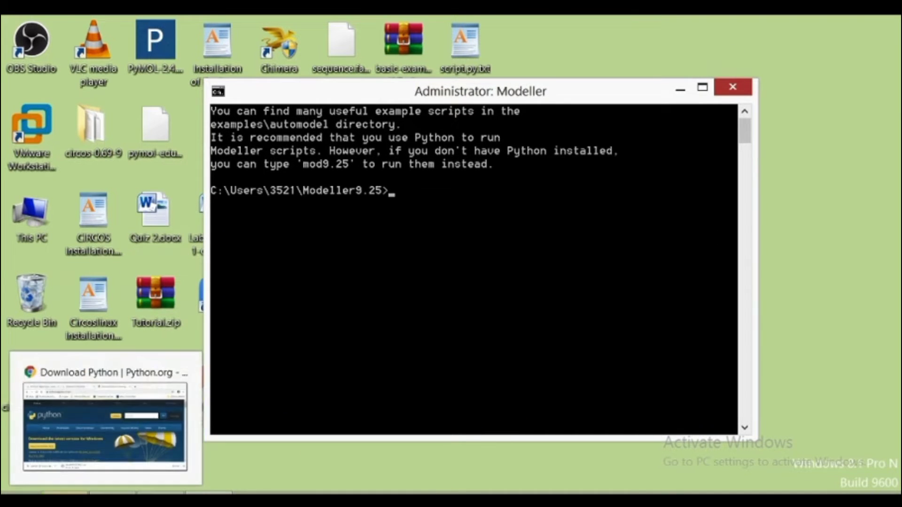
Switch back to Chrome, search for NCBI in a new tab, and open the National Center for Biotechnology Information site.
{"action": "left_click", "coordinate": [66, 493]}
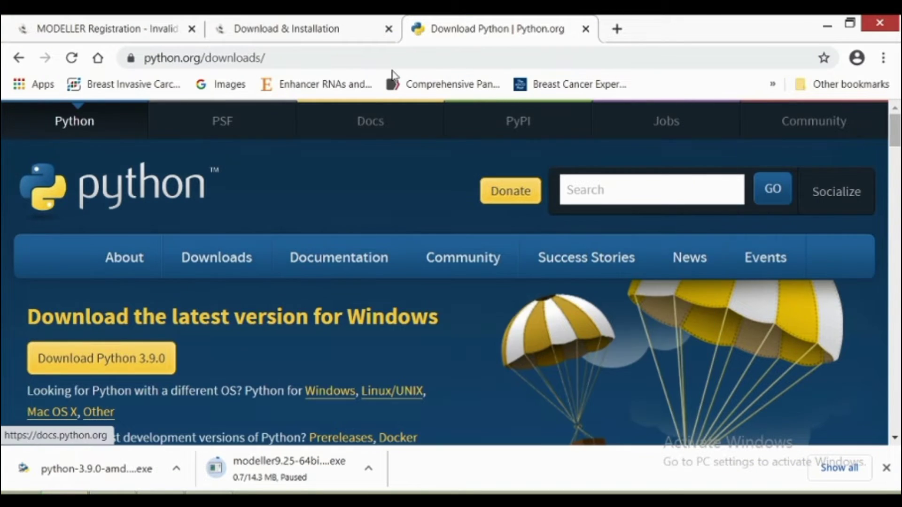
{"action": "left_click", "coordinate": [617, 28]}
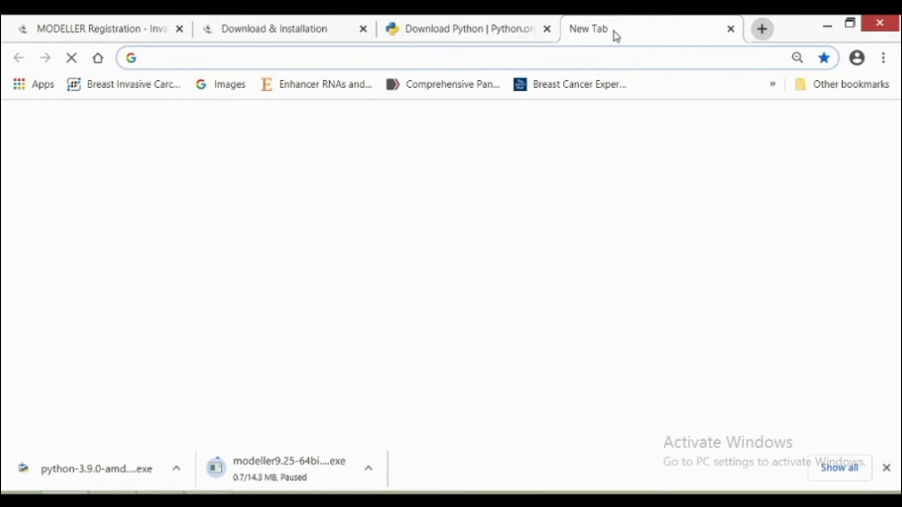
{"action": "type", "text": "NCBI"}
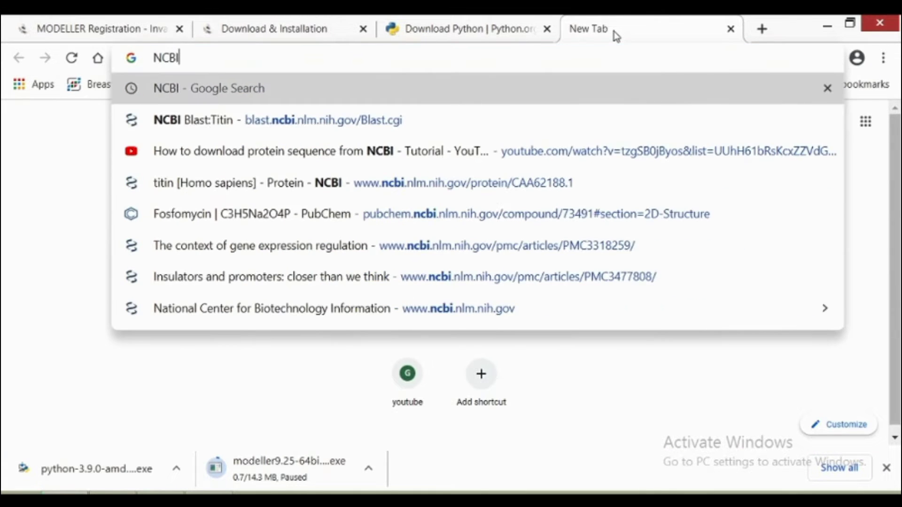
{"action": "key", "text": "Return"}
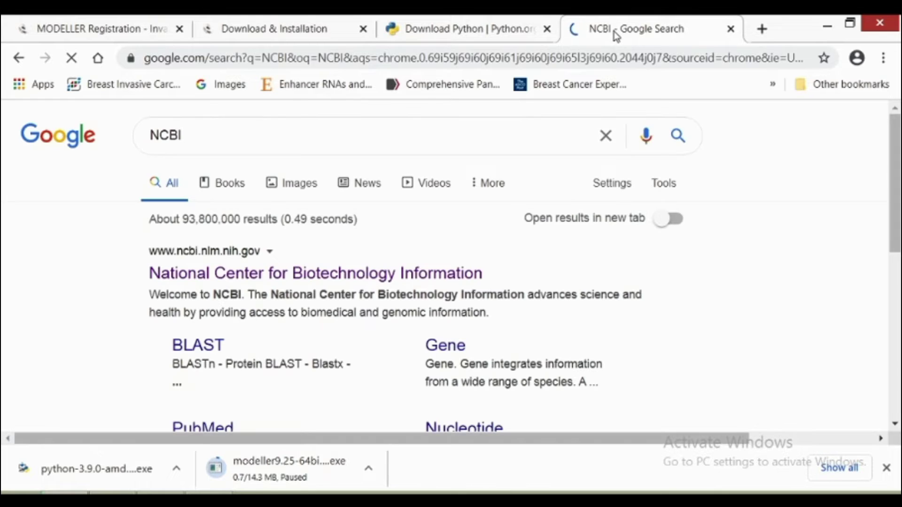
{"action": "left_click", "coordinate": [360, 274]}
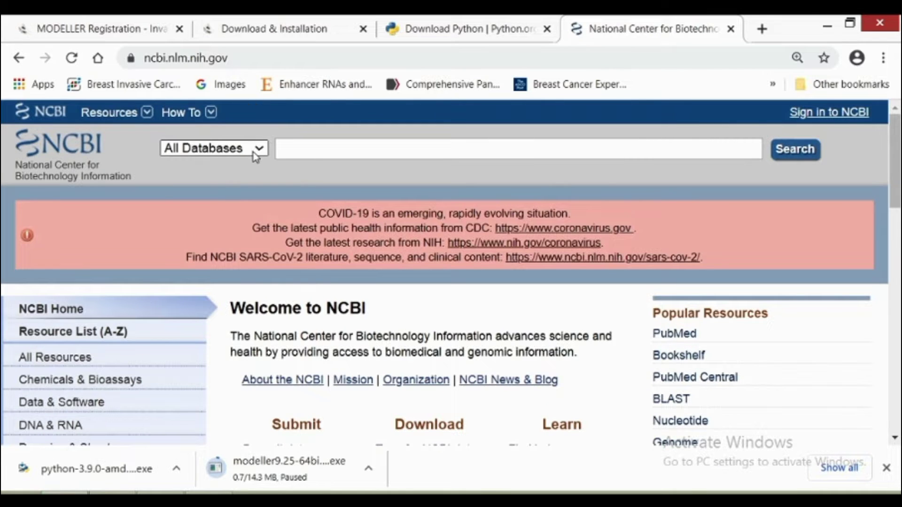
Search the NCBI Protein database for Titin.
{"action": "left_click", "coordinate": [257, 149]}
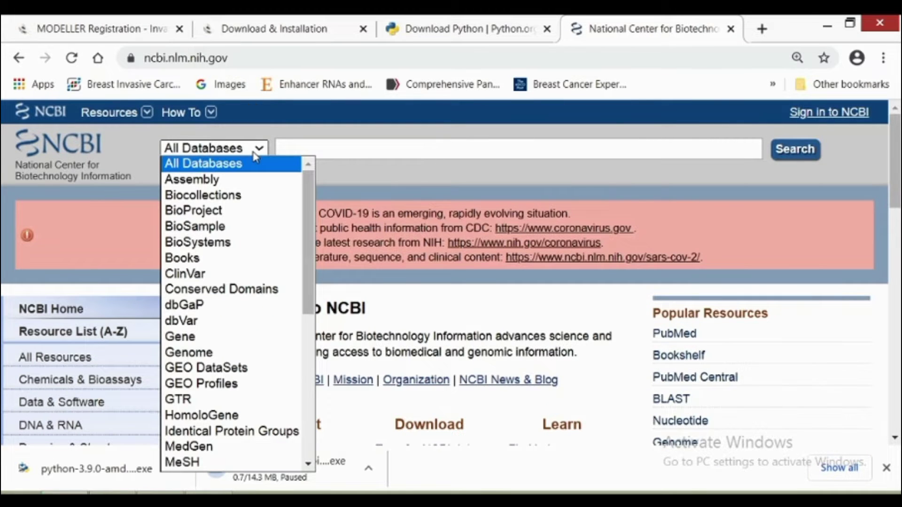
{"action": "scroll", "coordinate": [304, 266], "scroll_direction": "down", "scroll_amount": 3}
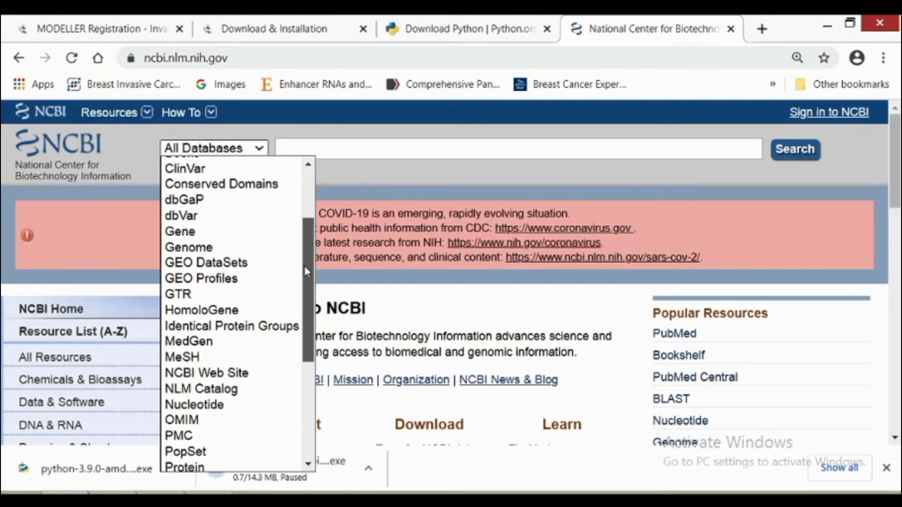
{"action": "scroll", "coordinate": [302, 291], "scroll_direction": "down", "scroll_amount": 1}
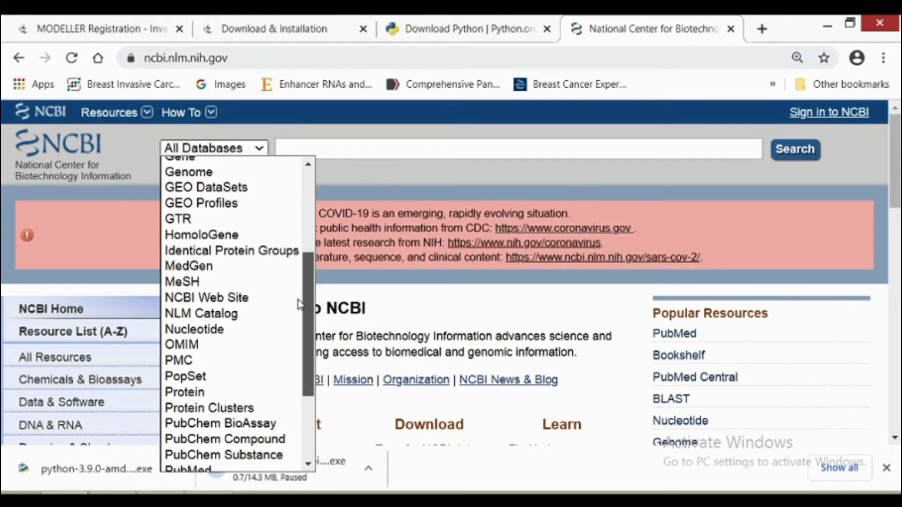
{"action": "left_click", "coordinate": [212, 392]}
{"action": "left_click", "coordinate": [295, 148]}
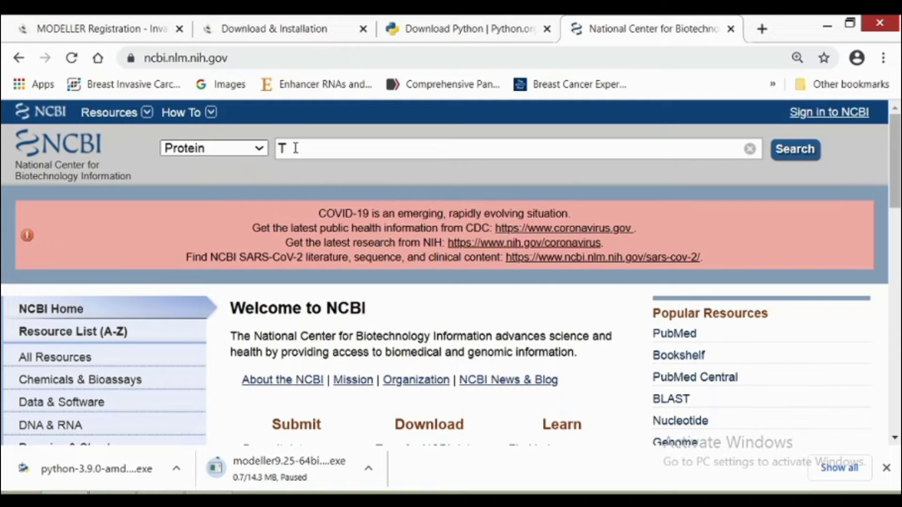
{"action": "left_click", "coordinate": [784, 156]}
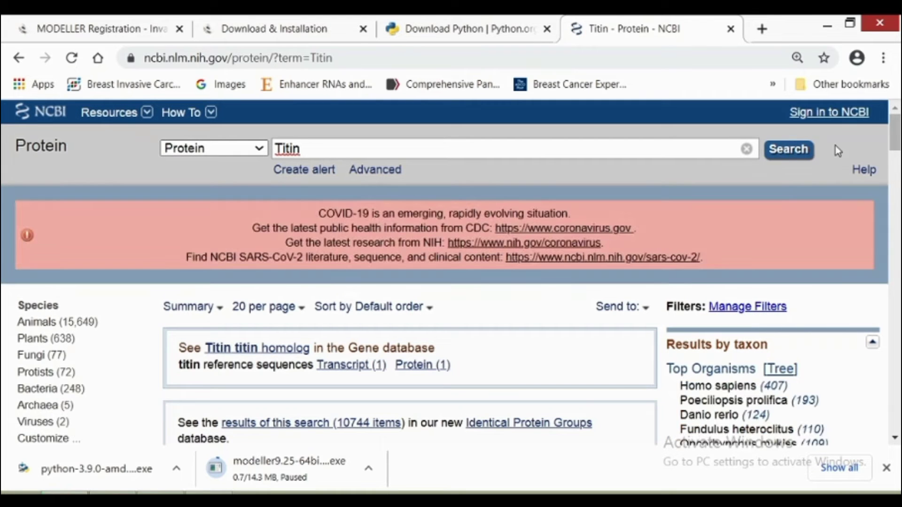
Open the first titin [Homo sapiens] record, accession CAA62188.1, from the results and display its sequence in FASTA format.
{"action": "left_click_drag", "start_coordinate": [894, 134], "coordinate": [883, 171]}
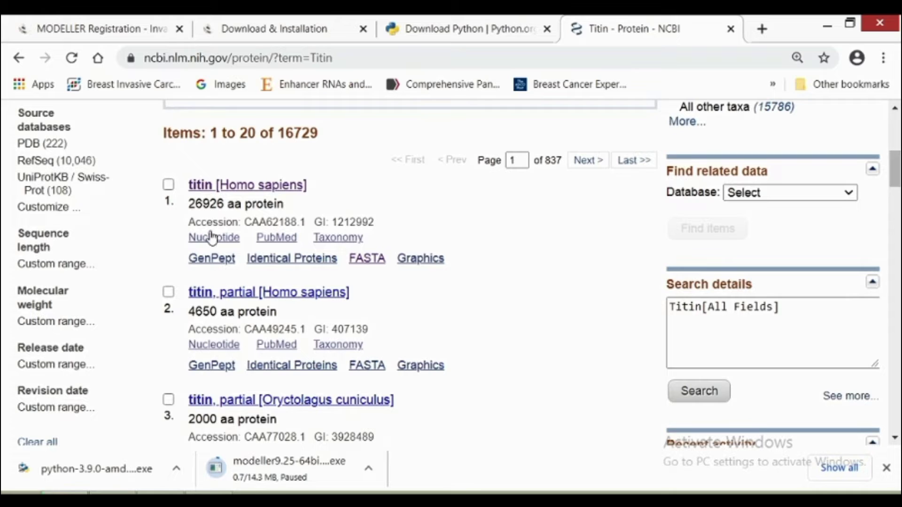
{"action": "left_click", "coordinate": [205, 192]}
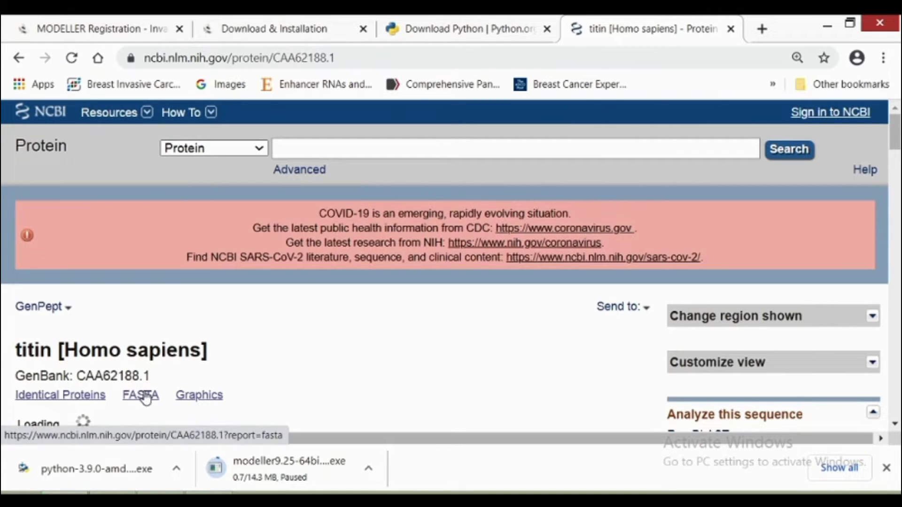
{"action": "left_click", "coordinate": [146, 398]}
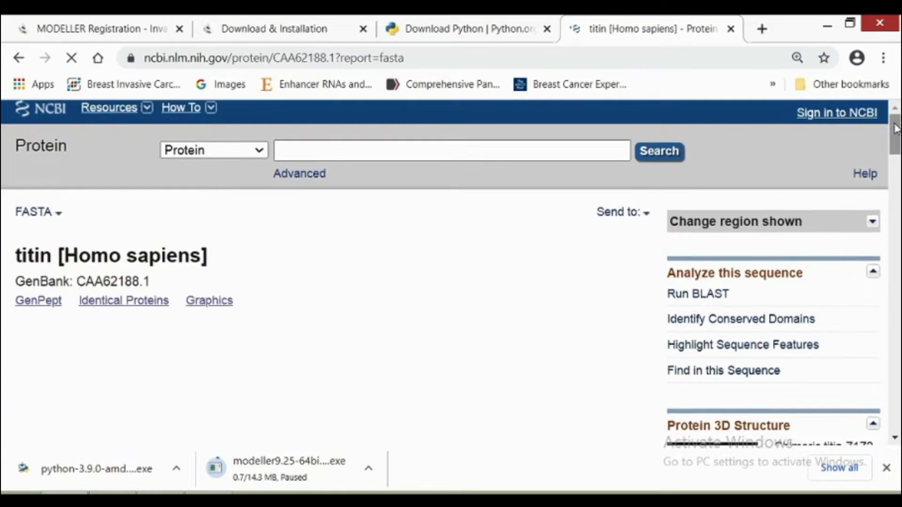
Save the titin sequence to a file in FASTA format and open the protein BLAST form for this record.
{"action": "left_click_drag", "start_coordinate": [894, 130], "coordinate": [887, 141]}
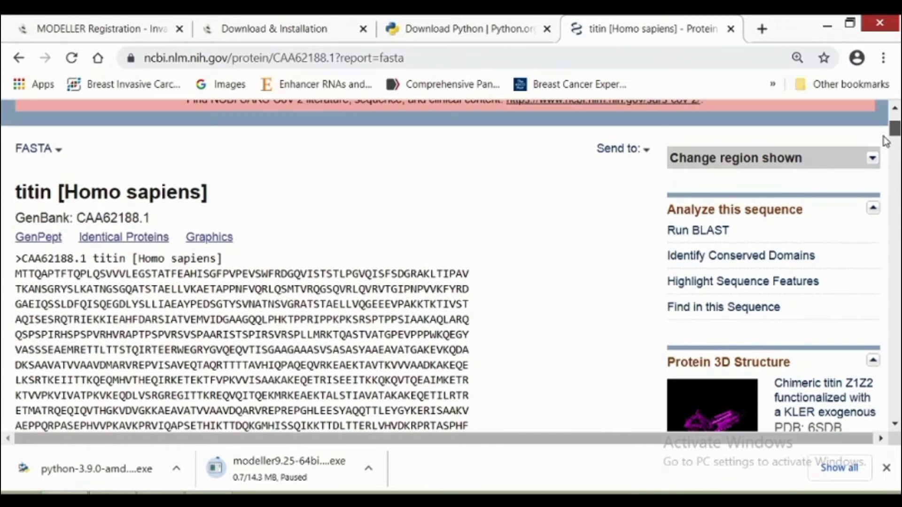
{"action": "left_click", "coordinate": [643, 152]}
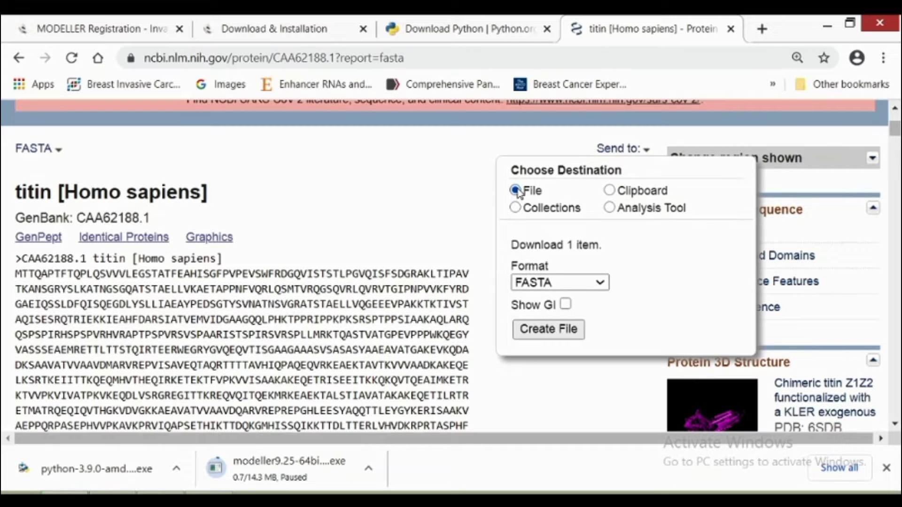
{"action": "left_click", "coordinate": [546, 331]}
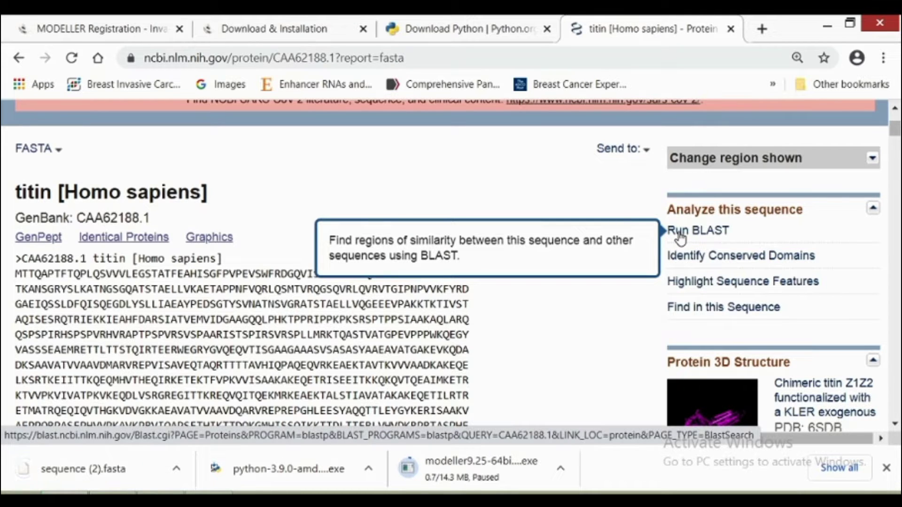
{"action": "left_click", "coordinate": [679, 238]}
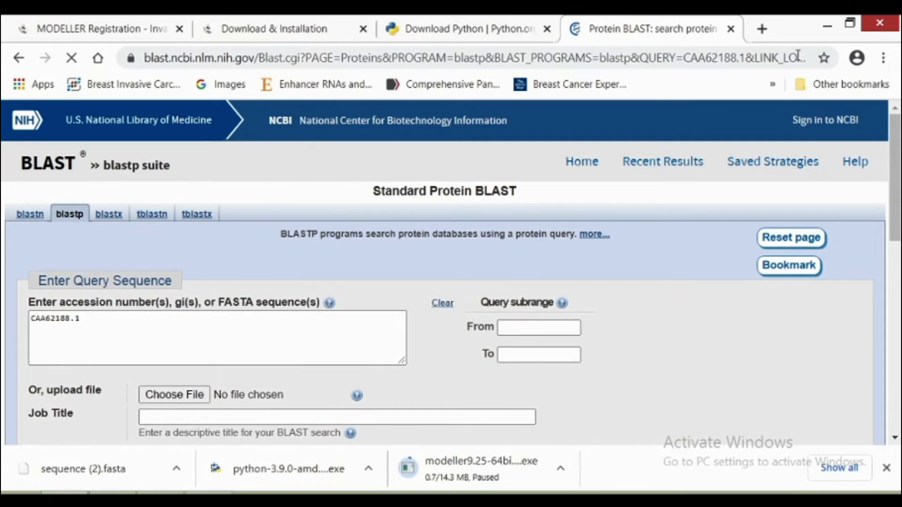
Minimize the browser and the Modeller console, and open the desktop file sequence.fasta in Notepad++.
{"action": "left_click", "coordinate": [825, 28]}
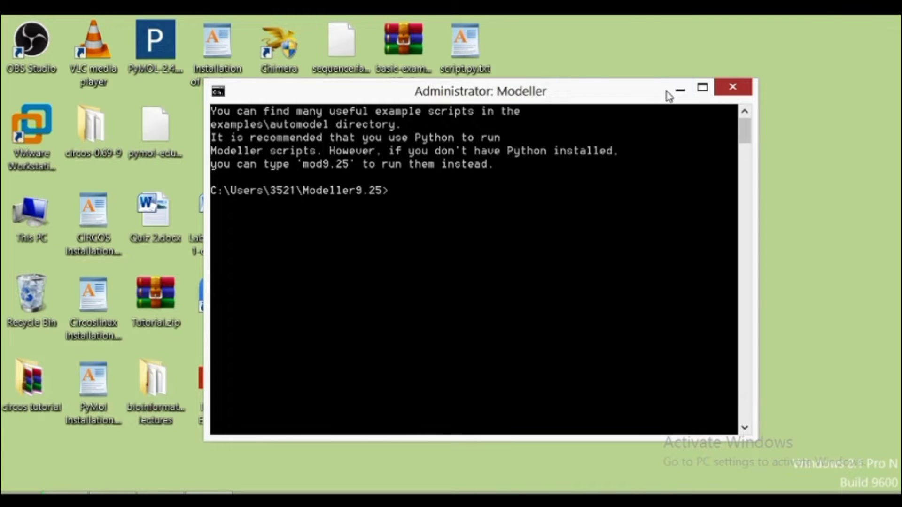
{"action": "left_click", "coordinate": [680, 89]}
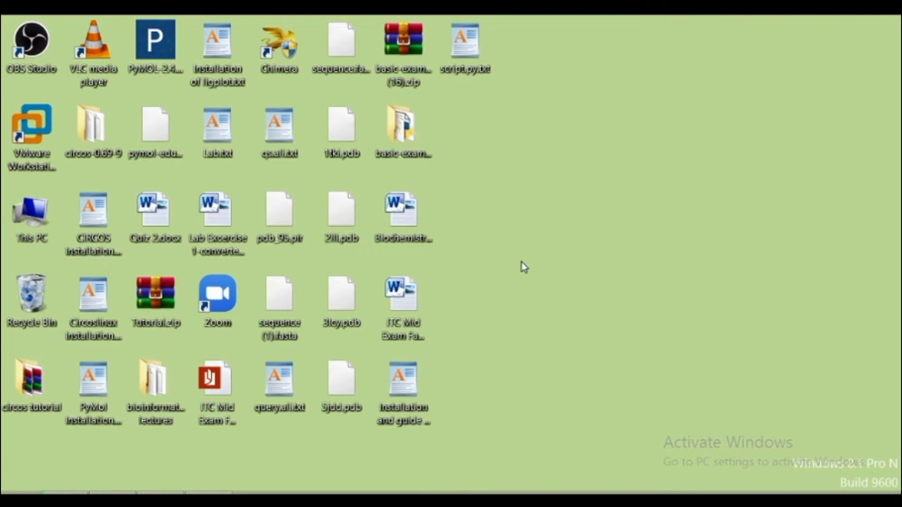
{"action": "right_click", "coordinate": [344, 75]}
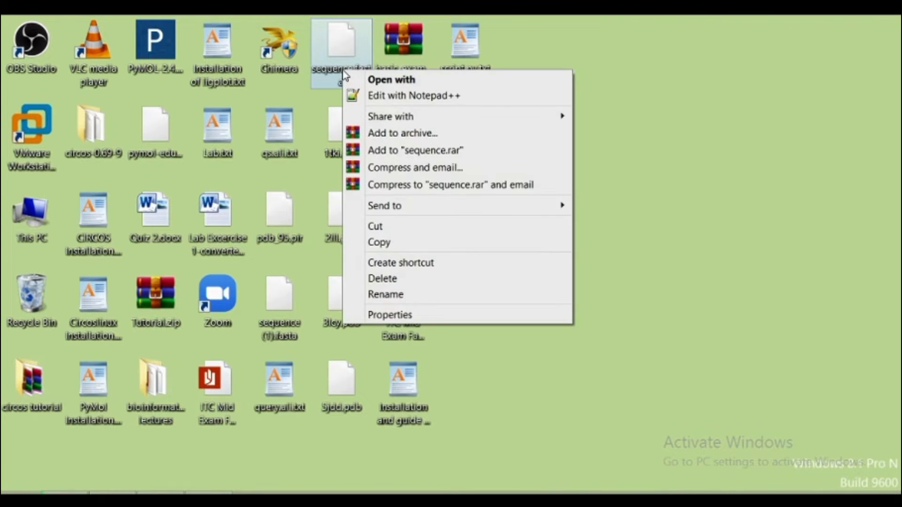
{"action": "left_click", "coordinate": [373, 95]}
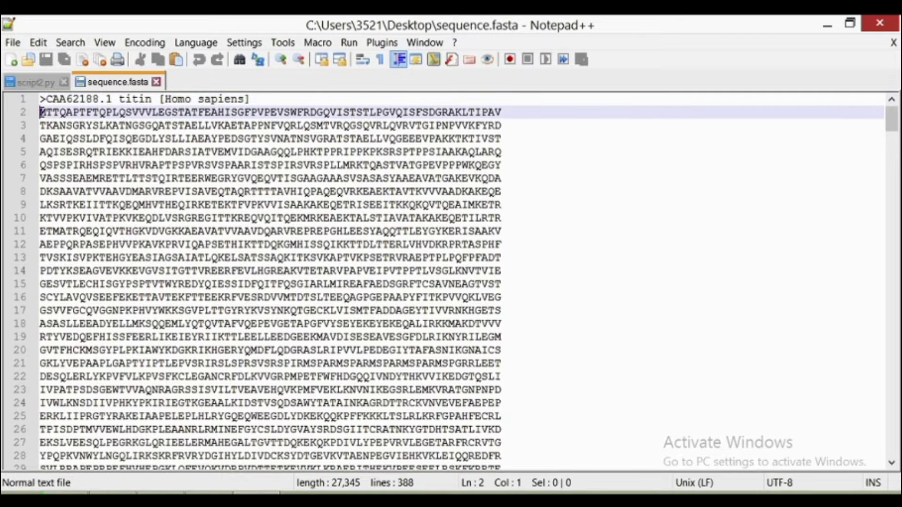
Copy the whole titin amino acid sequence from line 2 to the end, leaving out the header line.
{"action": "left_click_drag", "start_coordinate": [42, 112], "coordinate": [348, 425]}
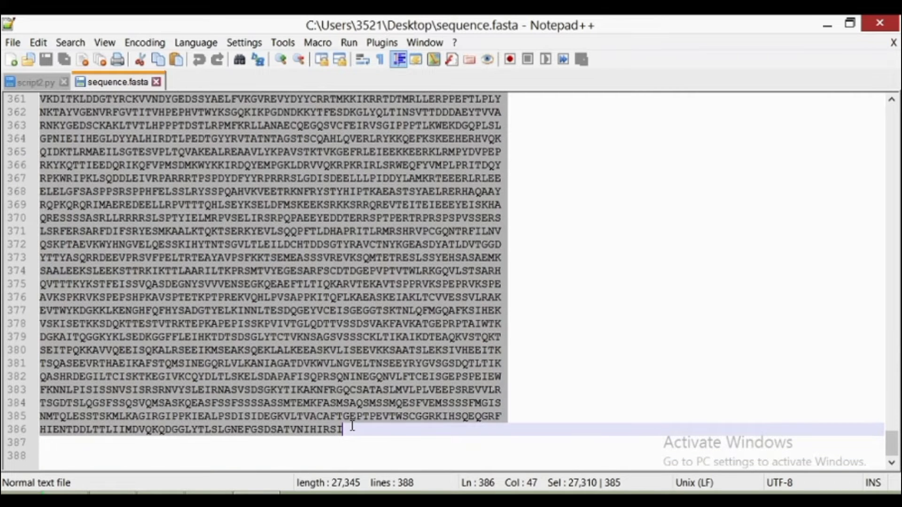
{"action": "right_click", "coordinate": [264, 366]}
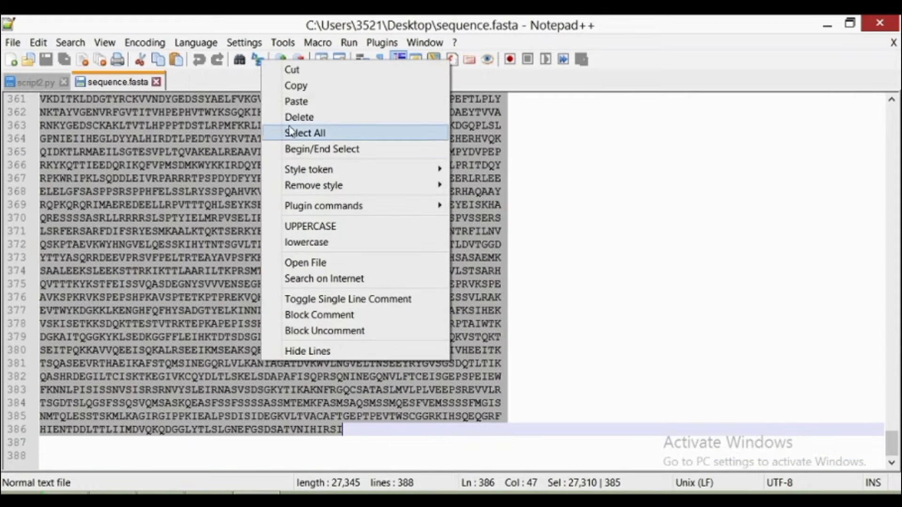
{"action": "left_click", "coordinate": [306, 86]}
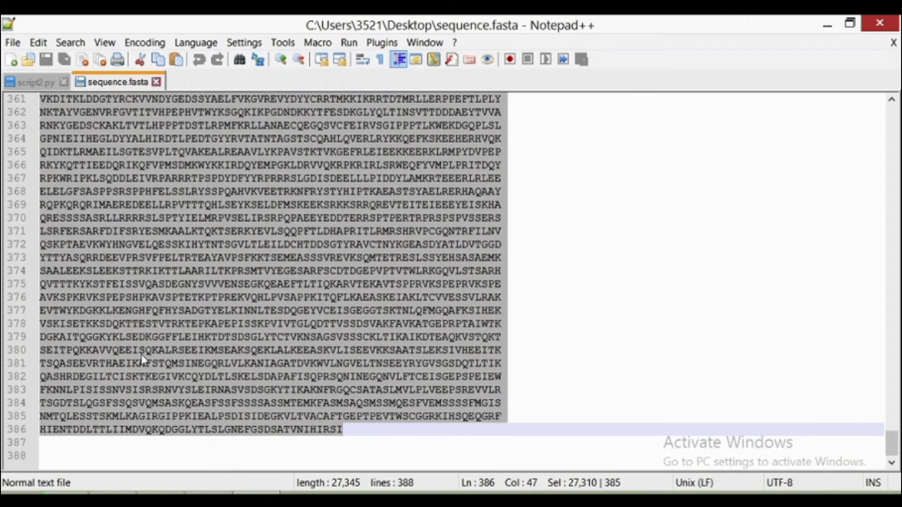
Switch back to Chrome and replace the accession number in the BLAST query sequence with the copied titin sequence.
{"action": "key", "text": "alt+Tab"}
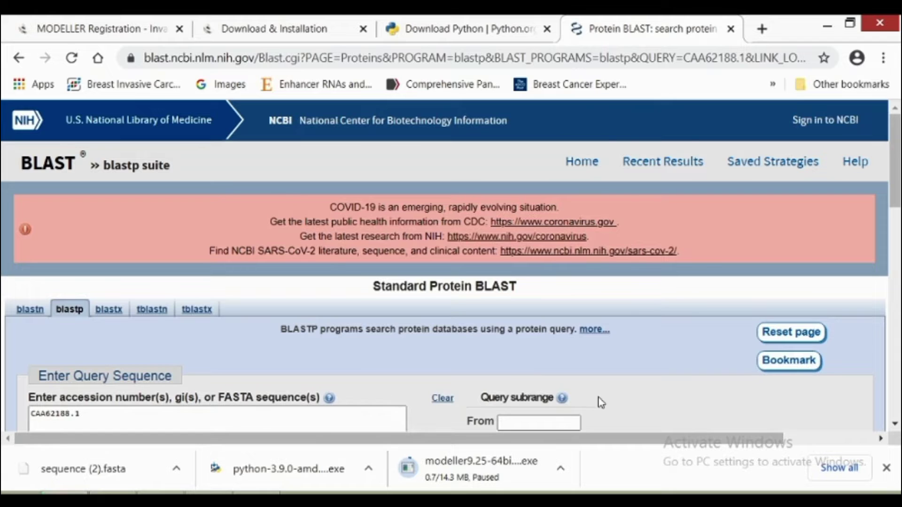
{"action": "left_click", "coordinate": [886, 468]}
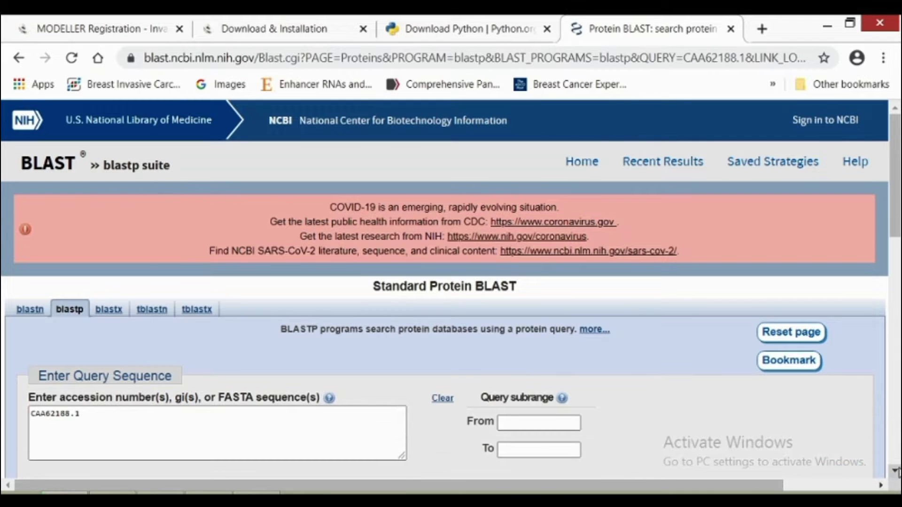
{"action": "left_click", "coordinate": [894, 471]}
{"action": "scroll", "coordinate": [894, 471], "scroll_direction": "down", "scroll_amount": 4}
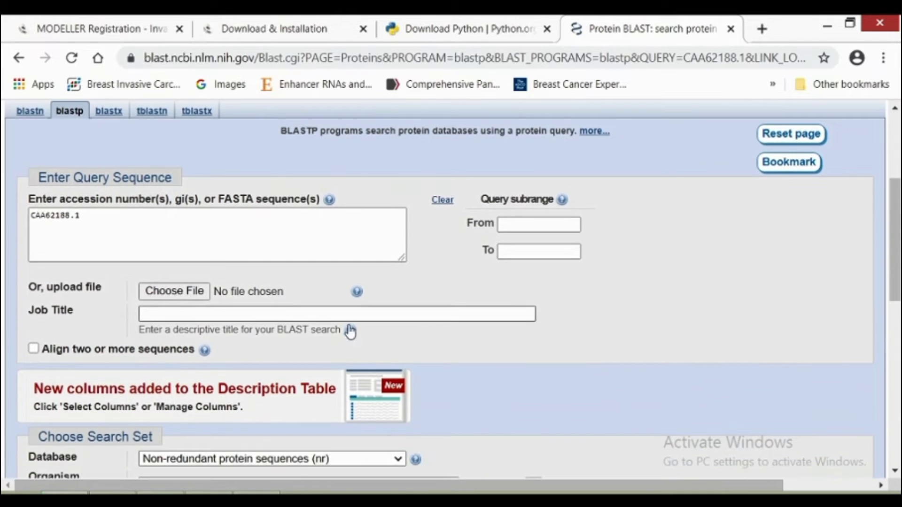
{"action": "left_click_drag", "start_coordinate": [84, 218], "coordinate": [27, 219]}
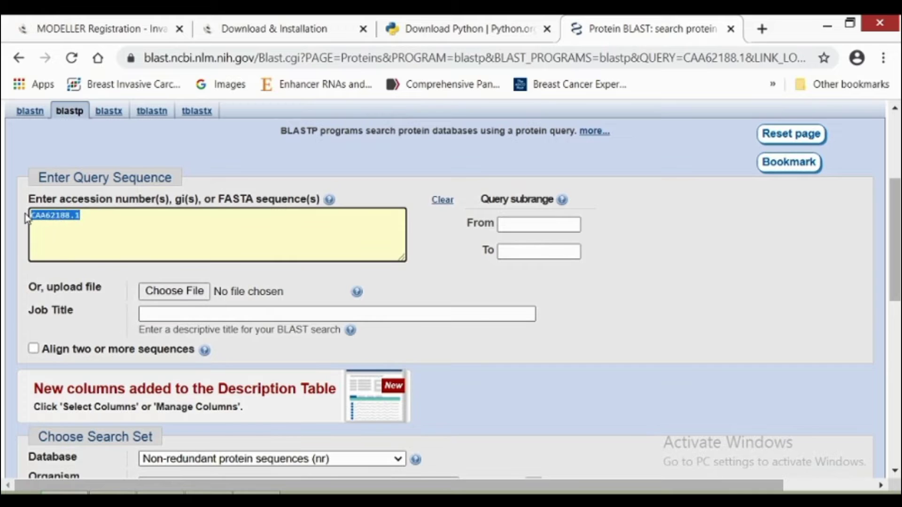
{"action": "key", "text": "BackSpace"}
{"action": "right_click", "coordinate": [41, 216]}
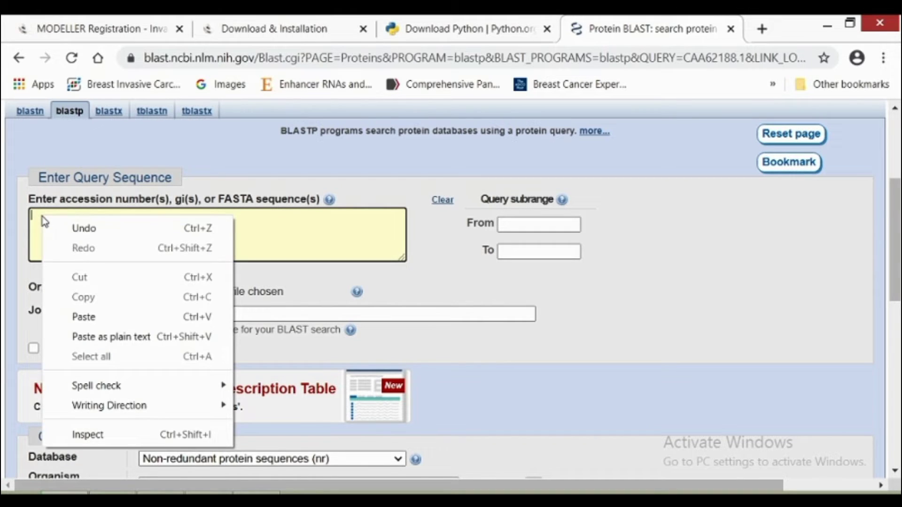
{"action": "left_click", "coordinate": [70, 318]}
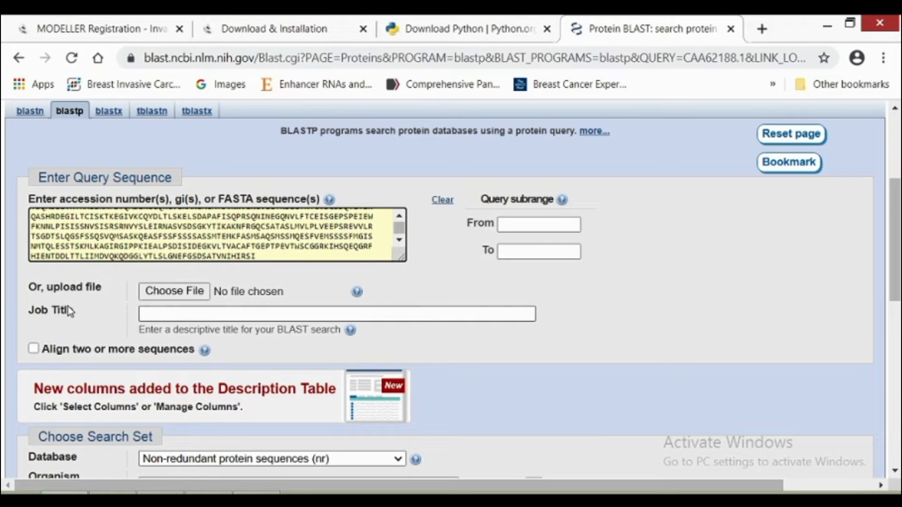
Set the BLAST job title to Titin and the search database to Protein Data Bank proteins(pdb).
{"action": "left_click", "coordinate": [183, 314]}
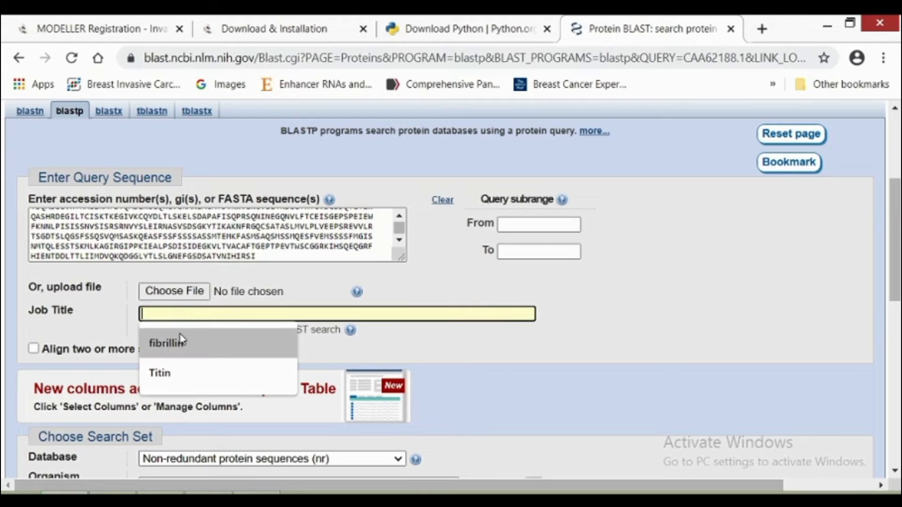
{"action": "left_click", "coordinate": [160, 373]}
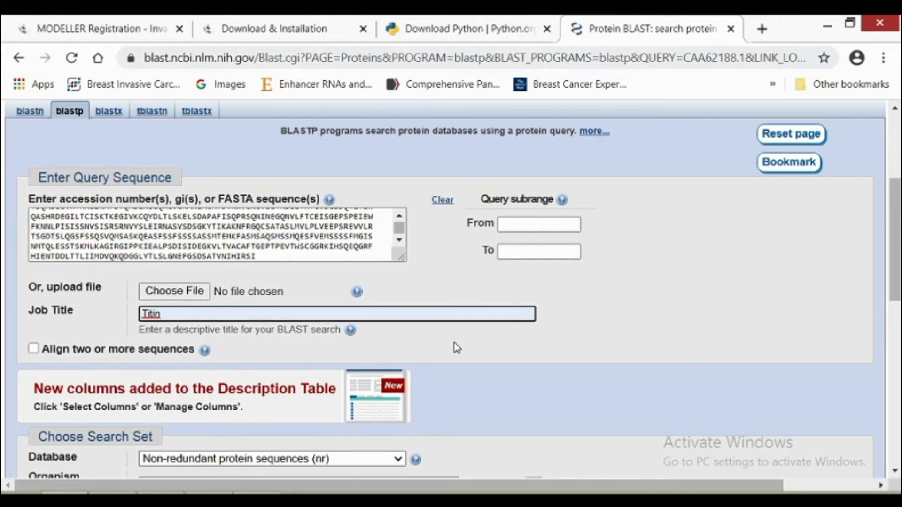
{"action": "left_click", "coordinate": [893, 471]}
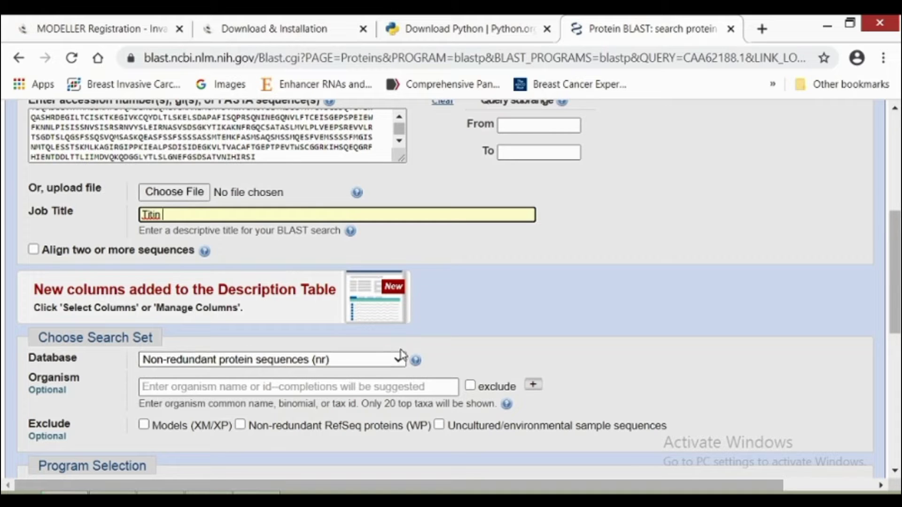
{"action": "left_click", "coordinate": [398, 363]}
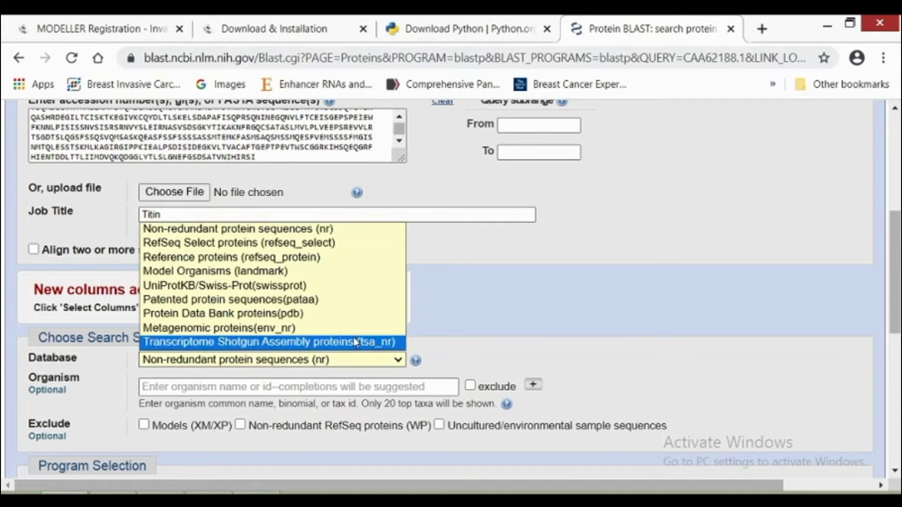
{"action": "left_click", "coordinate": [312, 316]}
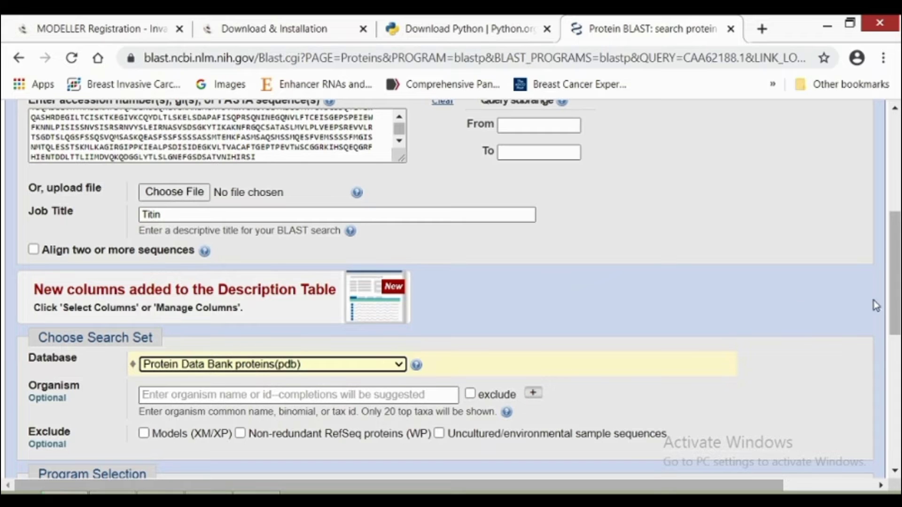
Run the blastp search against the pdb database and sort the resulting alignments by percent identity.
{"action": "left_click_drag", "start_coordinate": [892, 309], "coordinate": [883, 413]}
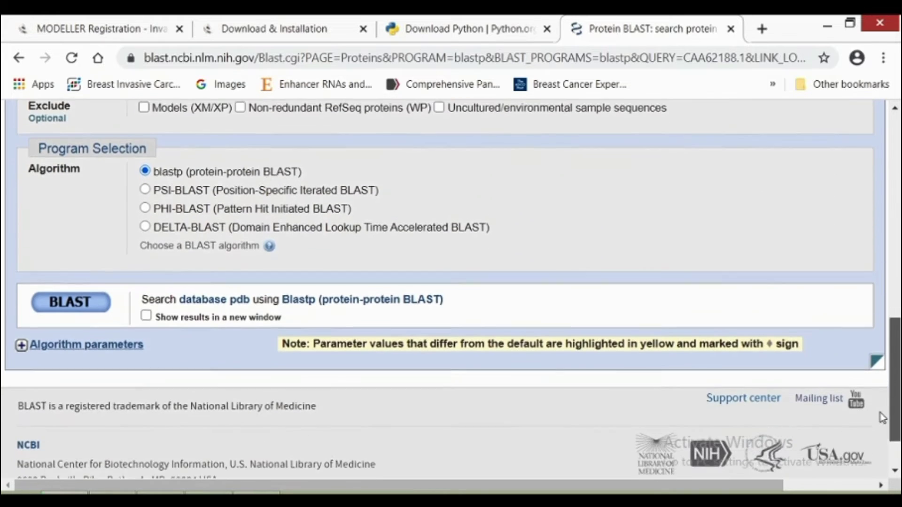
{"action": "left_click", "coordinate": [90, 299]}
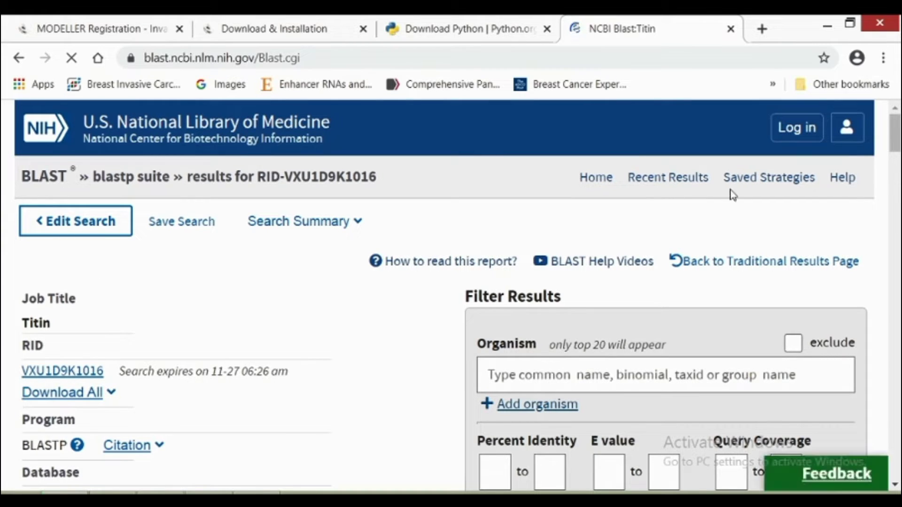
{"action": "left_click_drag", "start_coordinate": [894, 146], "coordinate": [871, 229]}
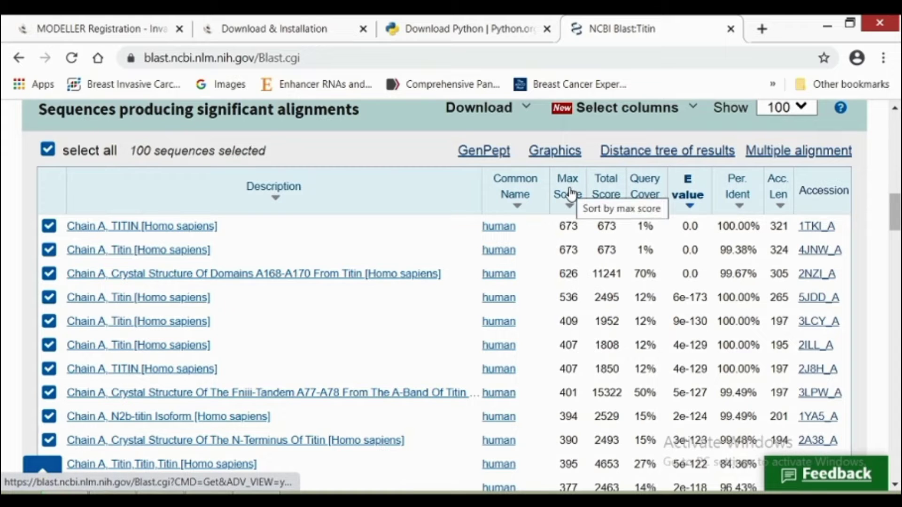
{"action": "left_click", "coordinate": [736, 191]}
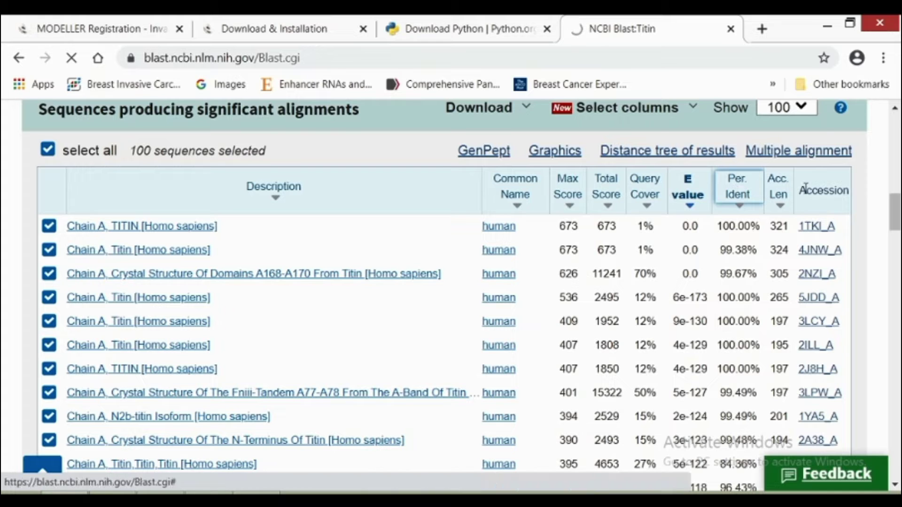
{"action": "left_click_drag", "start_coordinate": [896, 217], "coordinate": [897, 225]}
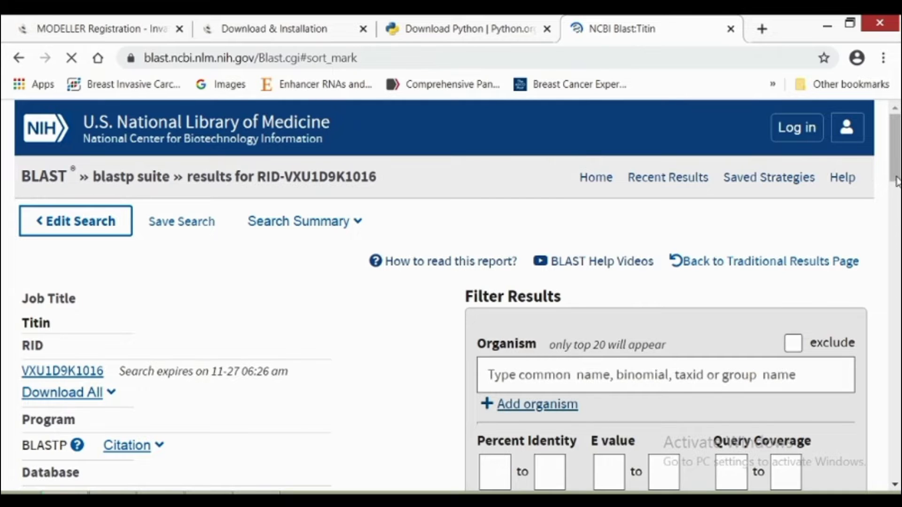
Look over the sorted BLAST hits, and open the RCSB PDB search page in a new browser tab.
{"action": "left_click_drag", "start_coordinate": [897, 181], "coordinate": [896, 216]}
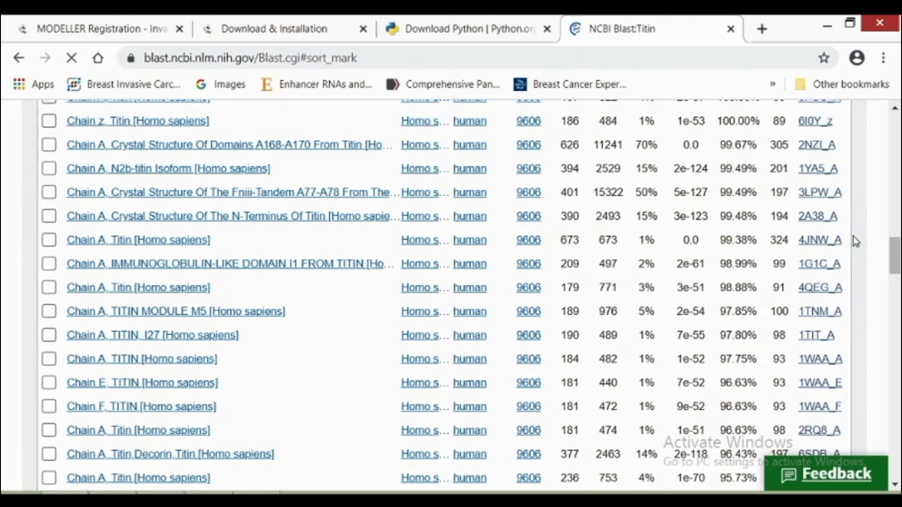
{"action": "left_click_drag", "start_coordinate": [896, 266], "coordinate": [894, 228]}
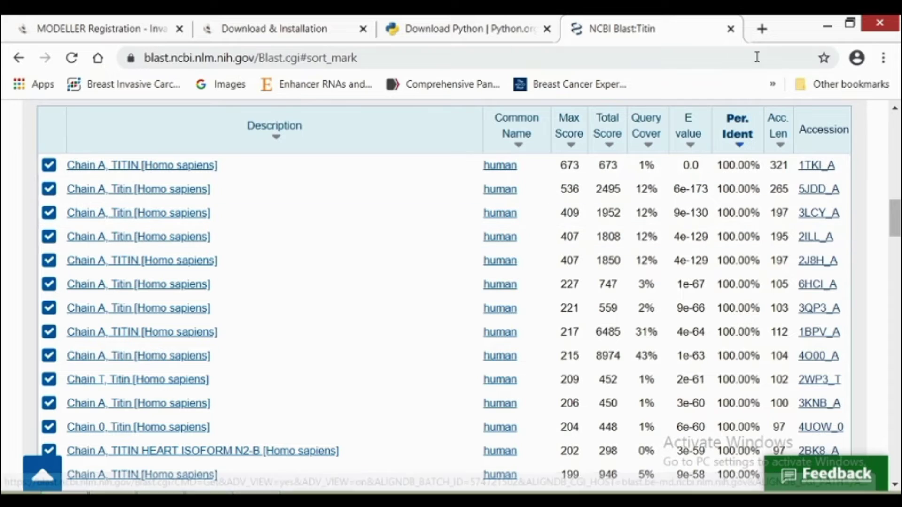
{"action": "left_click", "coordinate": [762, 30]}
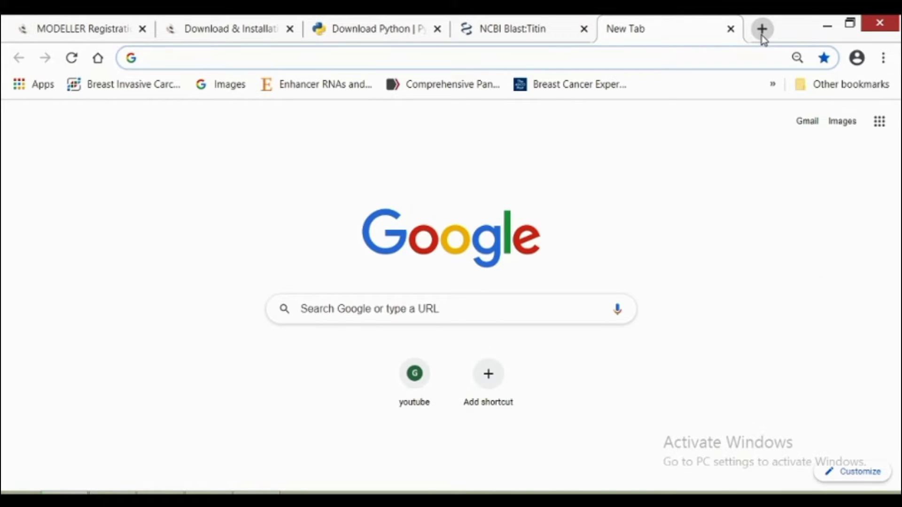
{"action": "type", "text": "R"}
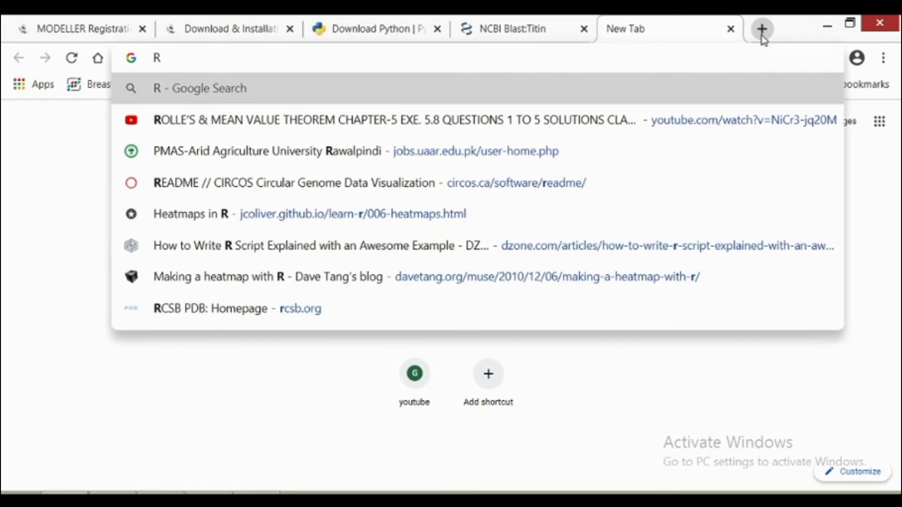
{"action": "type", "text": "CSB "}
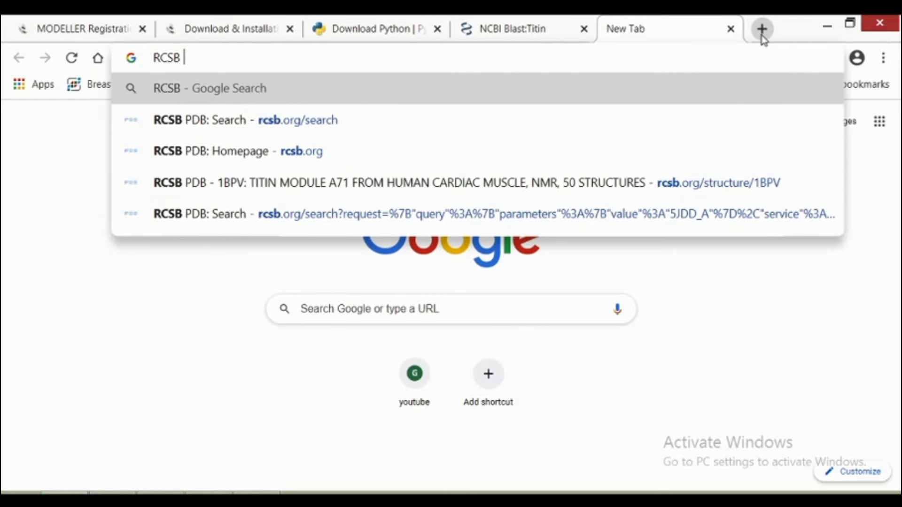
{"action": "type", "text": "P"}
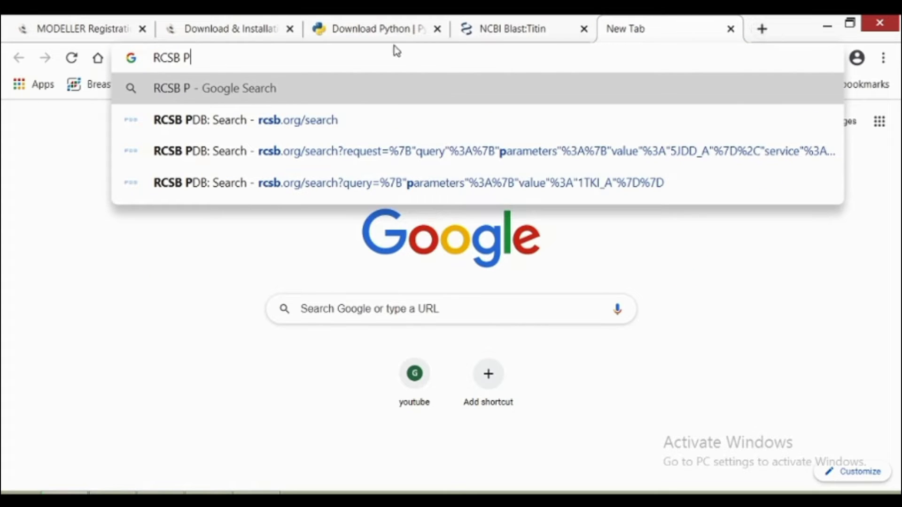
{"action": "left_click", "coordinate": [276, 133]}
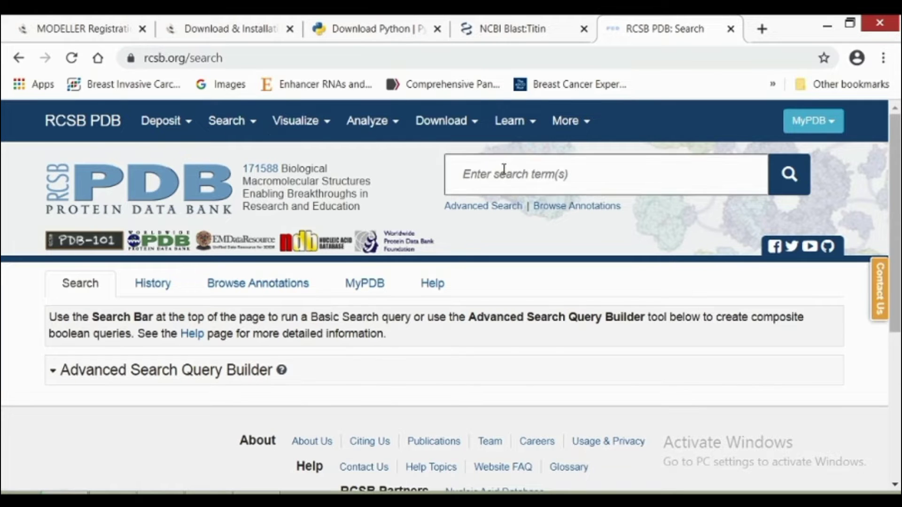
Check the first BLAST hit's accession, find entry 1TKI on RCSB PDB and download its structure in PDB Format.
{"action": "left_click", "coordinate": [495, 29]}
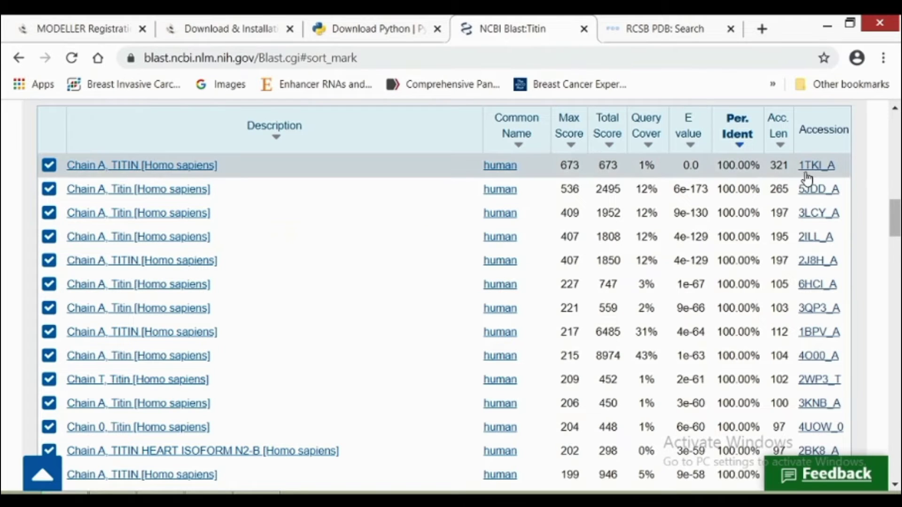
{"action": "left_click", "coordinate": [667, 30]}
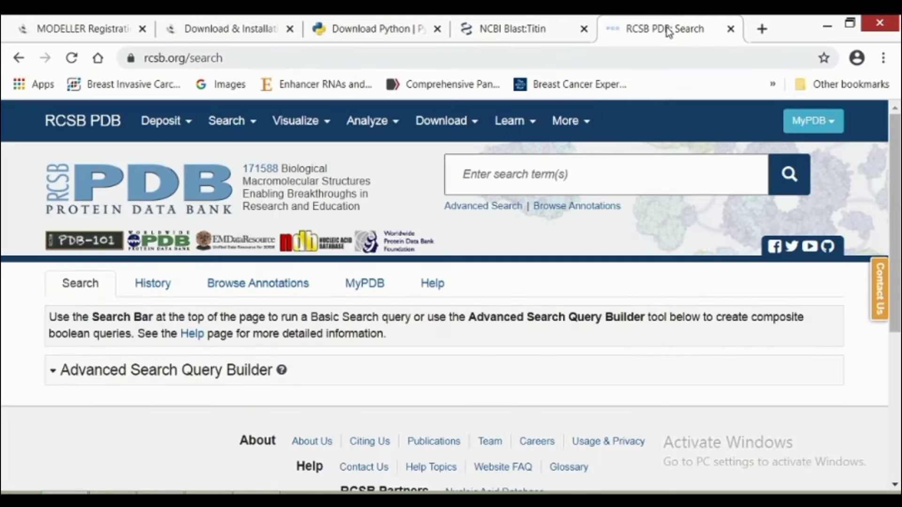
{"action": "left_click", "coordinate": [530, 174]}
{"action": "type", "text": "1"}
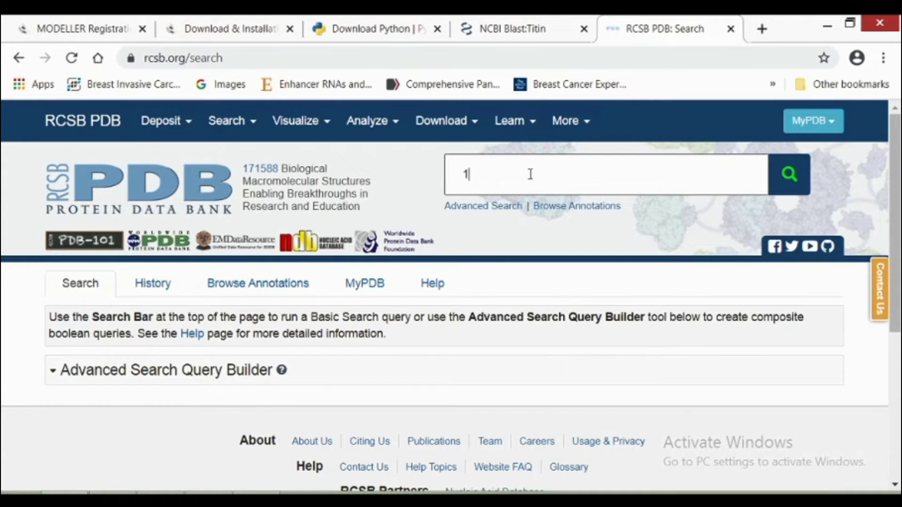
{"action": "type", "text": "TKI"}
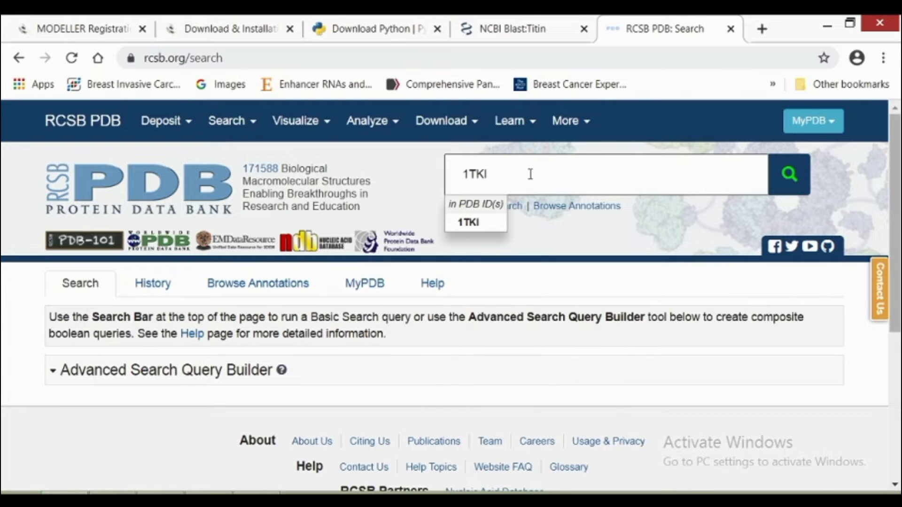
{"action": "left_click", "coordinate": [791, 190]}
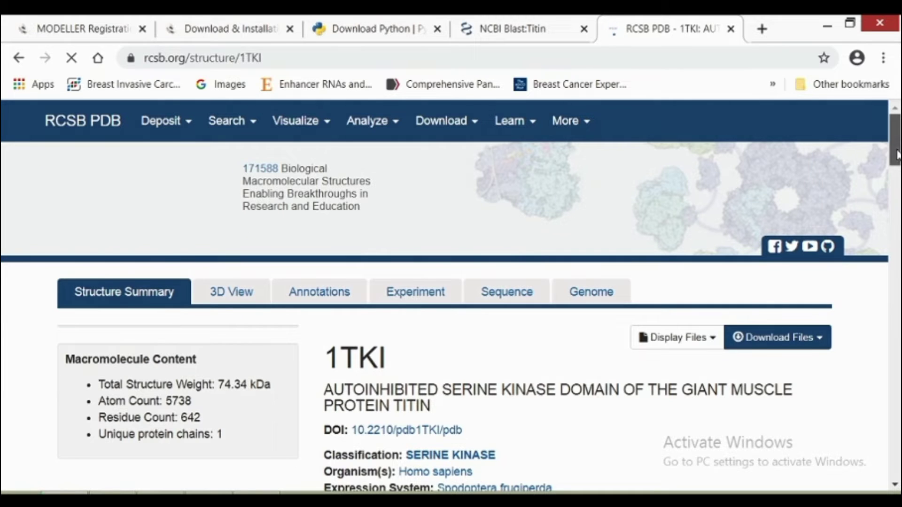
{"action": "left_click_drag", "start_coordinate": [896, 155], "coordinate": [890, 176]}
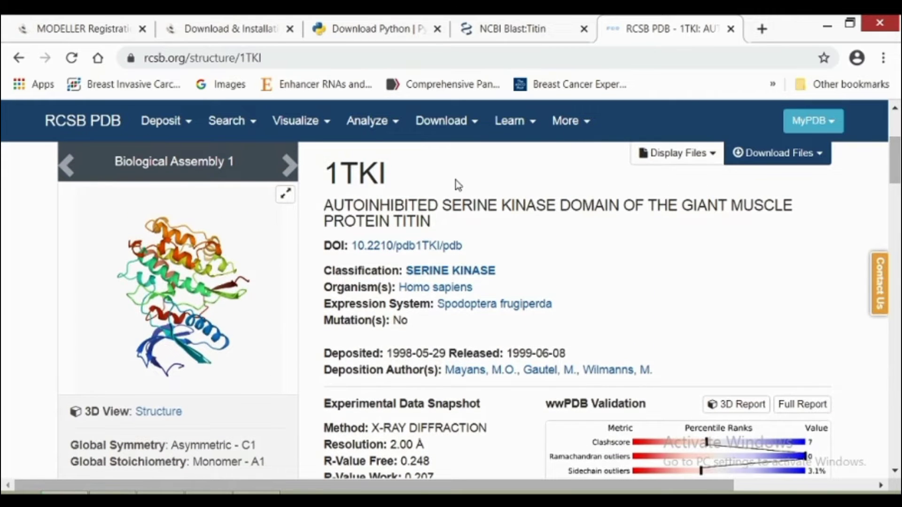
{"action": "left_click", "coordinate": [780, 157]}
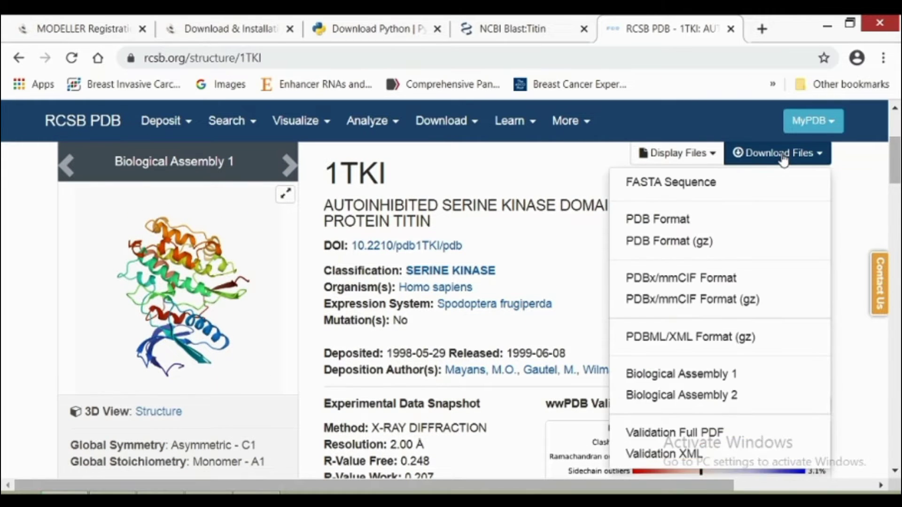
{"action": "left_click", "coordinate": [687, 221]}
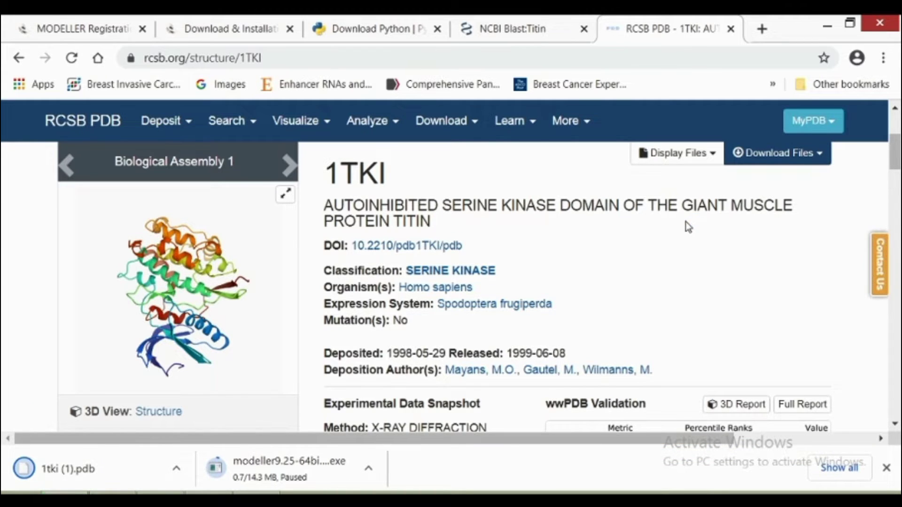
Check the second BLAST hit's accession, find entry 5JDD on RCSB PDB and download its structure in PDB Format.
{"action": "left_click", "coordinate": [497, 31]}
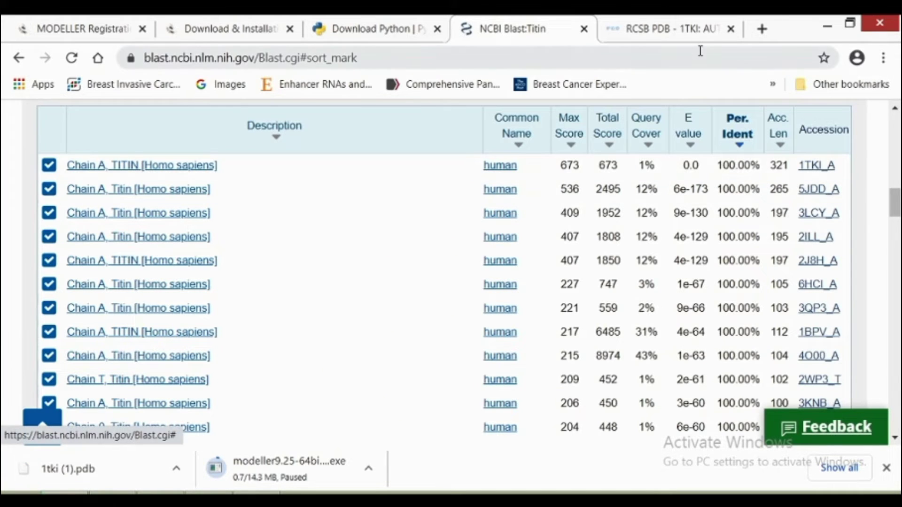
{"action": "left_click", "coordinate": [665, 34]}
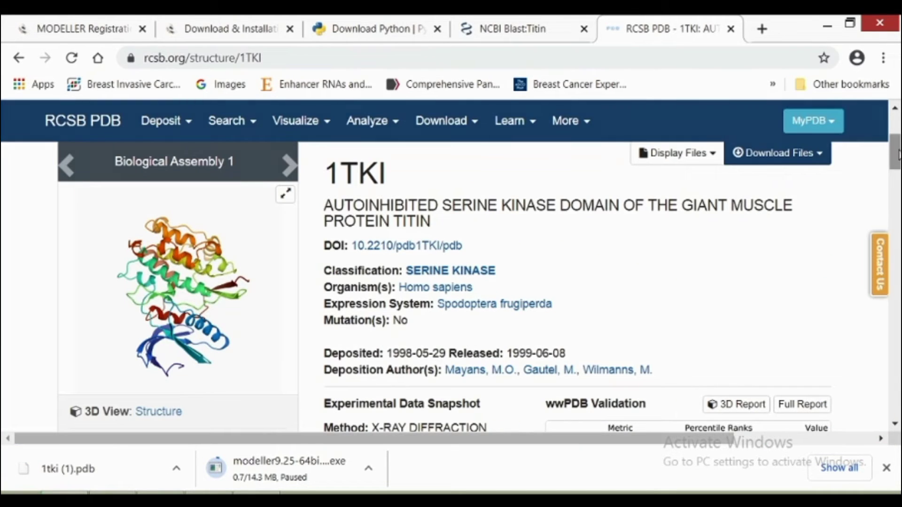
{"action": "scroll", "coordinate": [895, 152], "scroll_direction": "up", "scroll_amount": 4}
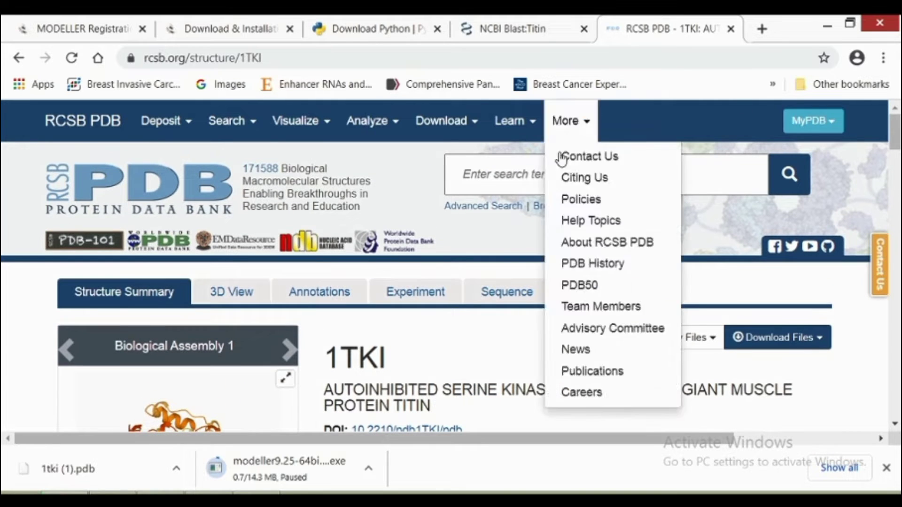
{"action": "left_click", "coordinate": [537, 178]}
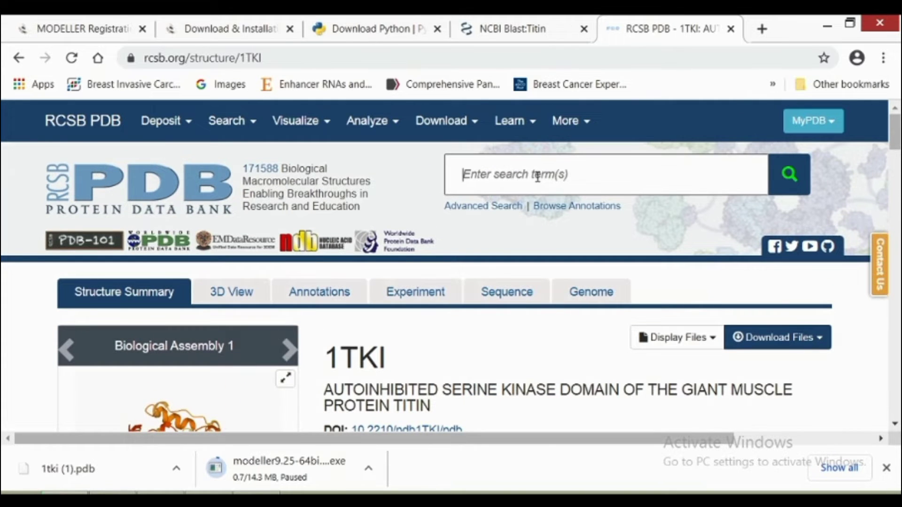
{"action": "type", "text": "5JDD"}
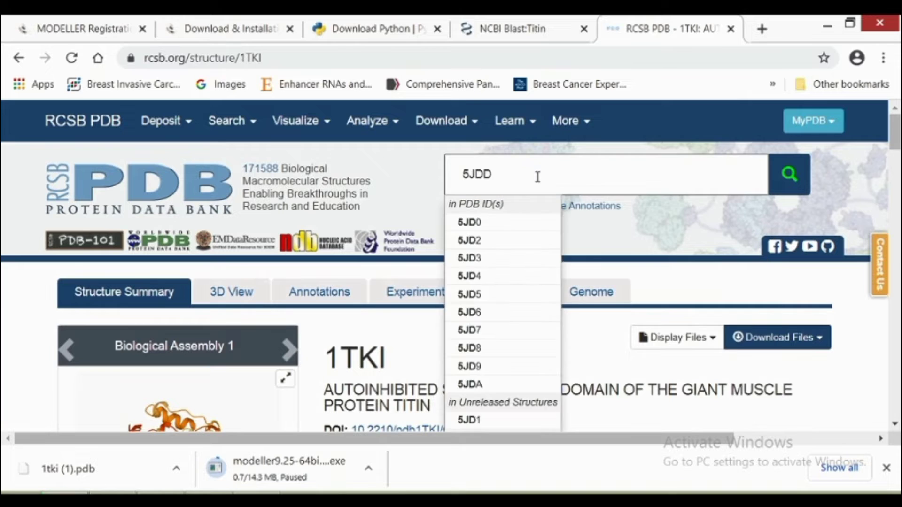
{"action": "left_click", "coordinate": [791, 183]}
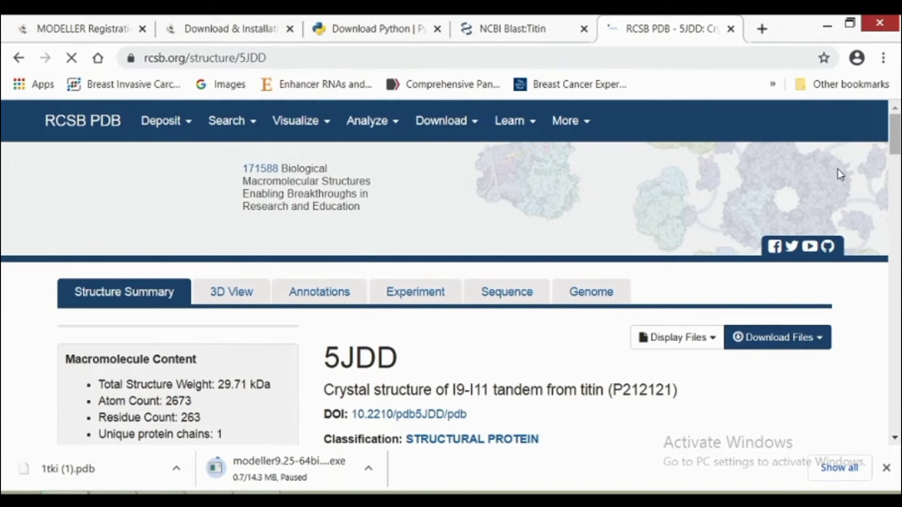
{"action": "left_click_drag", "start_coordinate": [894, 152], "coordinate": [888, 170]}
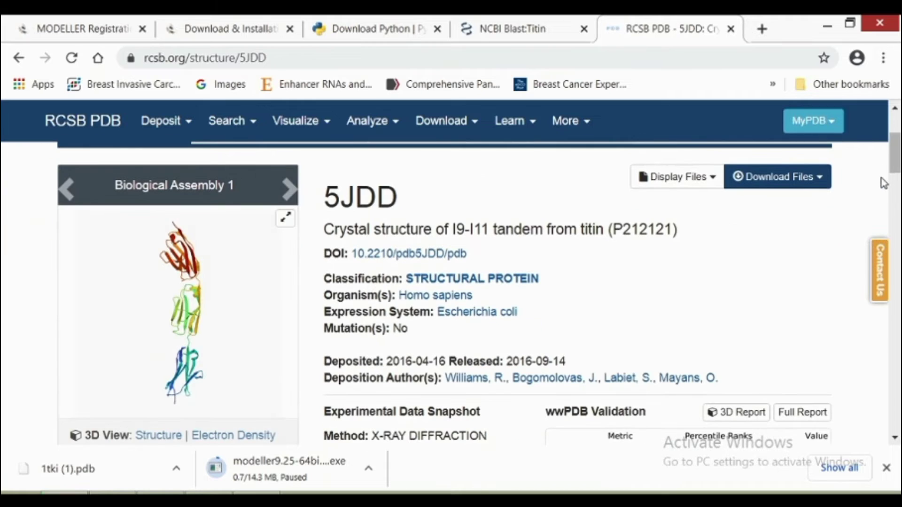
{"action": "left_click", "coordinate": [802, 179]}
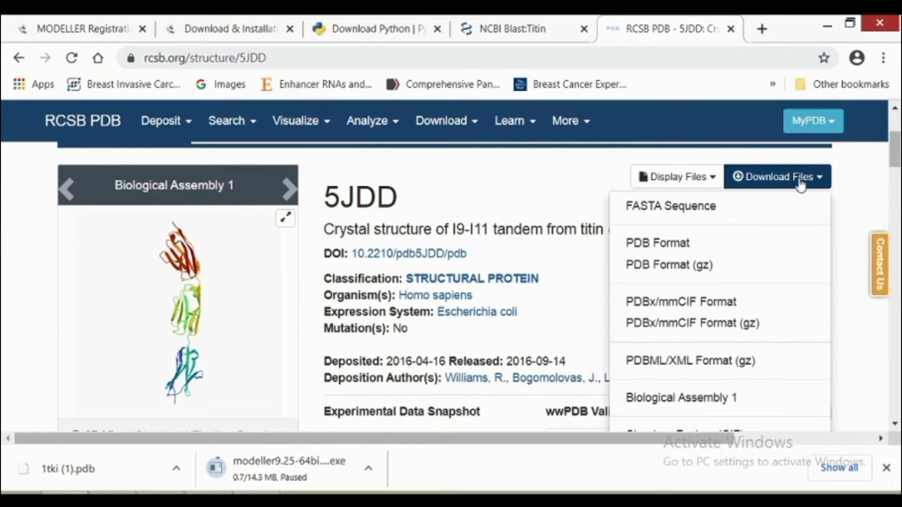
{"action": "left_click", "coordinate": [695, 245]}
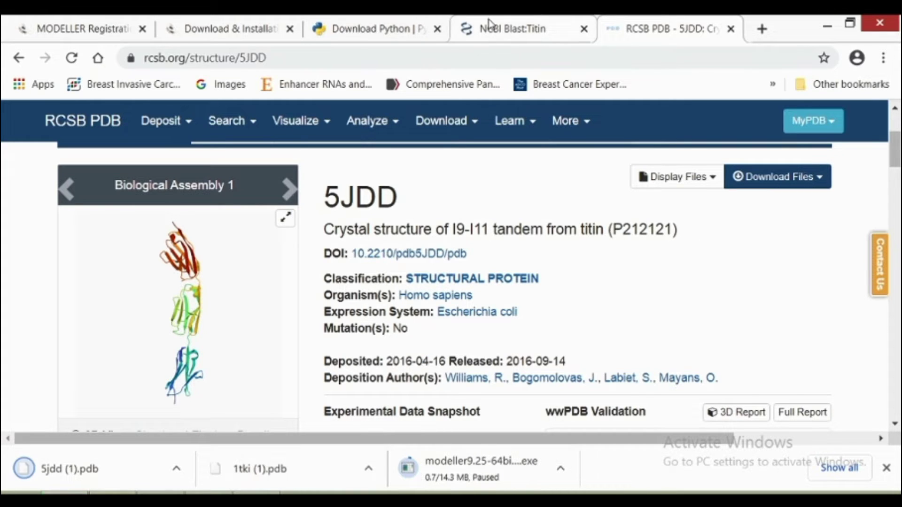
Check the third BLAST hit's accession, find entry 3LCY on RCSB PDB and download its structure in PDB Format.
{"action": "left_click", "coordinate": [468, 28]}
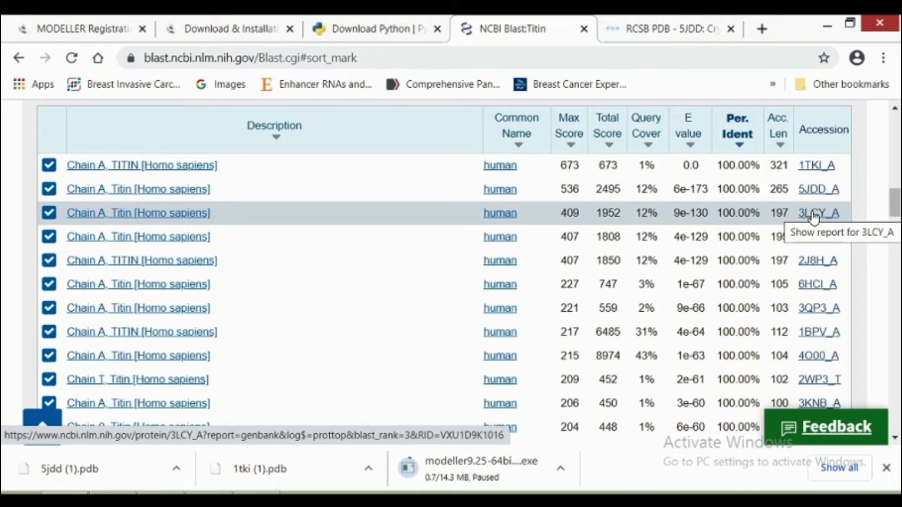
{"action": "left_click", "coordinate": [667, 33]}
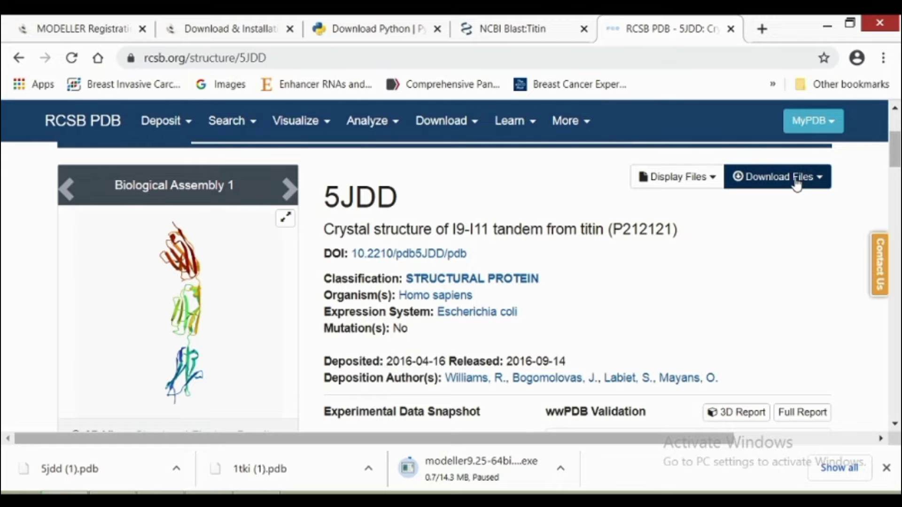
{"action": "scroll", "coordinate": [795, 185], "scroll_direction": "up", "scroll_amount": 3}
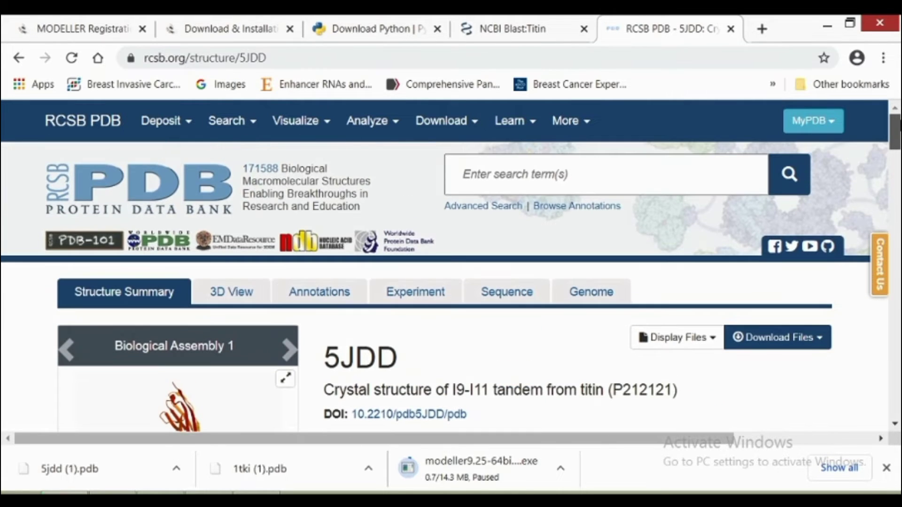
{"action": "left_click", "coordinate": [518, 181]}
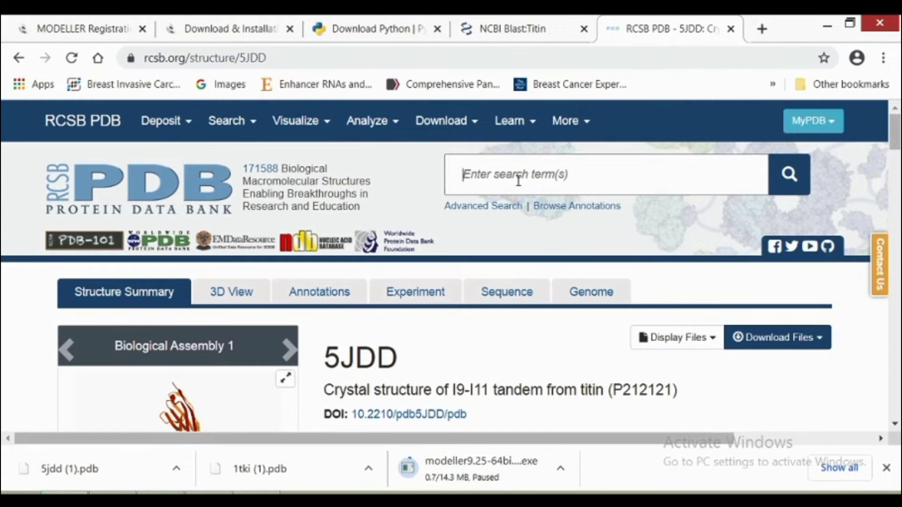
{"action": "type", "text": "3LCY"}
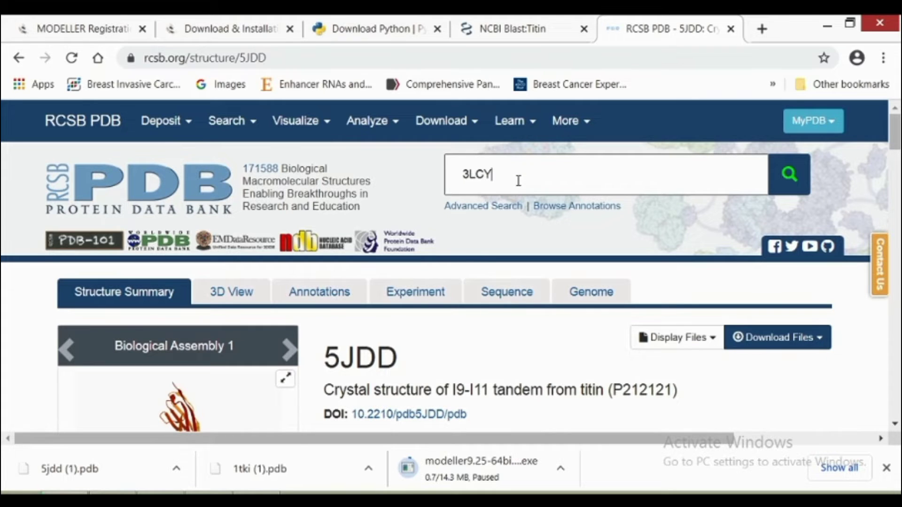
{"action": "left_click", "coordinate": [790, 176]}
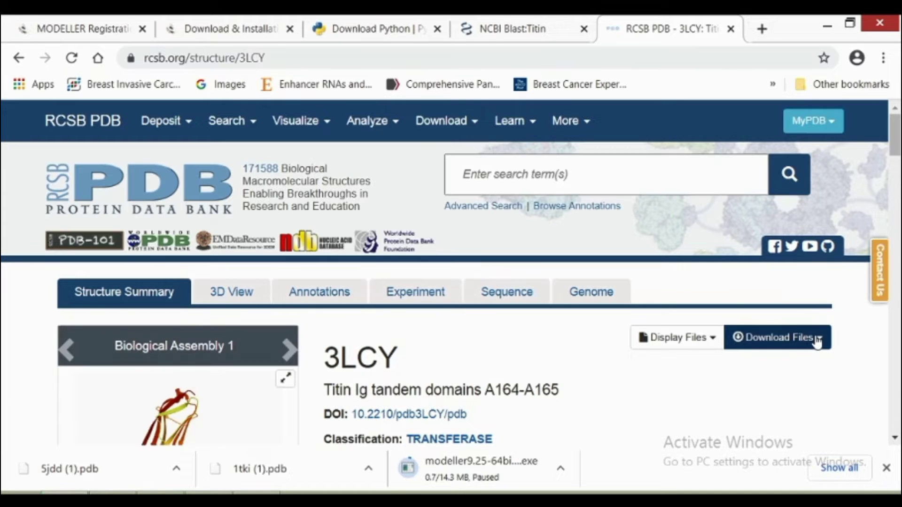
{"action": "left_click", "coordinate": [817, 341]}
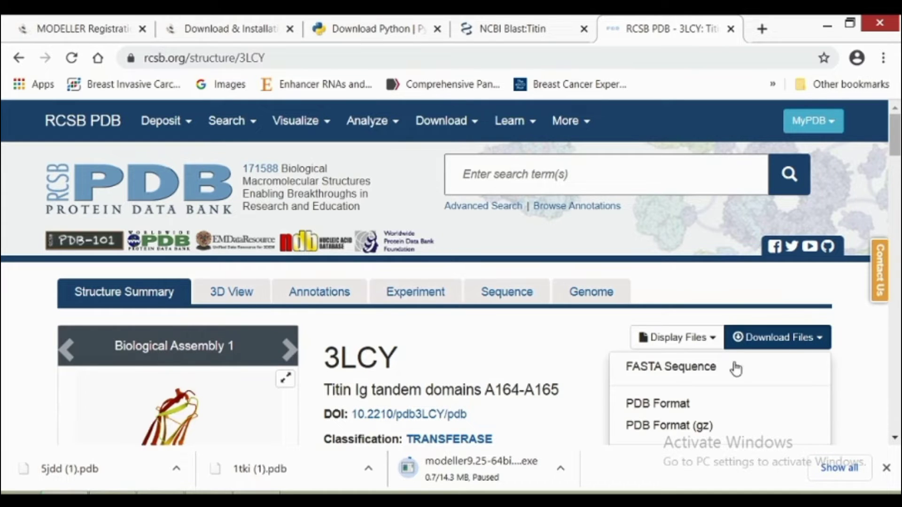
{"action": "left_click", "coordinate": [677, 405]}
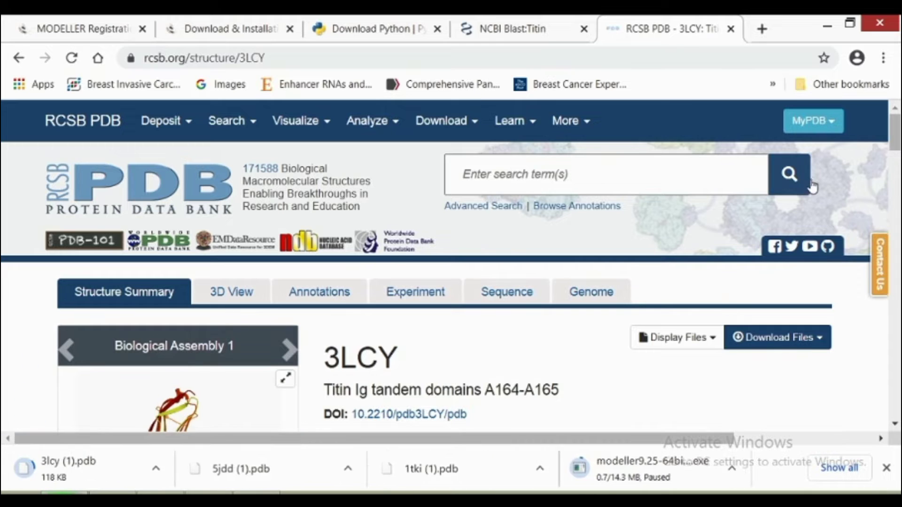
Check the fourth BLAST hit's accession, find entry 2ILL on RCSB PDB and download its structure in PDB Format.
{"action": "left_click", "coordinate": [508, 31]}
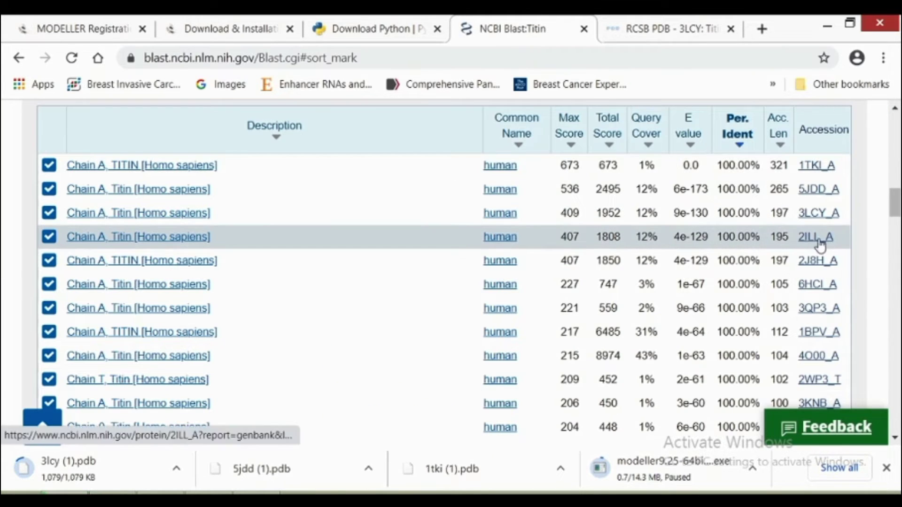
{"action": "left_click", "coordinate": [621, 24]}
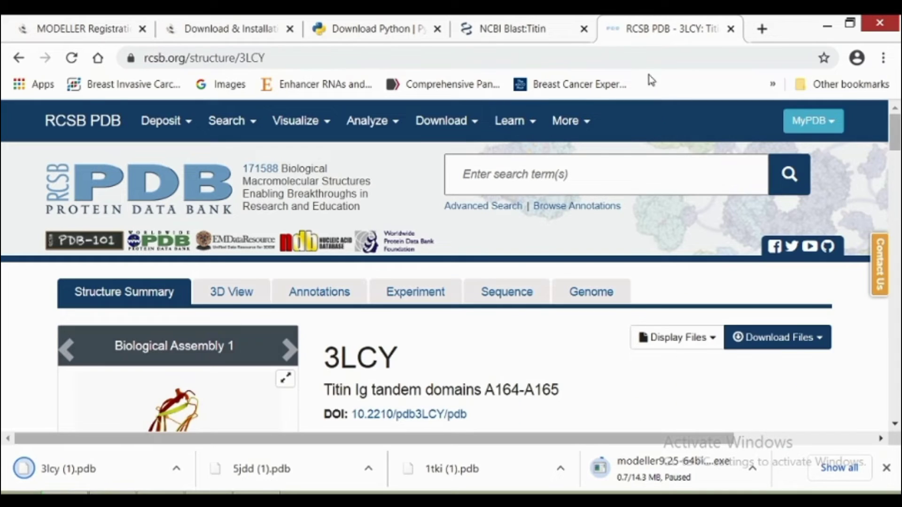
{"action": "left_click", "coordinate": [593, 173]}
{"action": "type", "text": "2ILL"}
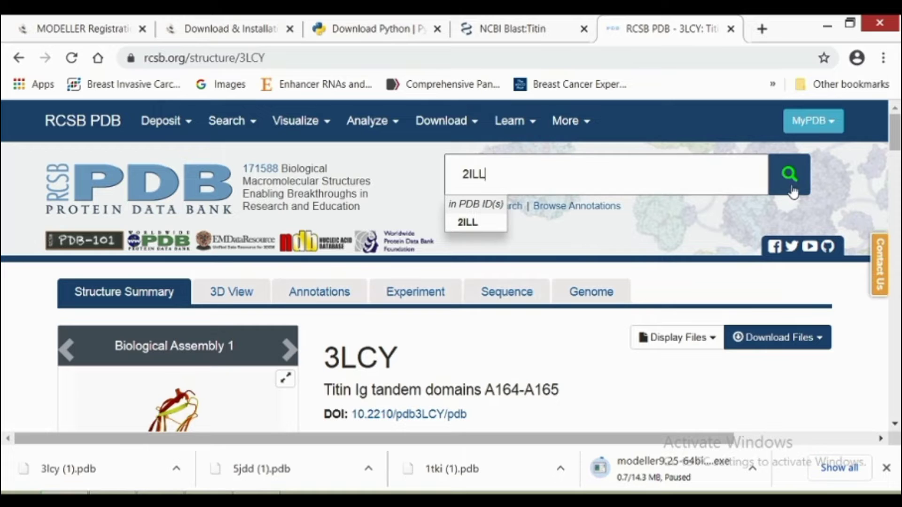
{"action": "left_click", "coordinate": [791, 190]}
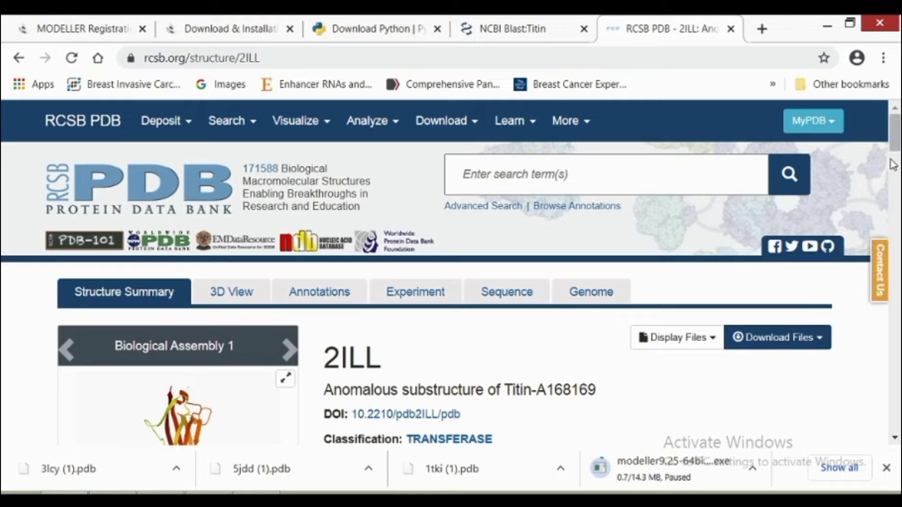
{"action": "scroll", "coordinate": [894, 157], "scroll_direction": "down", "scroll_amount": 2}
{"action": "left_click_drag", "start_coordinate": [894, 150], "coordinate": [894, 161]}
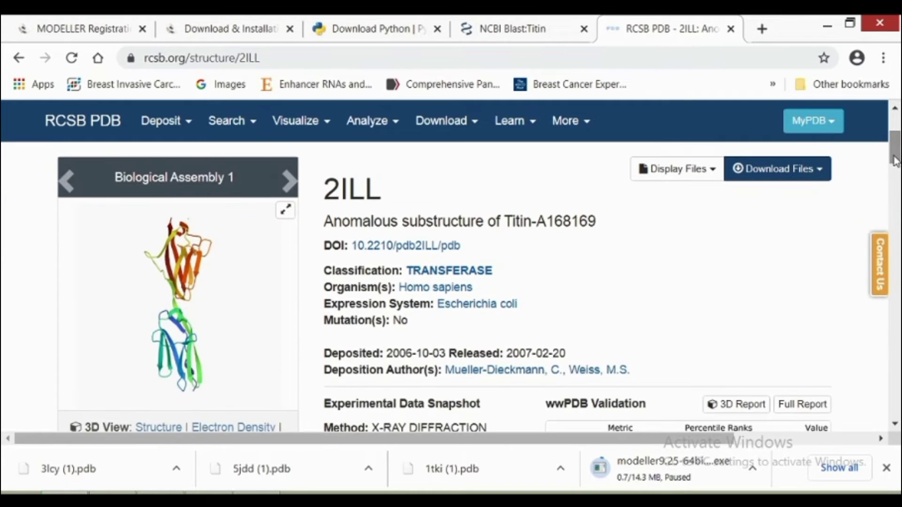
{"action": "left_click", "coordinate": [806, 169]}
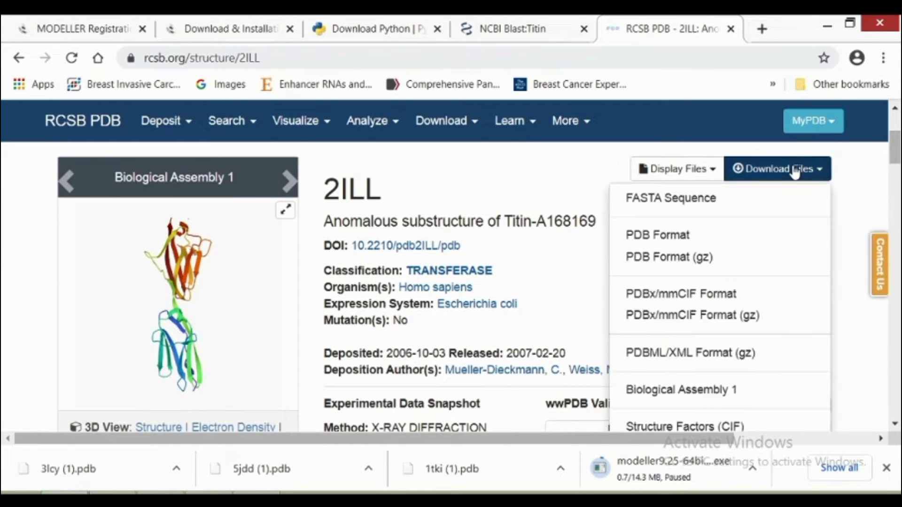
{"action": "left_click", "coordinate": [696, 236]}
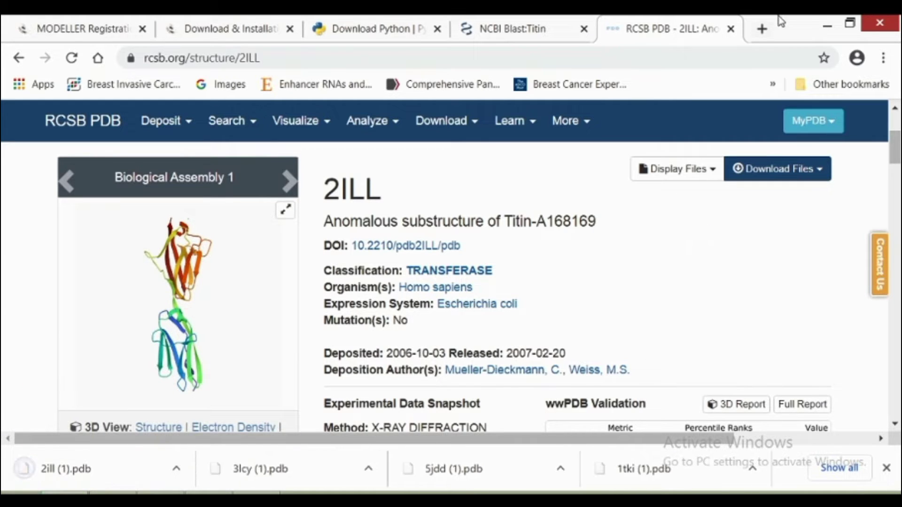
Look over the template structure files on the desktop, and return to the browser.
{"action": "left_click", "coordinate": [827, 29]}
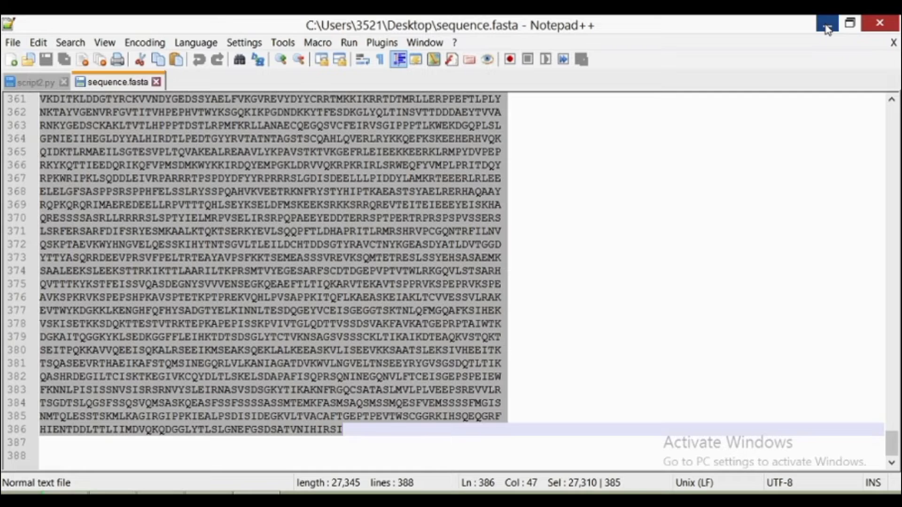
{"action": "left_click", "coordinate": [828, 29]}
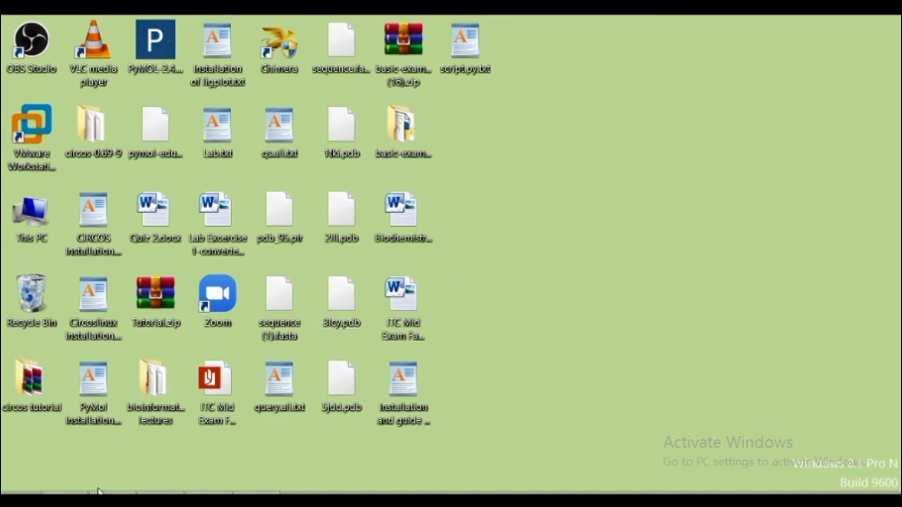
{"action": "left_click", "coordinate": [65, 493]}
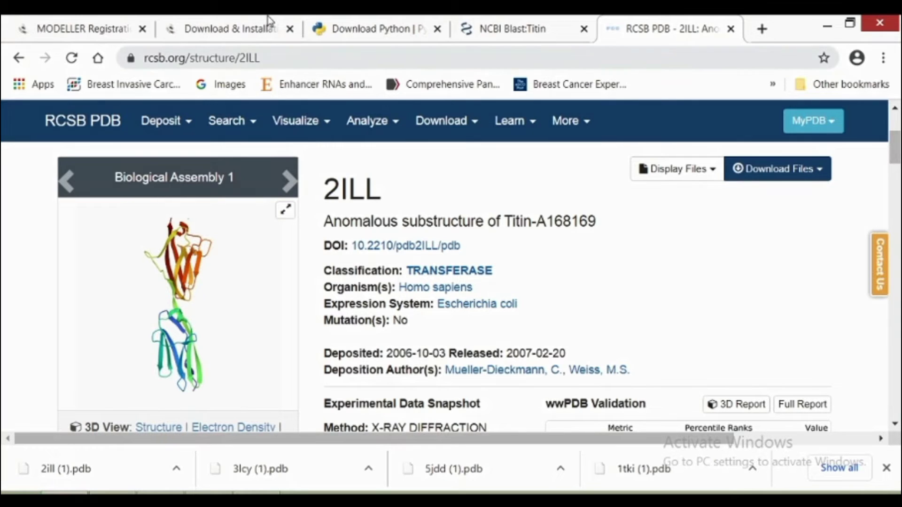
Open the Documentation page of the Modeller website, dismiss the downloads bar and read through the page.
{"action": "left_click", "coordinate": [101, 34]}
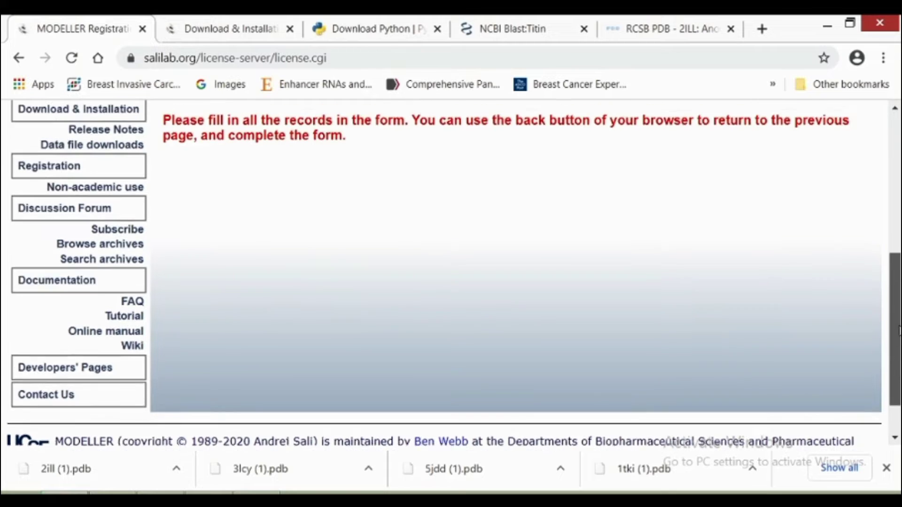
{"action": "mouse_move", "coordinate": [895, 335]}
{"action": "left_mouse_down"}
{"action": "mouse_move", "coordinate": [896, 216]}
{"action": "mouse_move", "coordinate": [899, 261]}
{"action": "mouse_move", "coordinate": [882, 342]}
{"action": "left_mouse_up"}
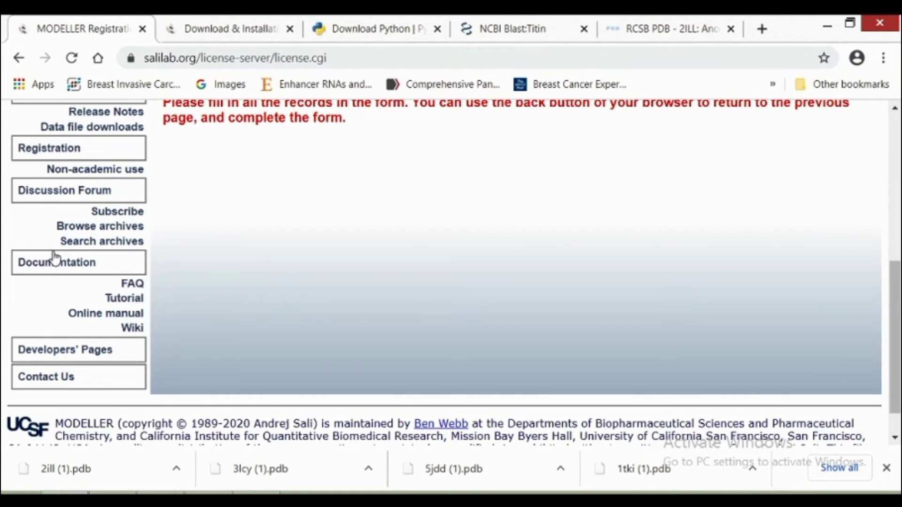
{"action": "left_click", "coordinate": [45, 271]}
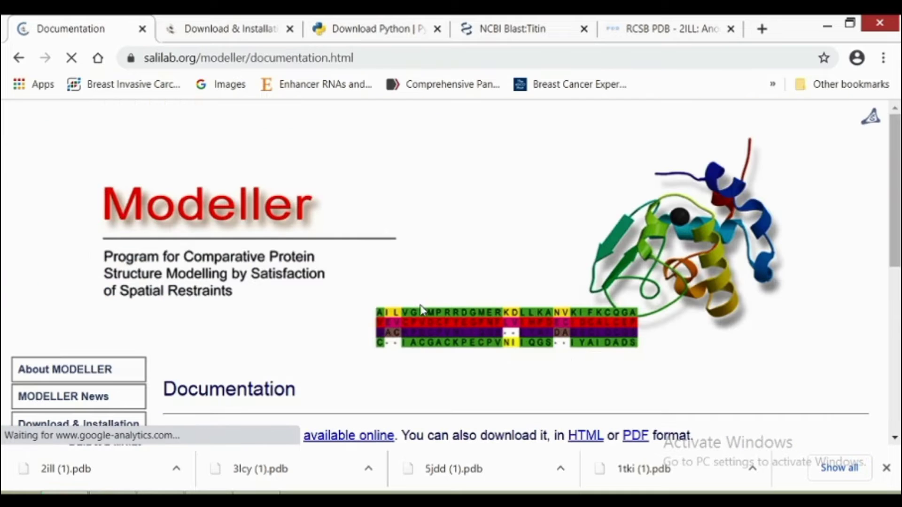
{"action": "left_click", "coordinate": [887, 468]}
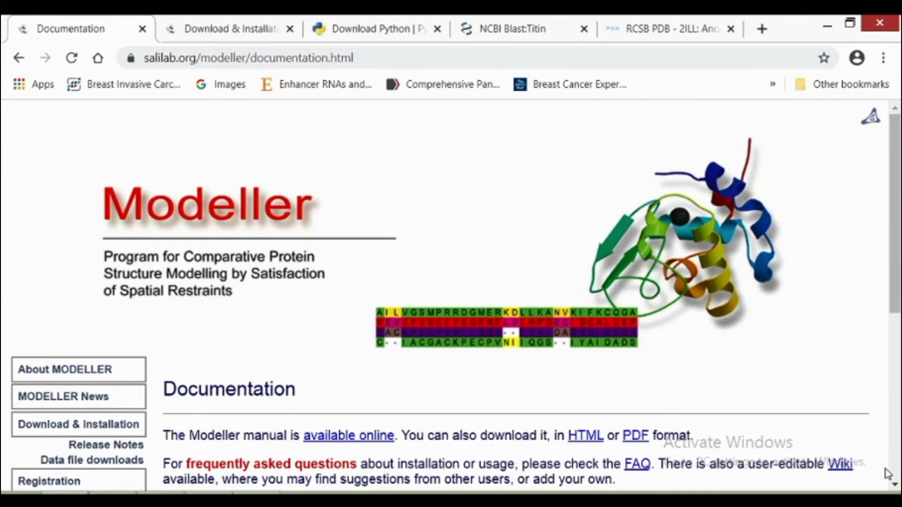
{"action": "left_click_drag", "start_coordinate": [899, 173], "coordinate": [899, 305]}
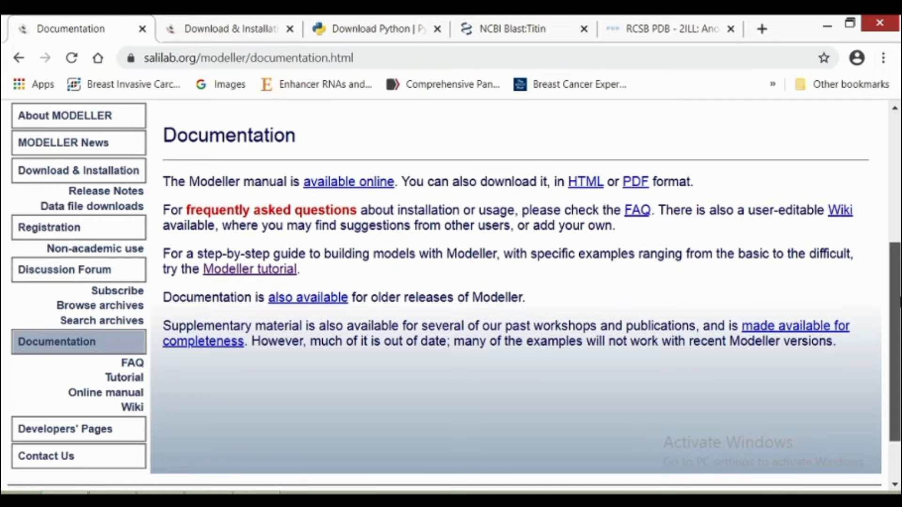
{"action": "left_click_drag", "start_coordinate": [900, 303], "coordinate": [899, 302]}
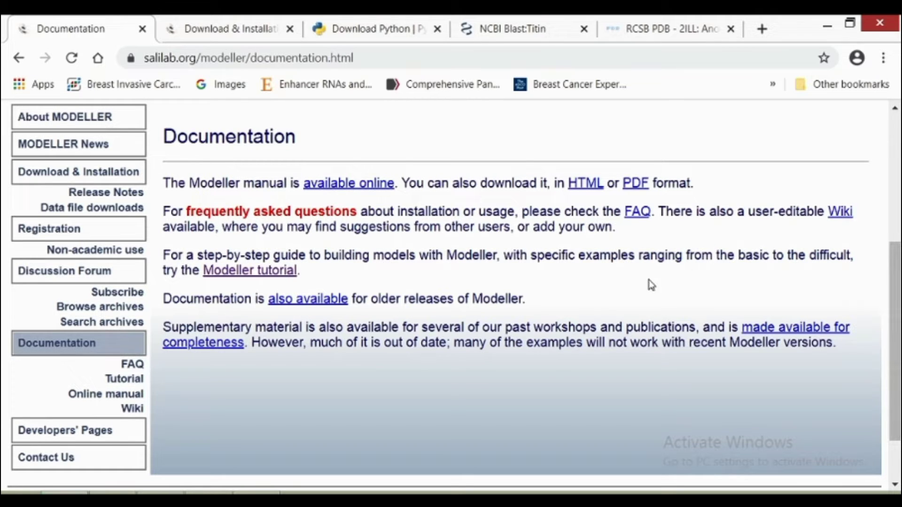
{"action": "left_click", "coordinate": [89, 345]}
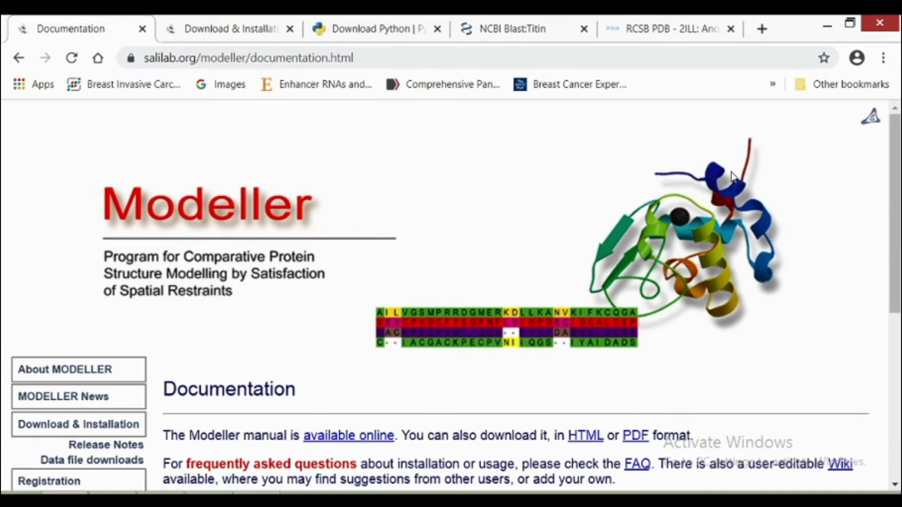
Open the Modeller tutorial from the documentation and go to its Basic Modeling example.
{"action": "scroll", "coordinate": [473, 328], "scroll_direction": "down", "scroll_amount": 7}
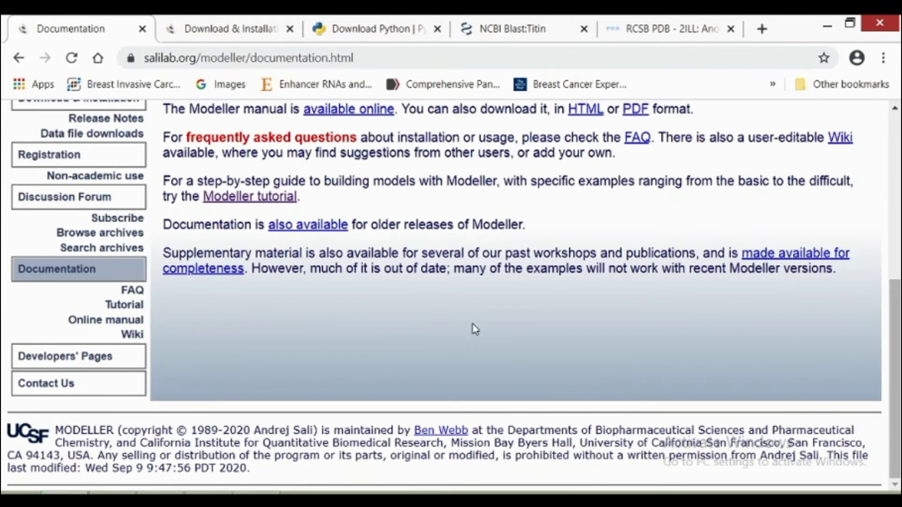
{"action": "left_click", "coordinate": [125, 304]}
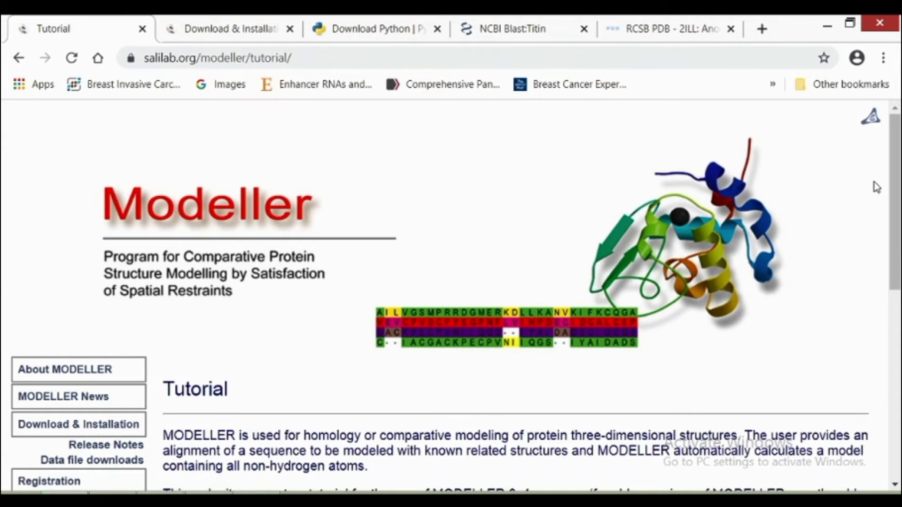
{"action": "left_click_drag", "start_coordinate": [897, 190], "coordinate": [898, 294]}
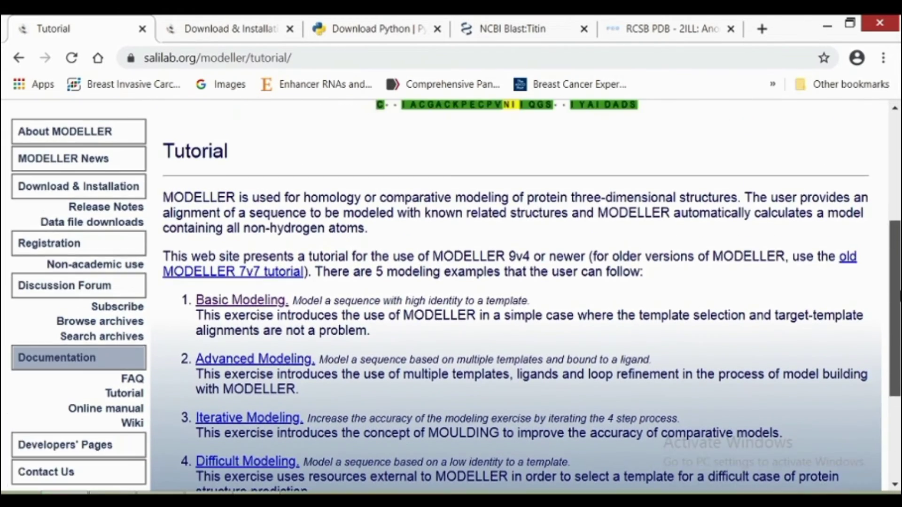
{"action": "left_click", "coordinate": [252, 306]}
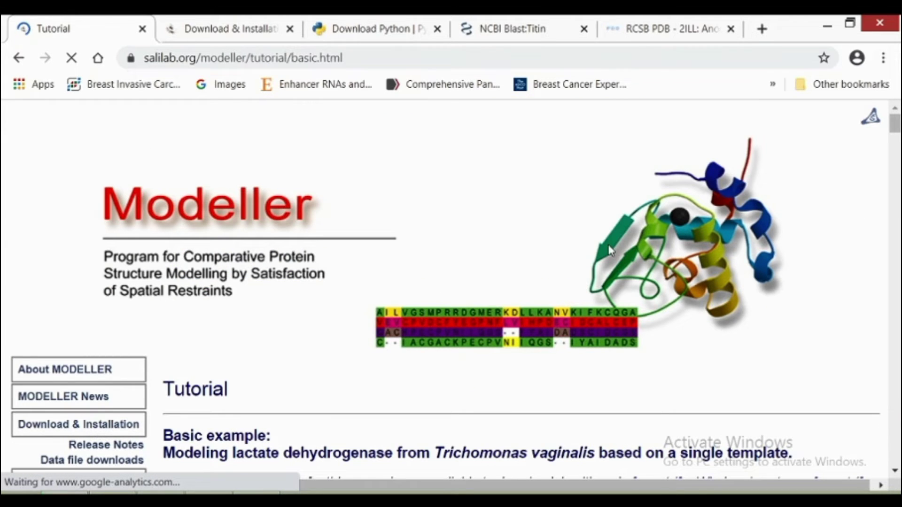
Download the basic example's files in zip format for Windows, and examine the TvLDH sequence in PIR format.
{"action": "left_click_drag", "start_coordinate": [895, 134], "coordinate": [866, 141]}
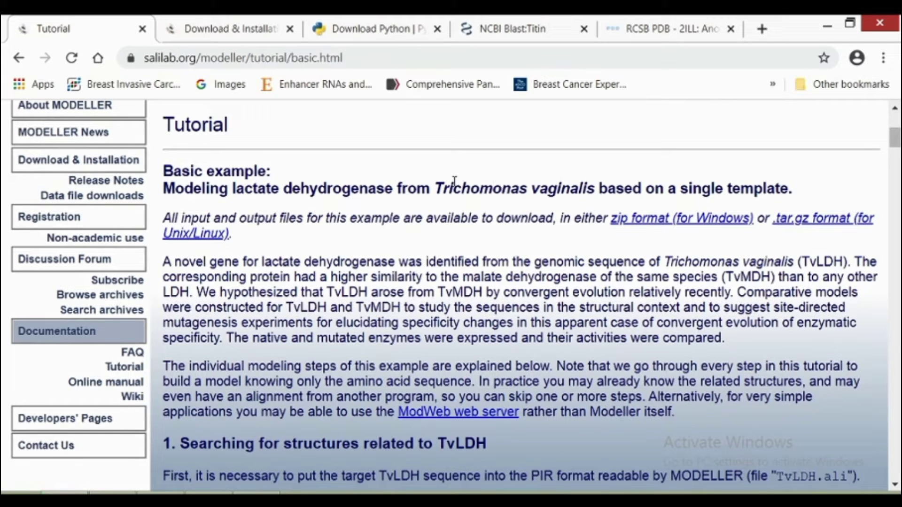
{"action": "left_click", "coordinate": [709, 226]}
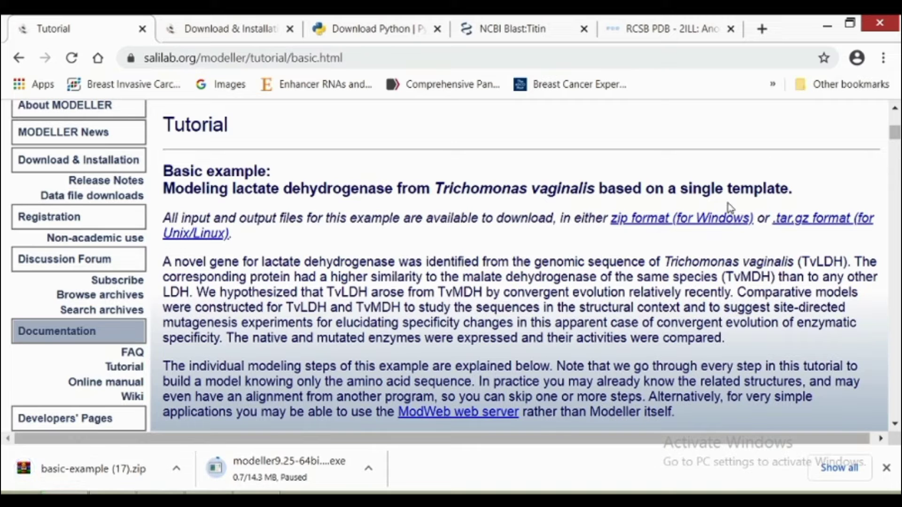
{"action": "left_click_drag", "start_coordinate": [893, 136], "coordinate": [893, 147]}
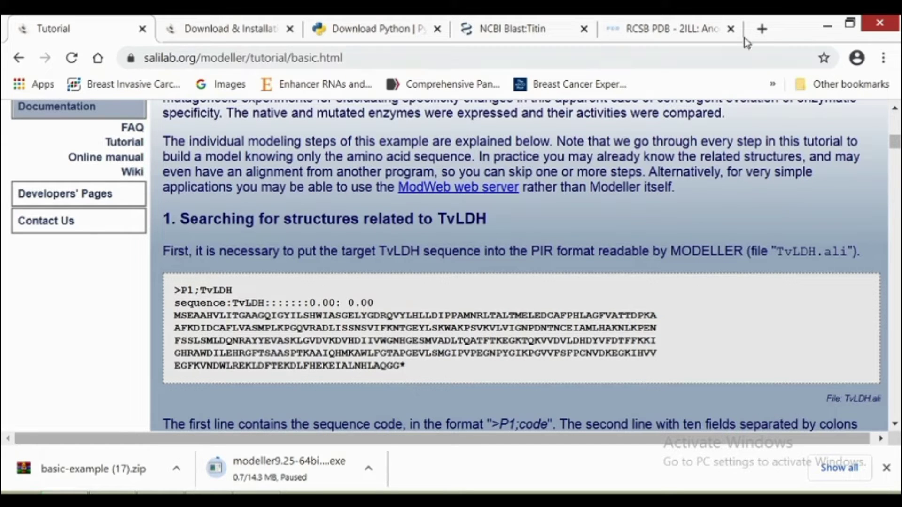
Create a new text document on the desktop and name it querysequence.txt.
{"action": "left_click", "coordinate": [827, 27]}
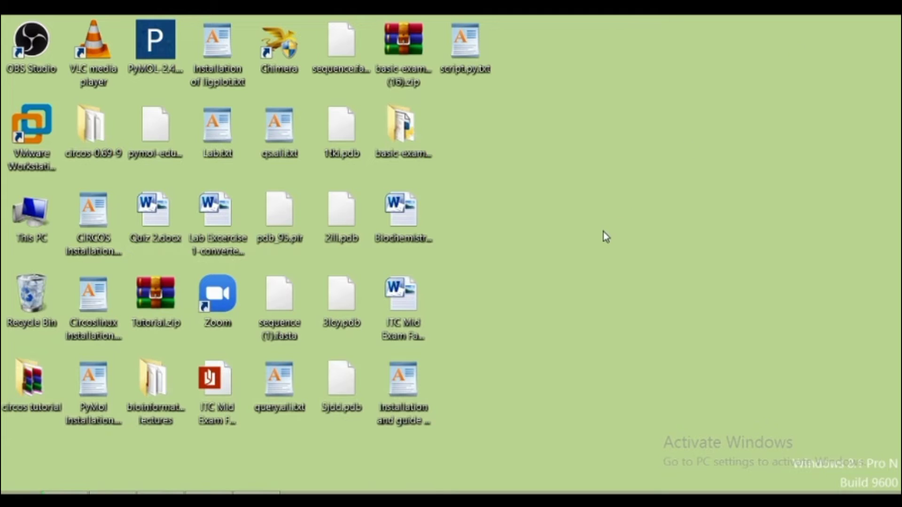
{"action": "right_click", "coordinate": [559, 243]}
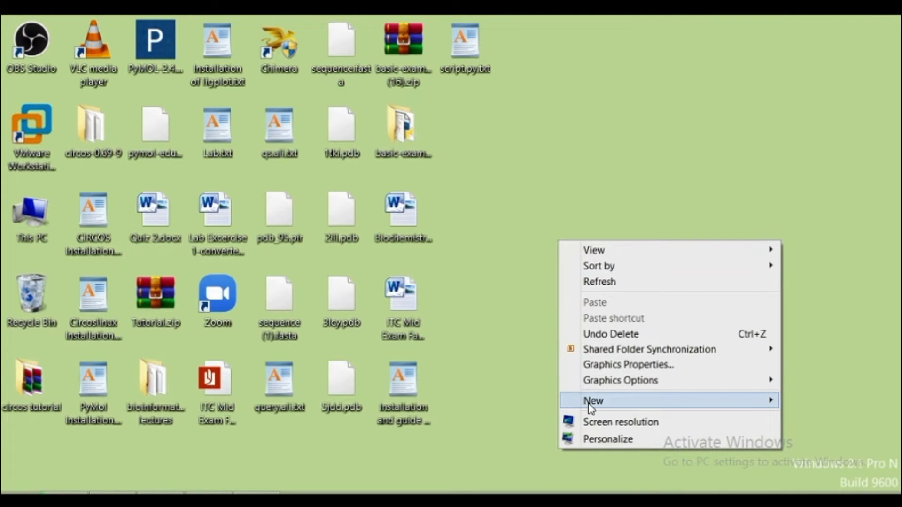
{"action": "mouse_move", "coordinate": [591, 407]}
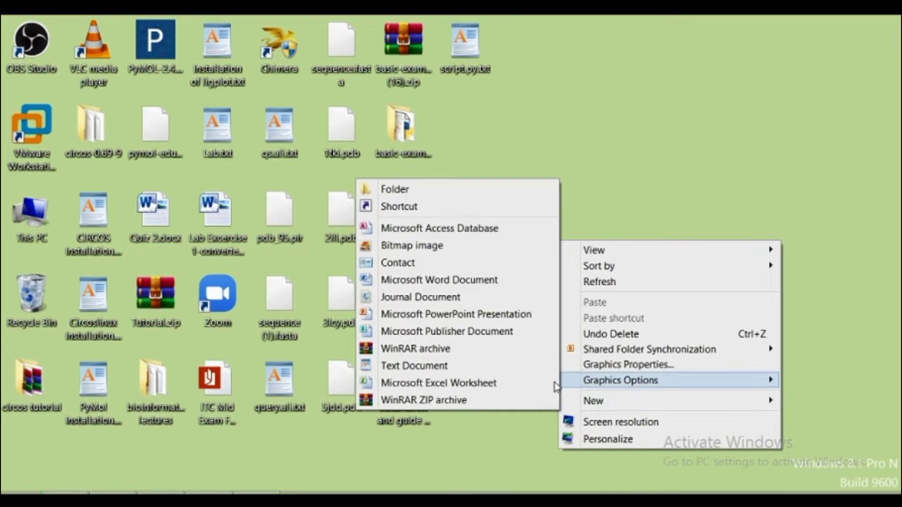
{"action": "left_click", "coordinate": [434, 367]}
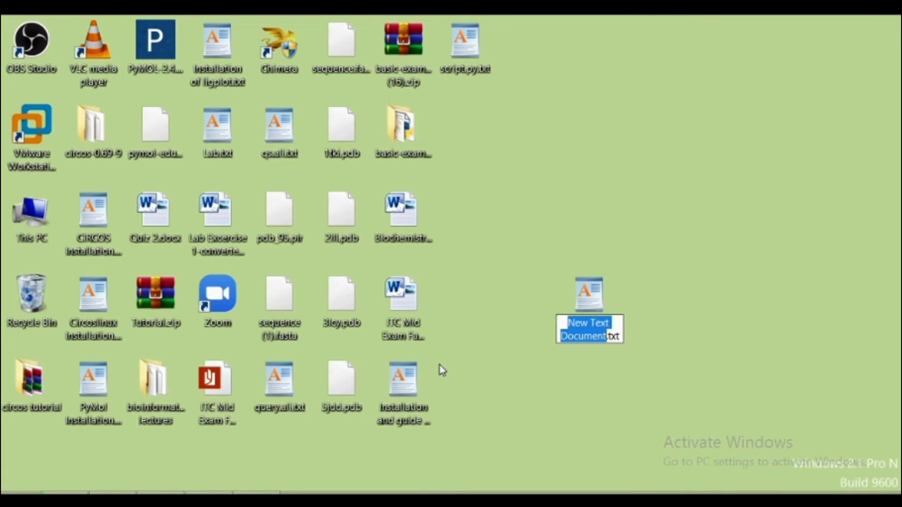
{"action": "key", "text": "BackSpace"}
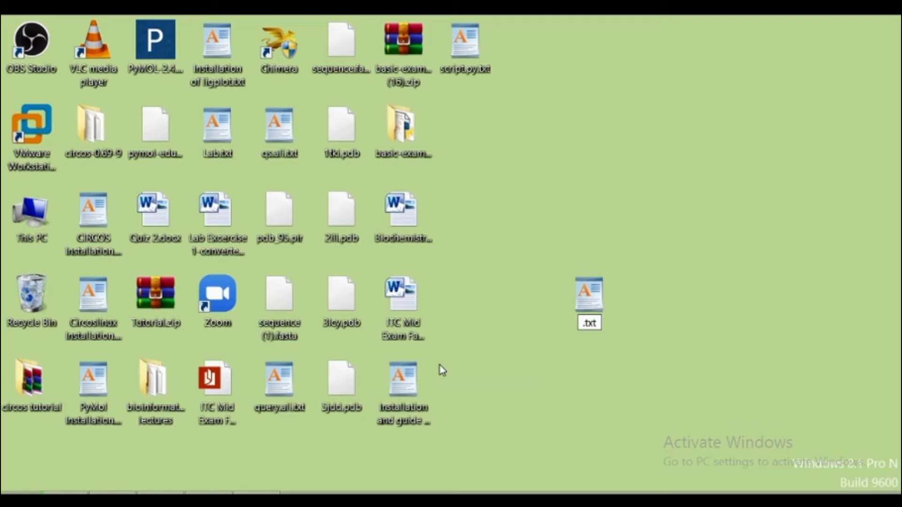
{"action": "type", "text": "query"}
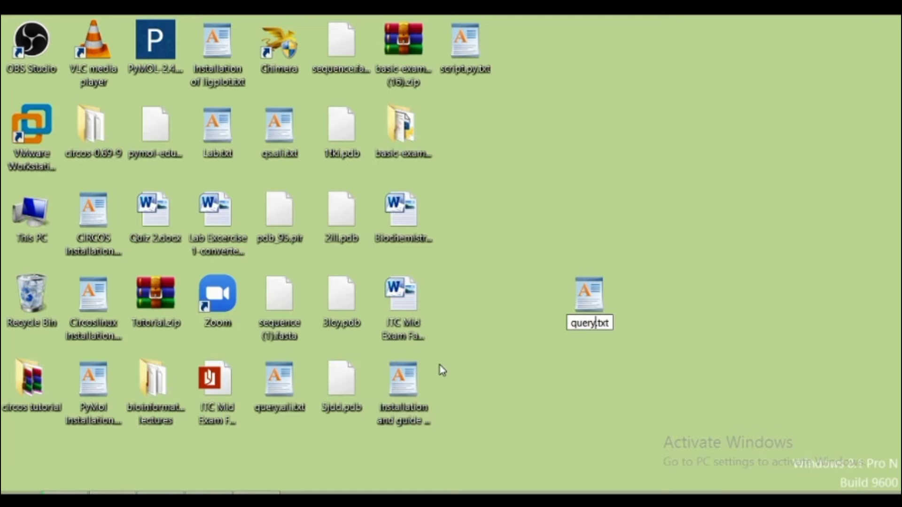
{"action": "type", "text": "sequ"}
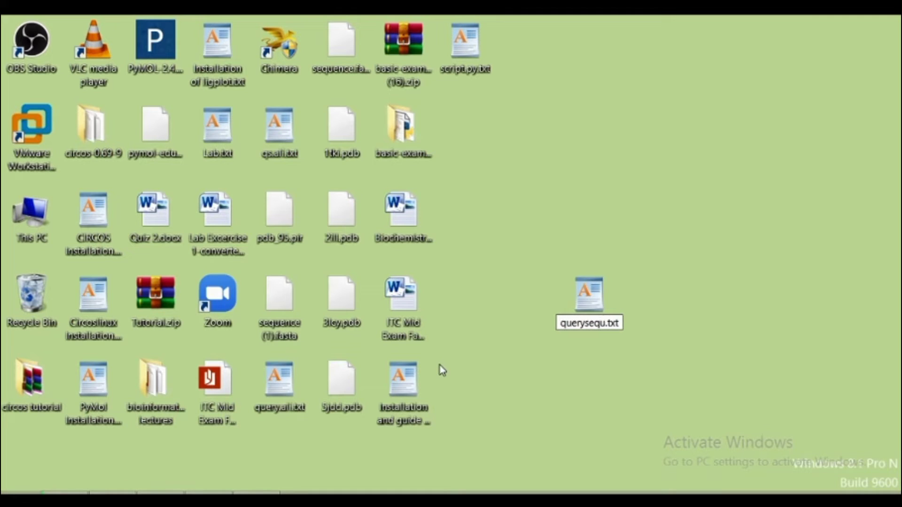
{"action": "type", "text": "ence"}
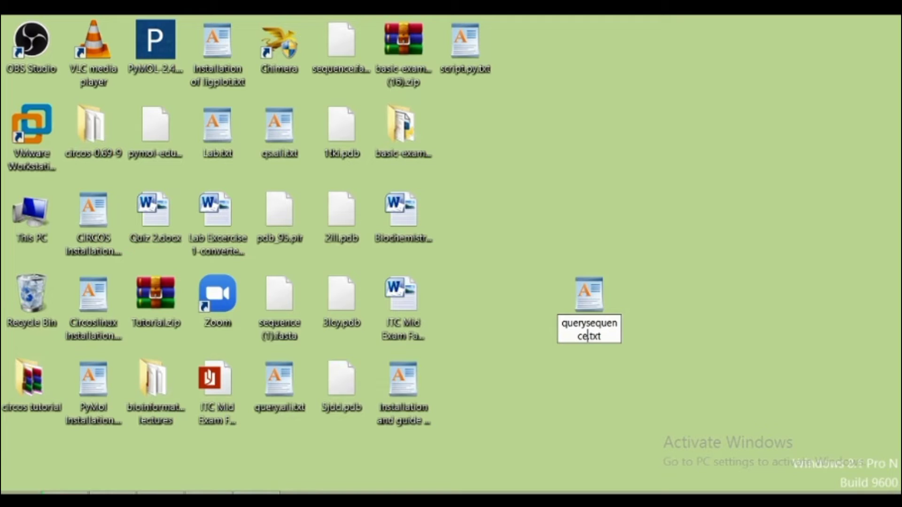
{"action": "key", "text": "Return"}
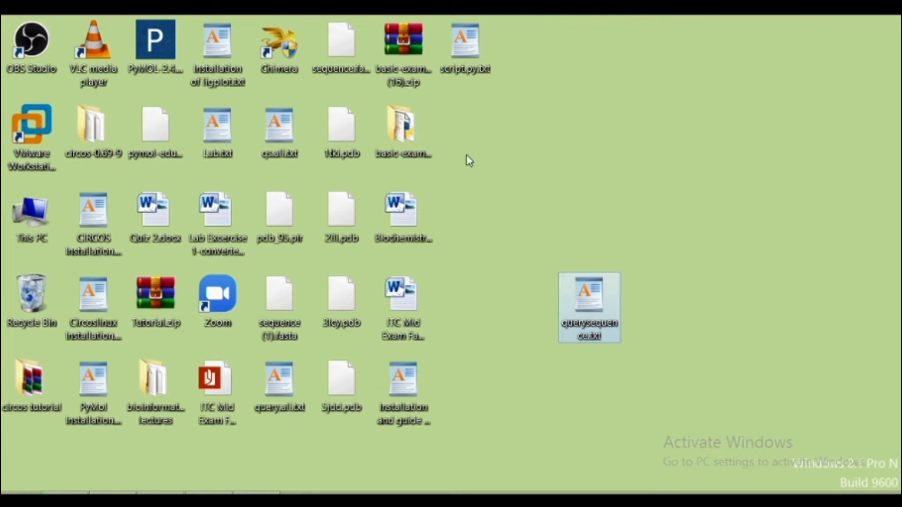
Open sequence.fasta from the desktop in Notepad++ and clear the selection in the sequence.
{"action": "right_click", "coordinate": [348, 77]}
{"action": "left_click", "coordinate": [392, 98]}
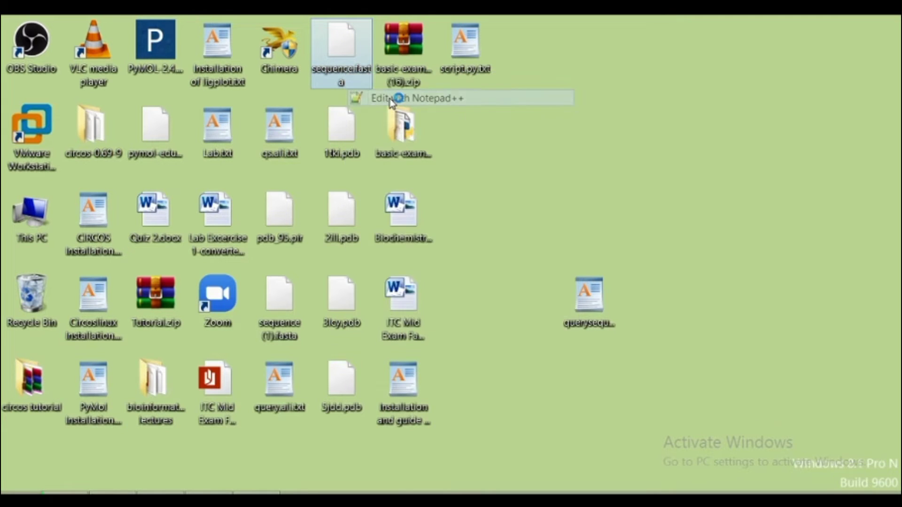
{"action": "left_click", "coordinate": [531, 221]}
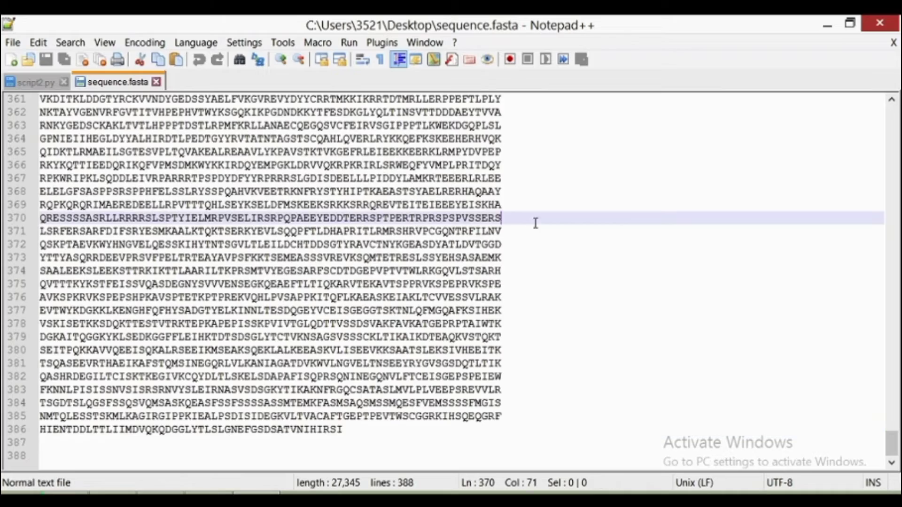
Copy the titin sequence without its header line from sequence.fasta and paste it into querysequence.txt.
{"action": "left_click_drag", "start_coordinate": [896, 450], "coordinate": [892, 126]}
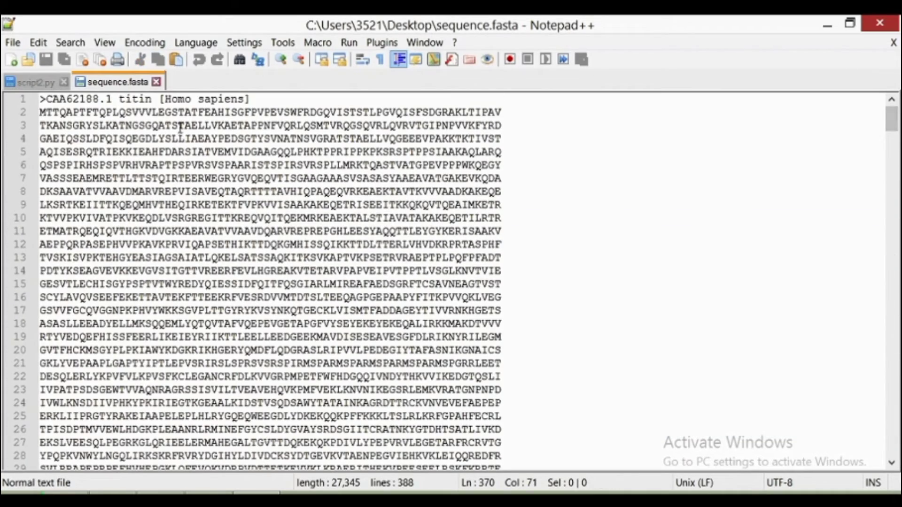
{"action": "left_click_drag", "start_coordinate": [39, 111], "coordinate": [463, 432]}
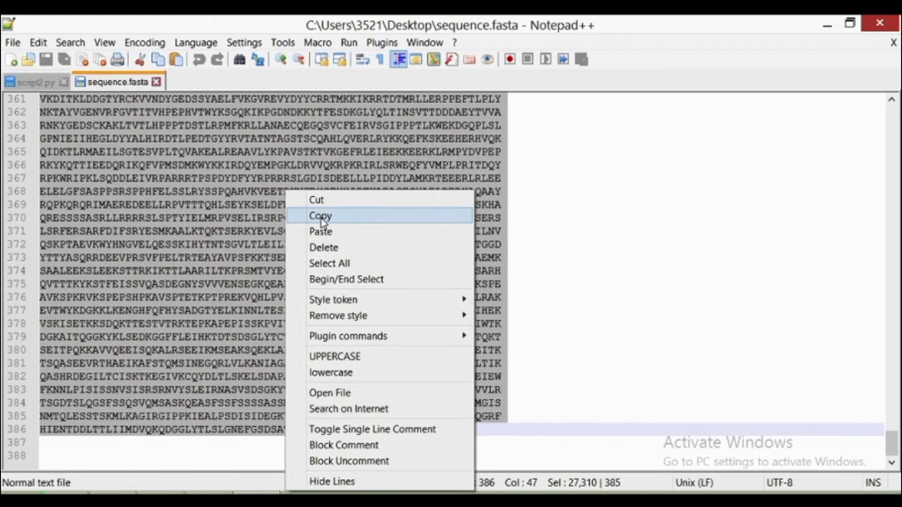
{"action": "left_click", "coordinate": [321, 219]}
{"action": "left_click", "coordinate": [825, 26]}
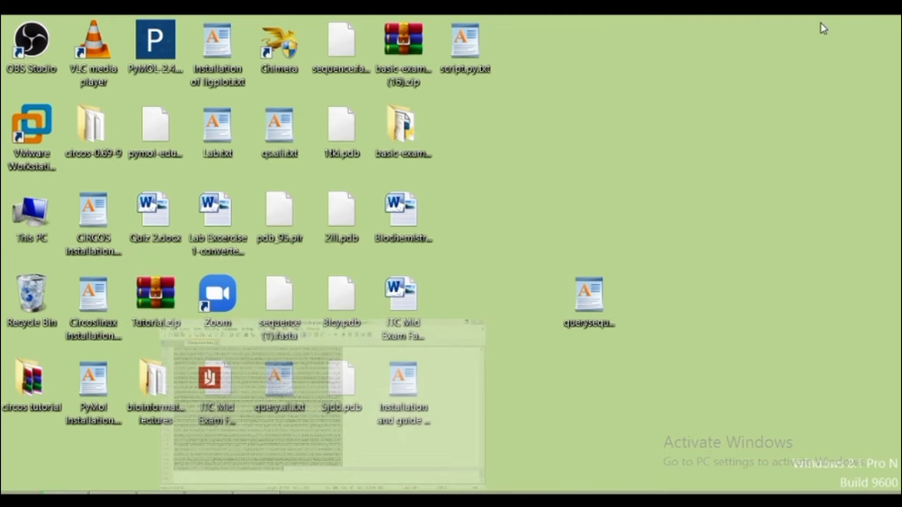
{"action": "double_click", "coordinate": [597, 298]}
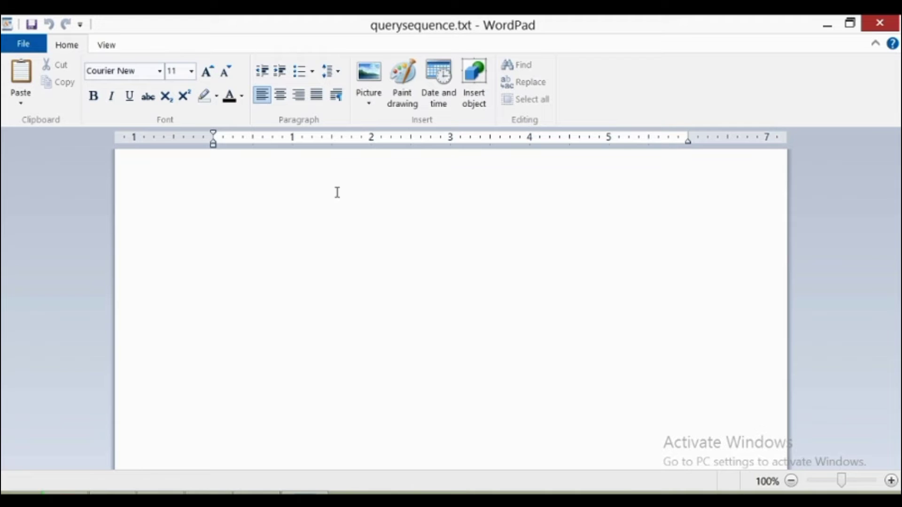
{"action": "right_click", "coordinate": [336, 193]}
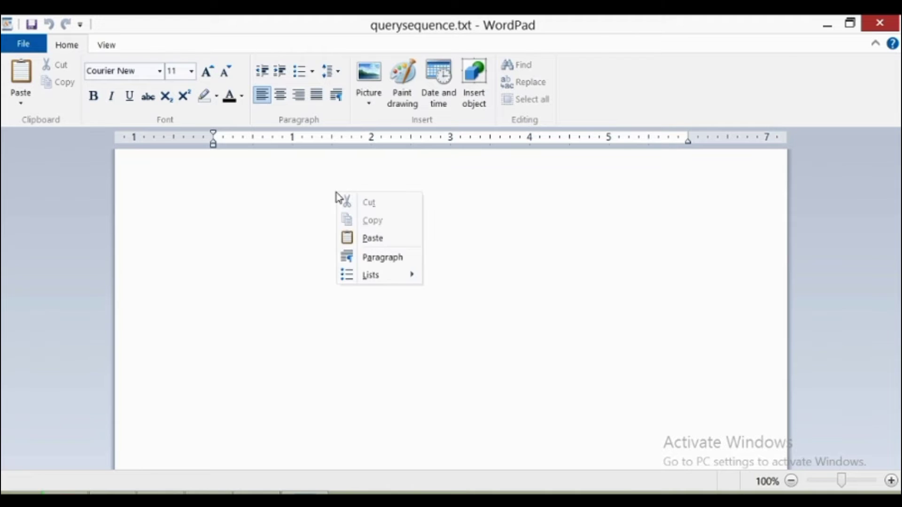
{"action": "left_click", "coordinate": [368, 238]}
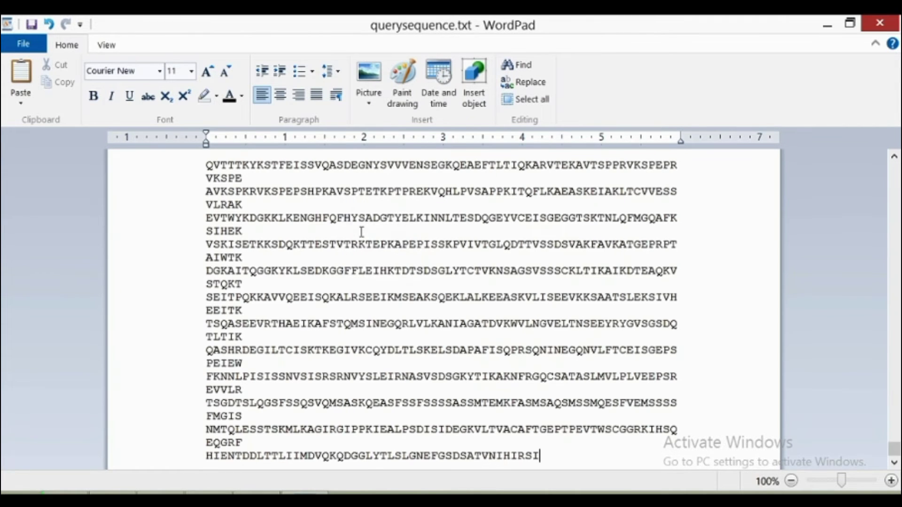
Copy the two PIR header lines of the tutorial's TvLDH example to the start of querysequence.txt and replace TvLDH with querysequence in both.
{"action": "left_click_drag", "start_coordinate": [893, 449], "coordinate": [887, 172]}
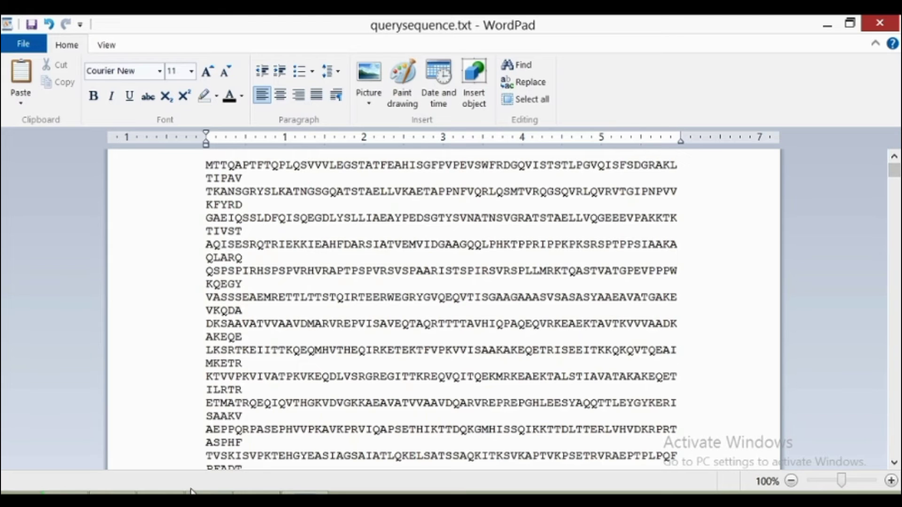
{"action": "left_click", "coordinate": [65, 493]}
{"action": "left_click", "coordinate": [115, 431]}
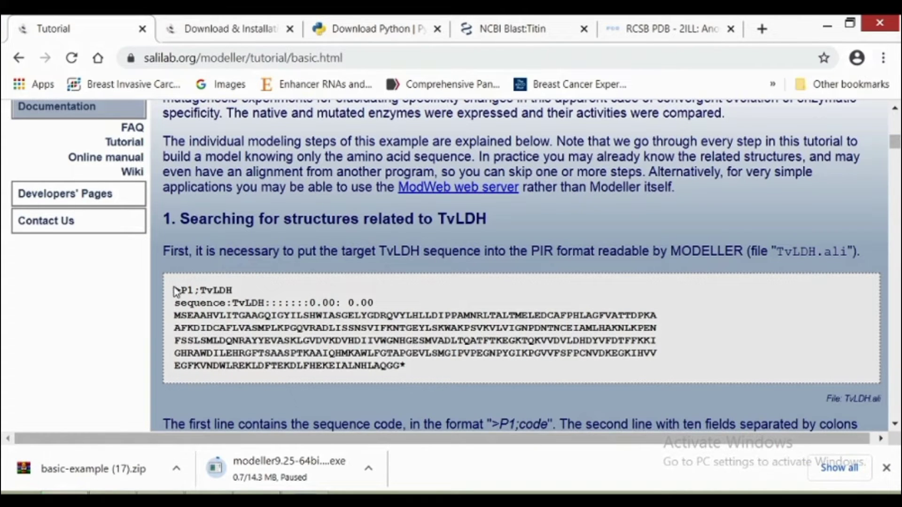
{"action": "left_click_drag", "start_coordinate": [177, 287], "coordinate": [392, 305]}
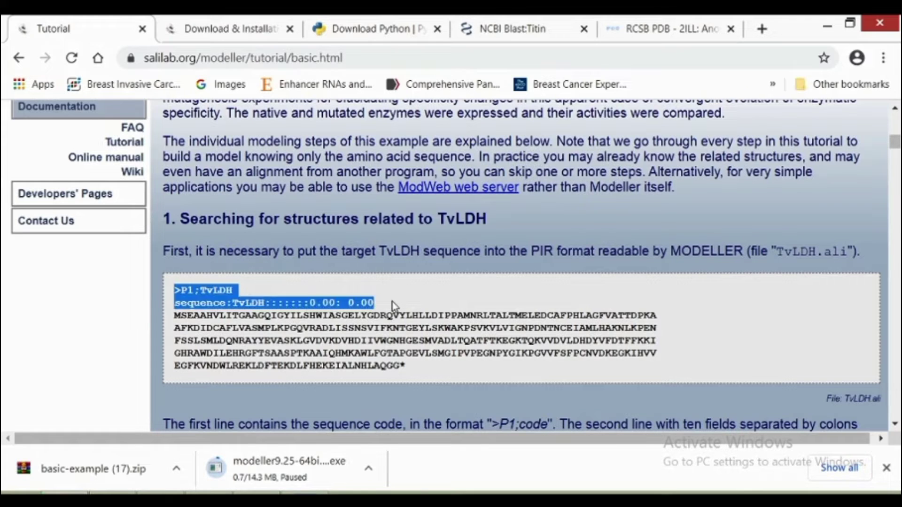
{"action": "right_click", "coordinate": [217, 291]}
{"action": "left_click", "coordinate": [237, 305]}
{"action": "left_click", "coordinate": [827, 26]}
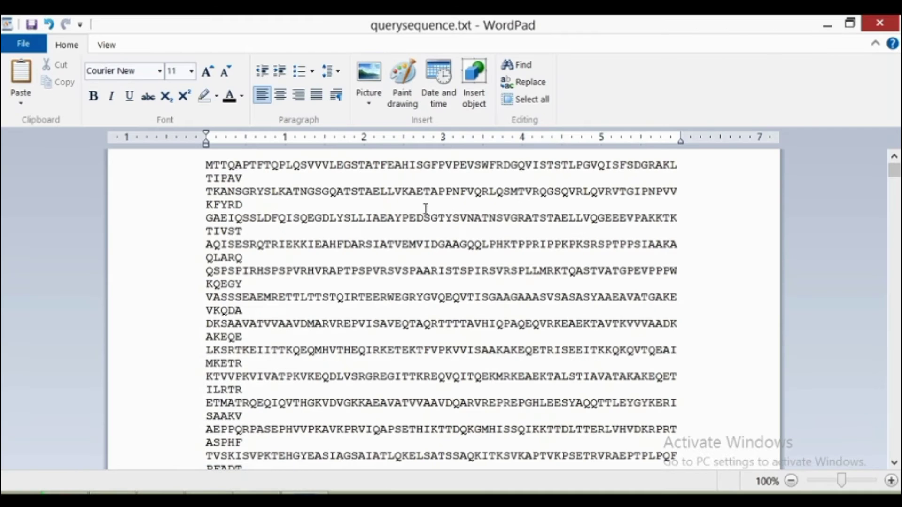
{"action": "right_click", "coordinate": [206, 165]}
{"action": "left_click", "coordinate": [239, 207]}
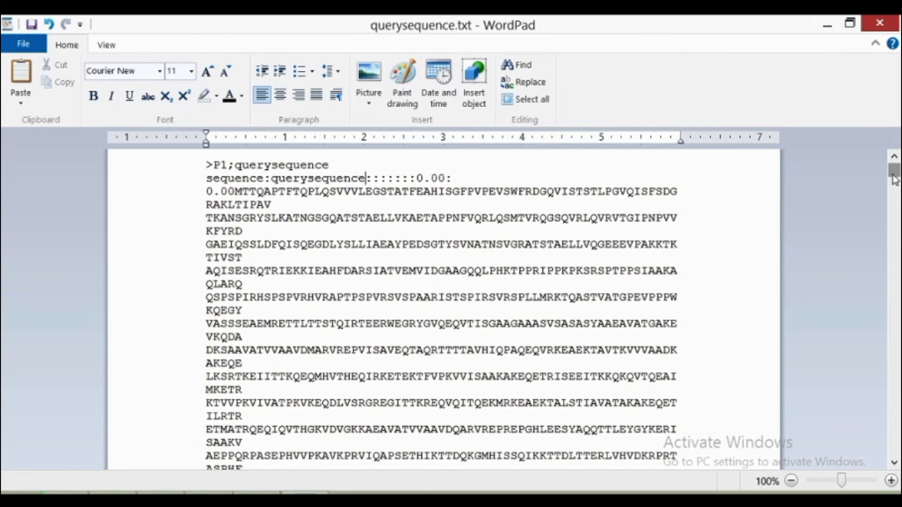
Add an asterisk after the last residue of the sequence and save querysequence.txt.
{"action": "left_click_drag", "start_coordinate": [894, 175], "coordinate": [886, 466]}
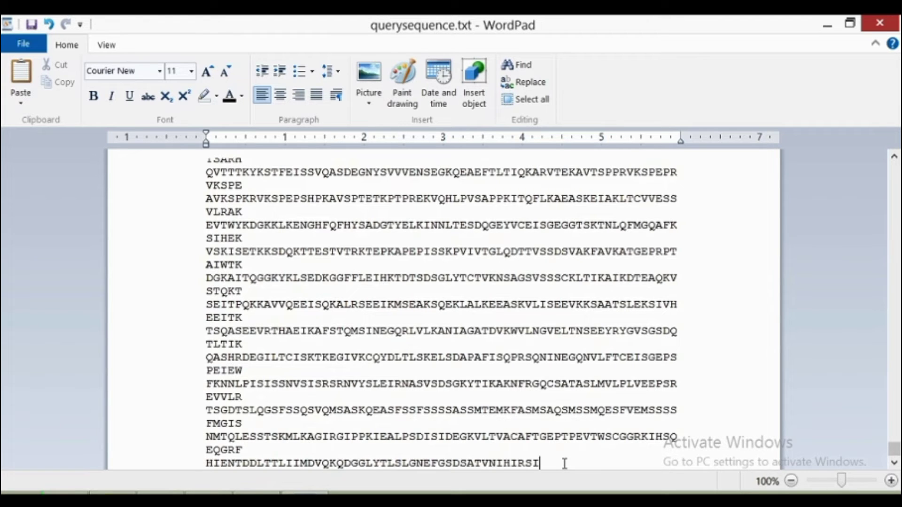
{"action": "left_click", "coordinate": [27, 47]}
{"action": "mouse_move", "coordinate": [60, 171]}
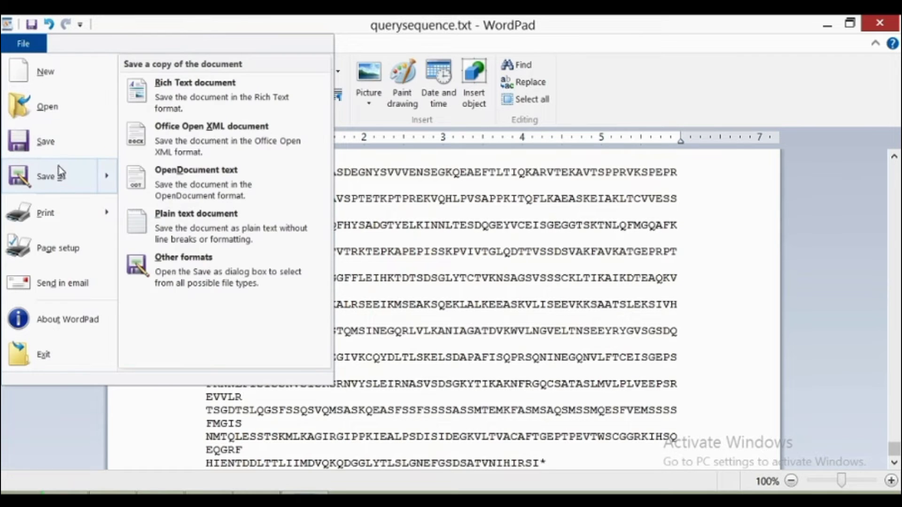
{"action": "left_click", "coordinate": [47, 141]}
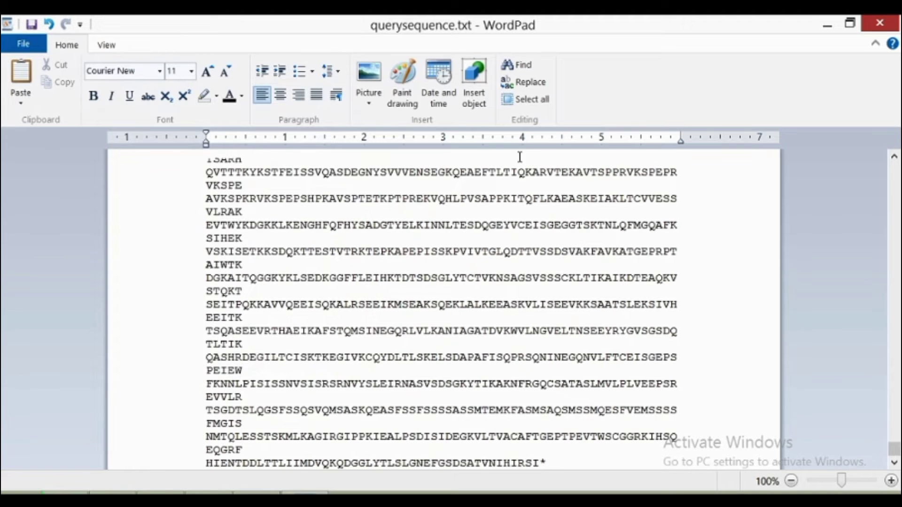
{"action": "left_click", "coordinate": [828, 25]}
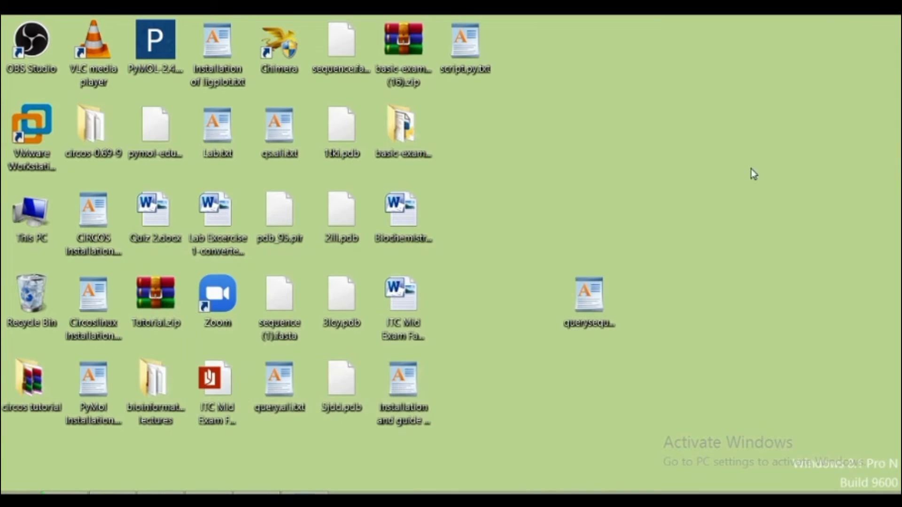
Rename querysequence.txt on the desktop to querysequence.ALI, accepting the extension change.
{"action": "right_click", "coordinate": [587, 326]}
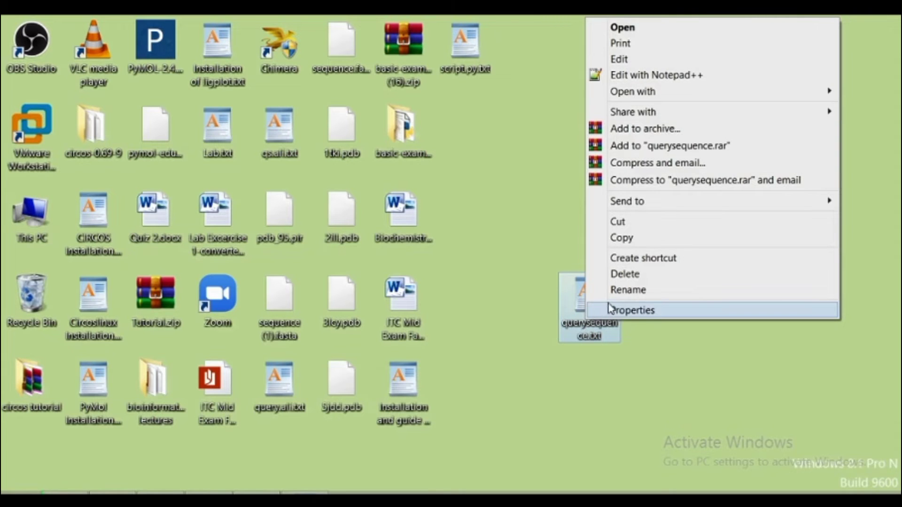
{"action": "left_click", "coordinate": [628, 289]}
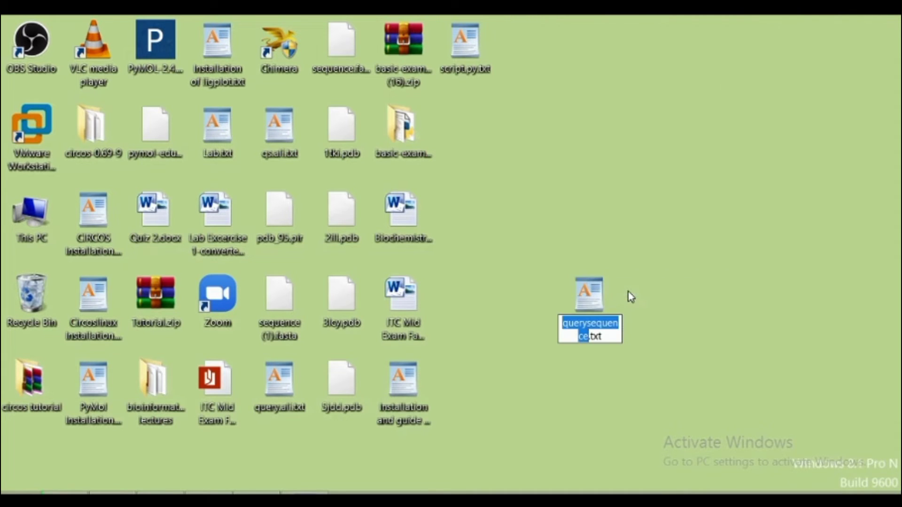
{"action": "left_click", "coordinate": [603, 337]}
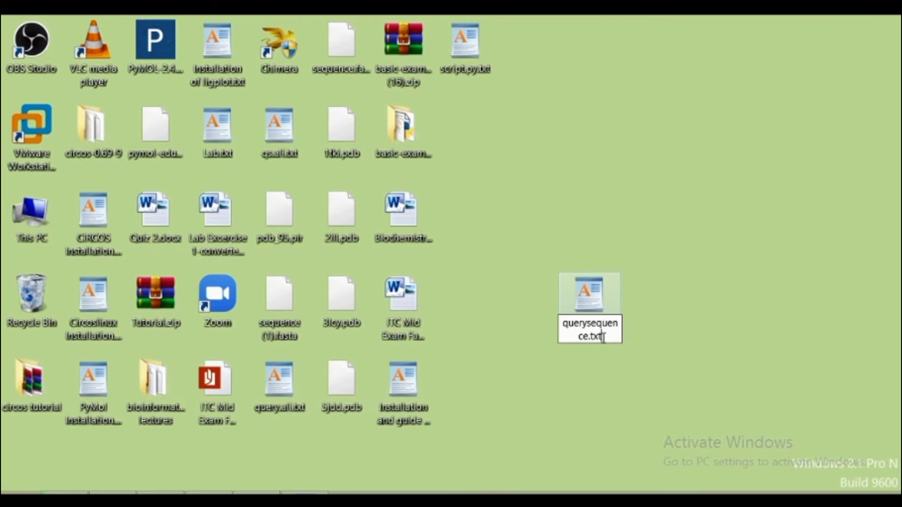
{"action": "key", "text": "BackSpace"}
{"action": "key", "text": "BackSpace"}
{"action": "type", "text": "ALI"}
{"action": "key", "text": "Return"}
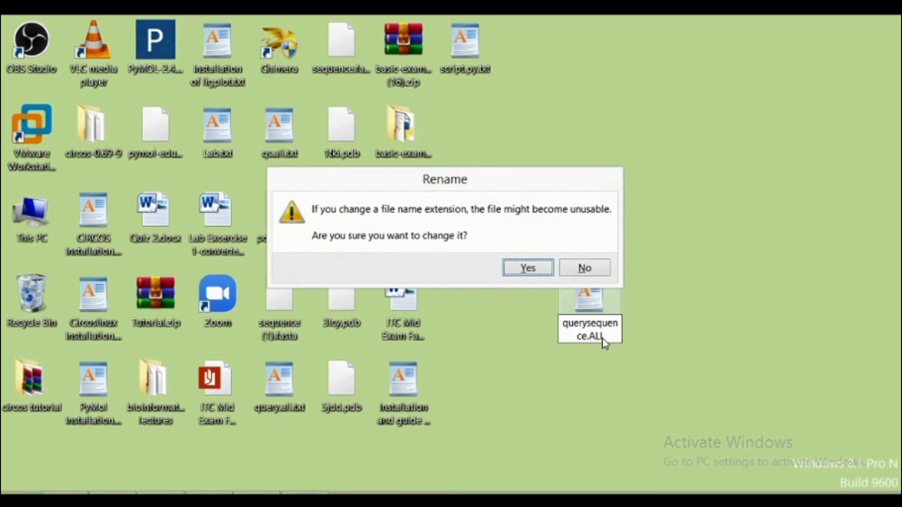
{"action": "left_click", "coordinate": [526, 266]}
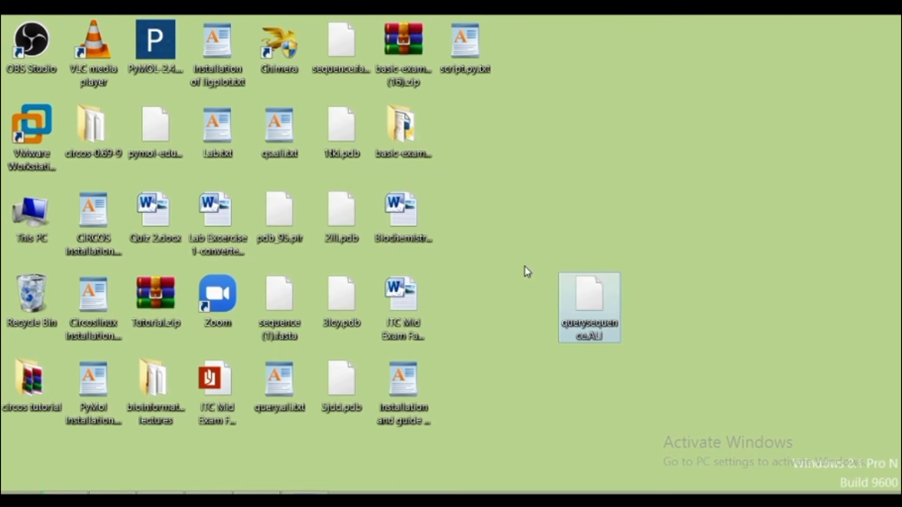
{"action": "mouse_move", "coordinate": [575, 326]}
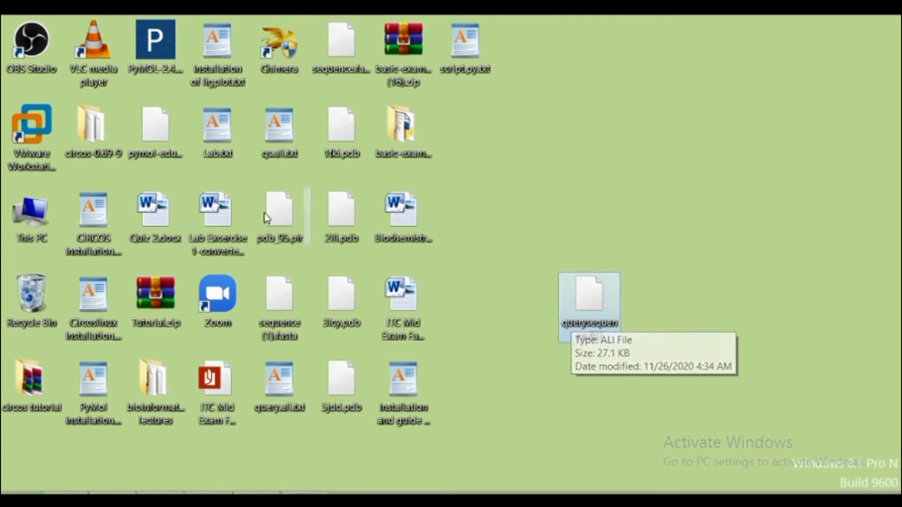
Open the bin folder of Modeller9.25 inside the user's folder on drive C.
{"action": "left_click", "coordinate": [18, 227]}
{"action": "double_click", "coordinate": [18, 228]}
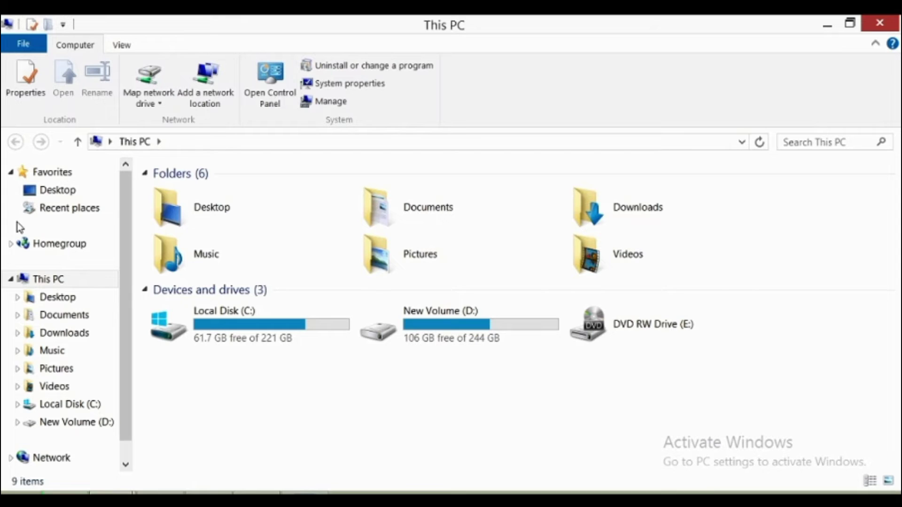
{"action": "left_click", "coordinate": [64, 407]}
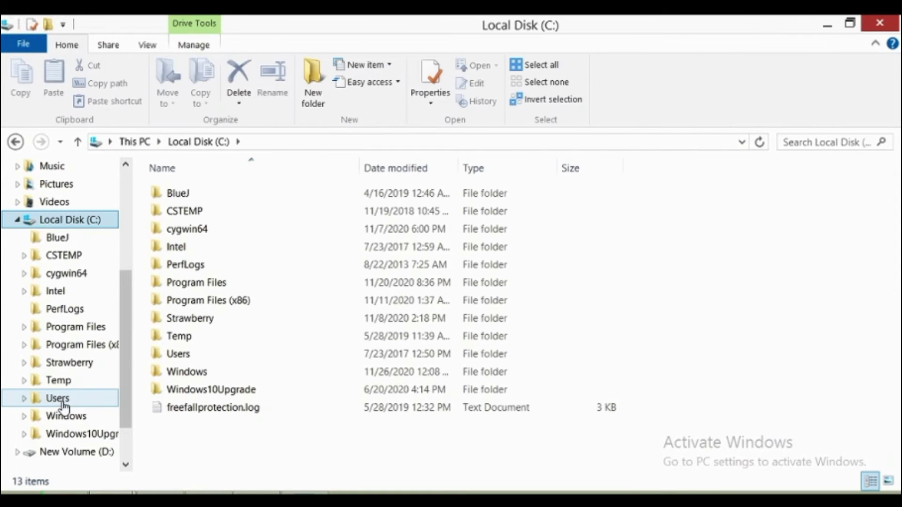
{"action": "double_click", "coordinate": [162, 355]}
{"action": "double_click", "coordinate": [190, 197]}
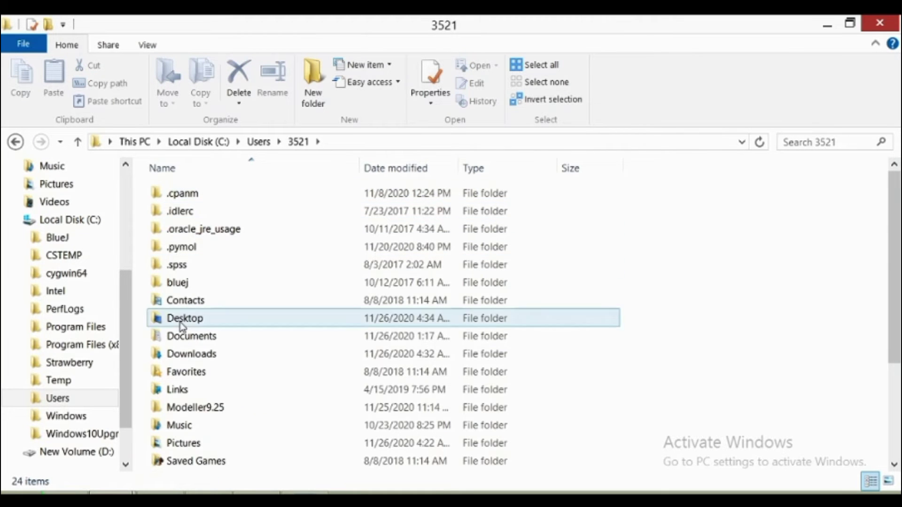
{"action": "double_click", "coordinate": [181, 407]}
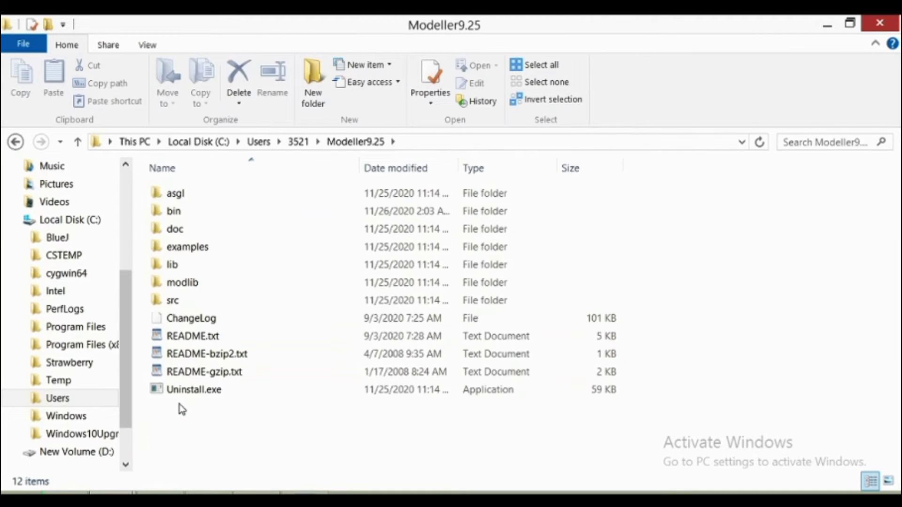
{"action": "double_click", "coordinate": [218, 214]}
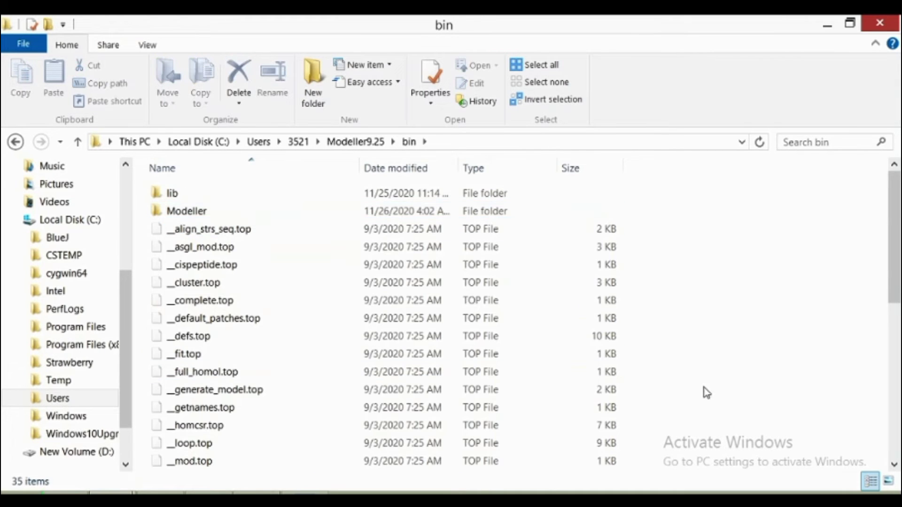
Create a new folder named Modeller1 in the Modeller bin folder.
{"action": "right_click", "coordinate": [707, 393]}
{"action": "mouse_move", "coordinate": [709, 355]}
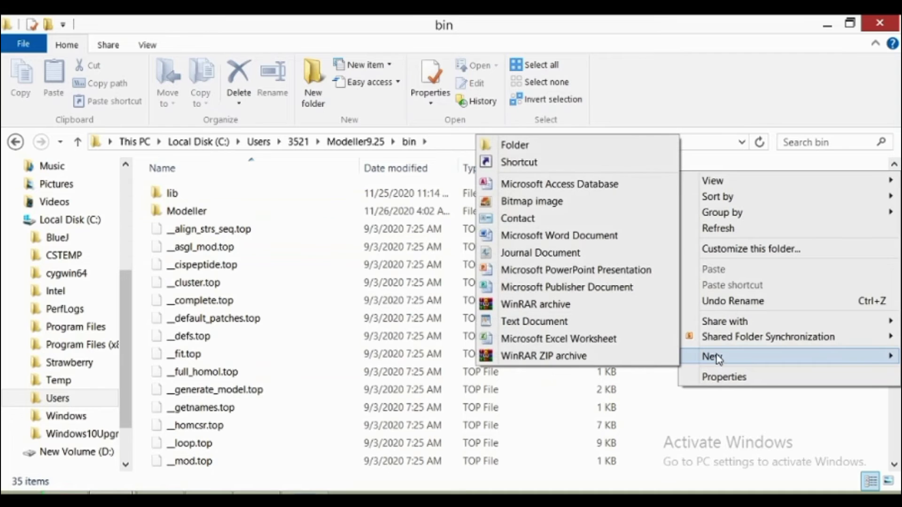
{"action": "left_click", "coordinate": [566, 149]}
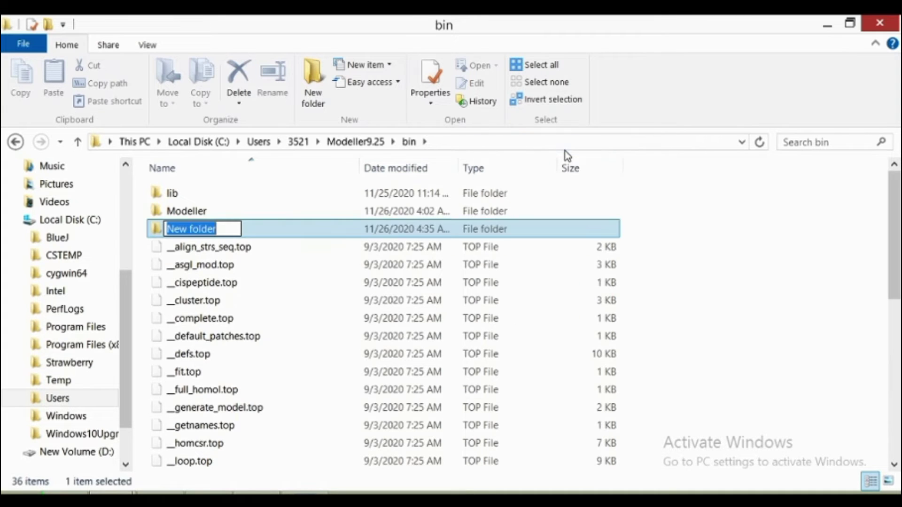
{"action": "key", "text": "BackSpace"}
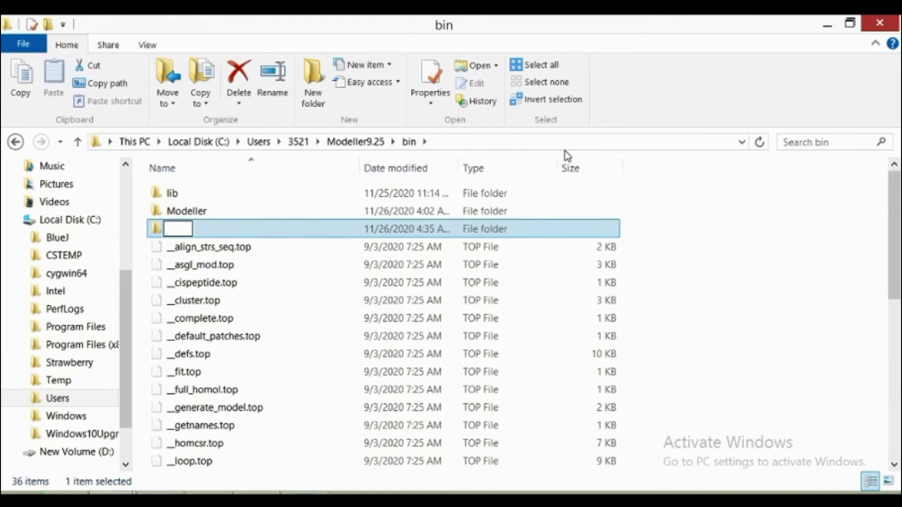
{"action": "type", "text": "Modell"}
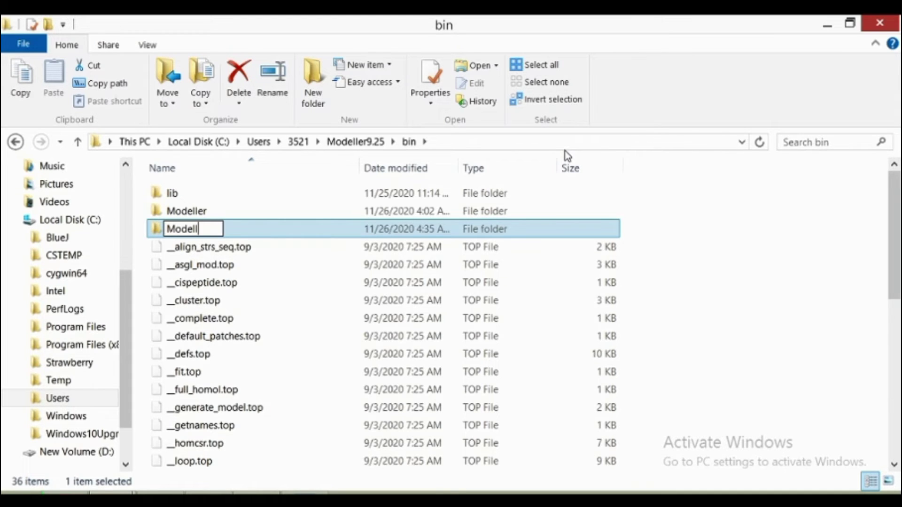
{"action": "type", "text": "er1"}
{"action": "key", "text": "Return"}
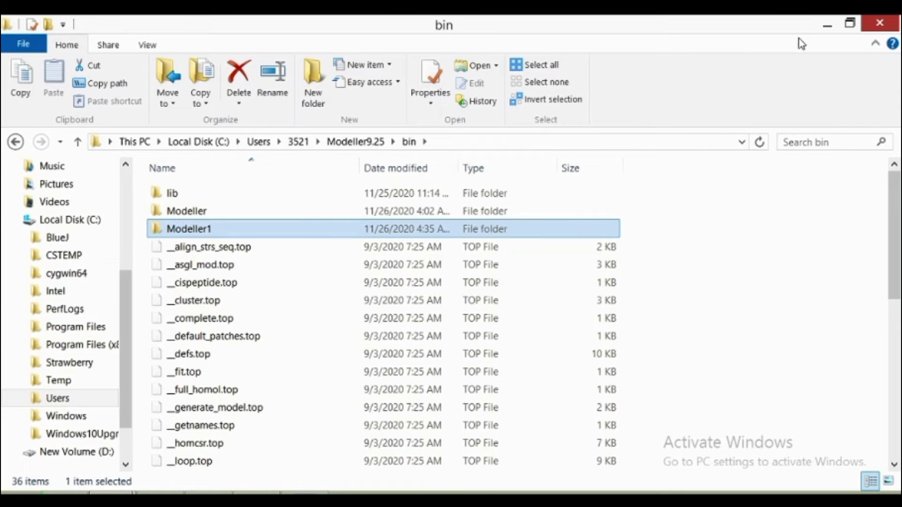
{"action": "left_click", "coordinate": [827, 25]}
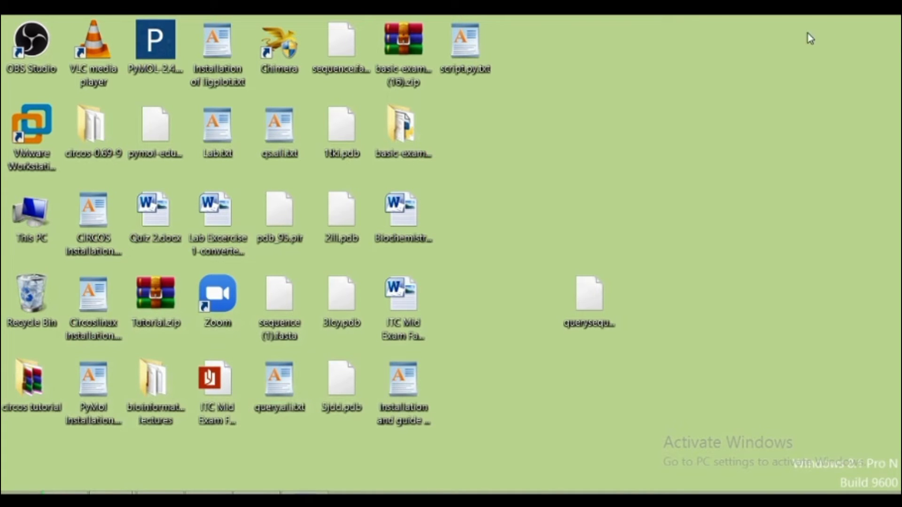
{"action": "left_click", "coordinate": [593, 309]}
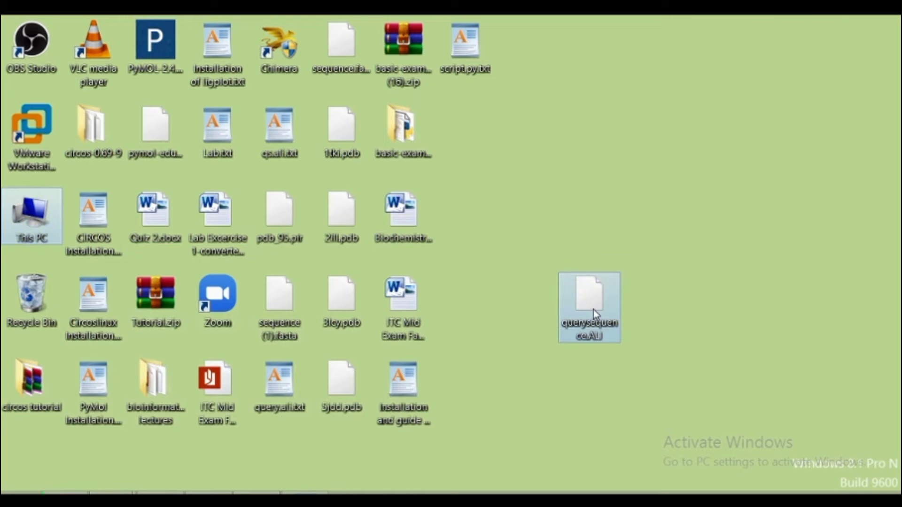
{"action": "left_click", "coordinate": [344, 236], "text": "ctrl"}
{"action": "left_click", "coordinate": [288, 235], "text": "ctrl"}
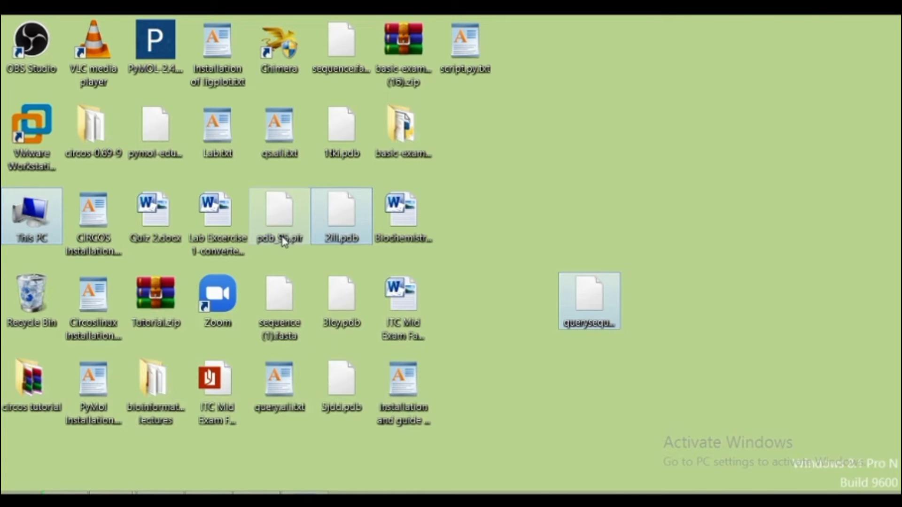
{"action": "left_click", "coordinate": [337, 315], "text": "ctrl"}
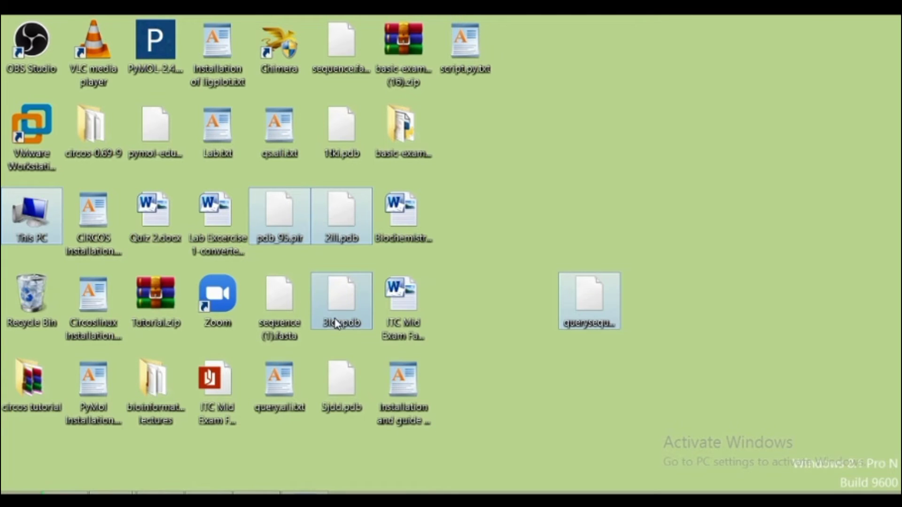
{"action": "left_click", "coordinate": [335, 156], "text": "ctrl"}
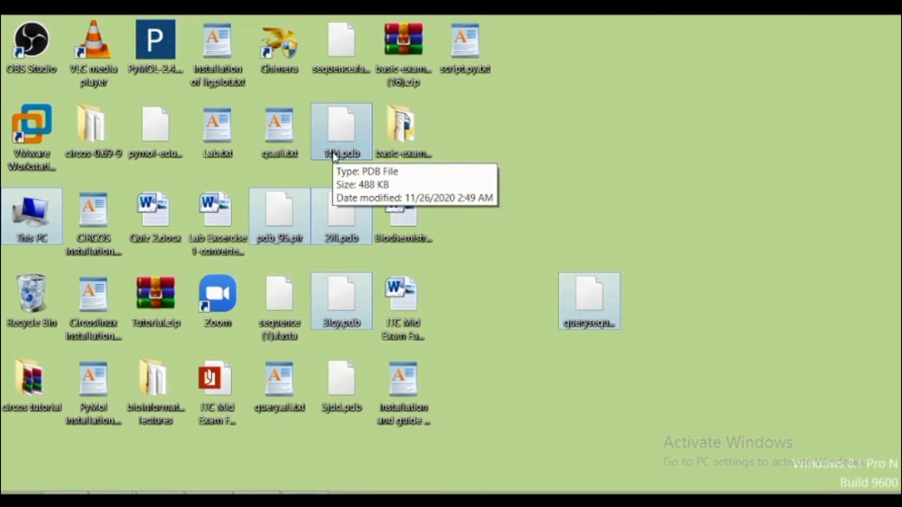
{"action": "left_click", "coordinate": [405, 41], "text": "ctrl"}
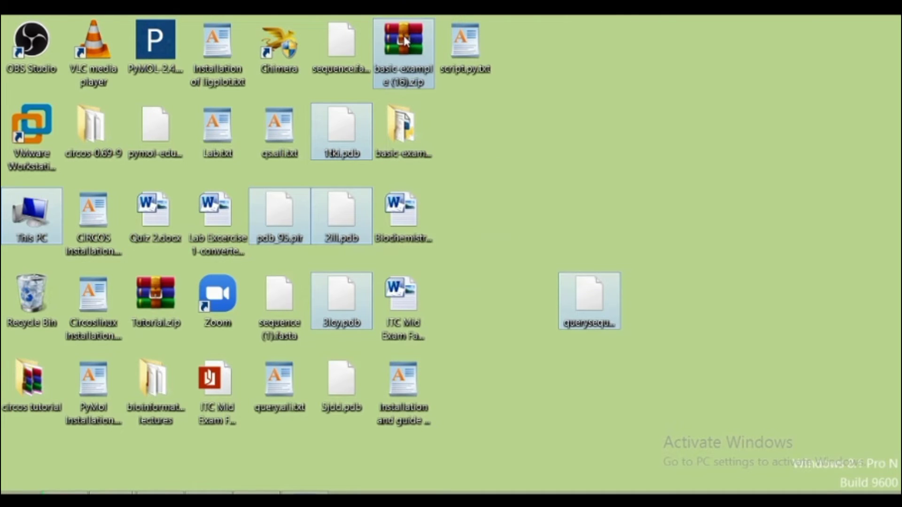
{"action": "right_click", "coordinate": [347, 227]}
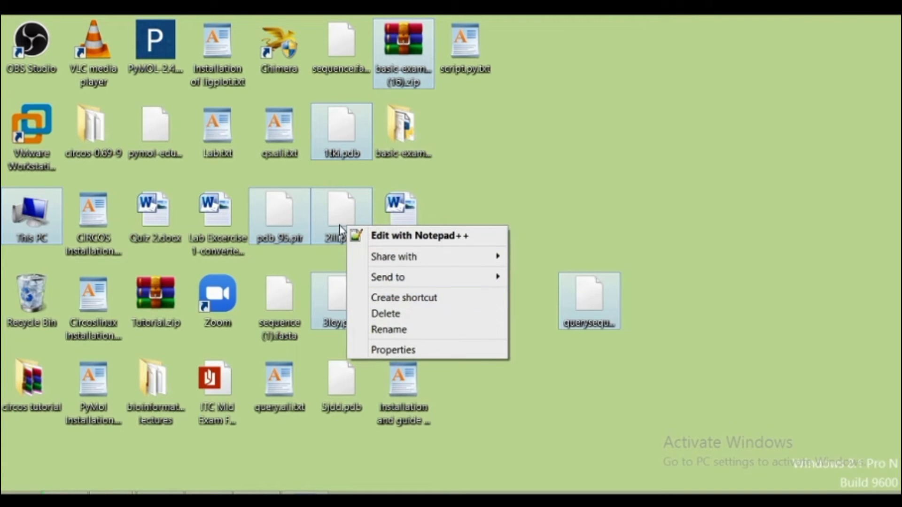
{"action": "right_click", "coordinate": [340, 228]}
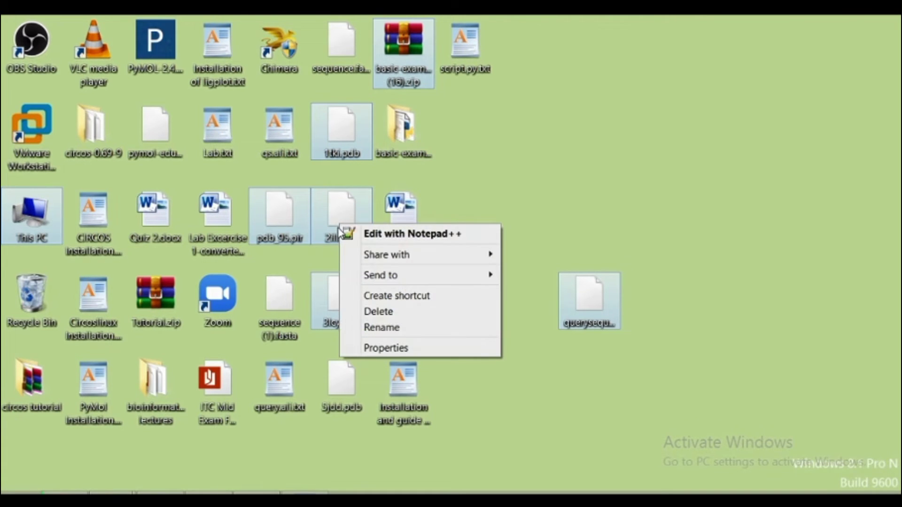
{"action": "mouse_move", "coordinate": [463, 277]}
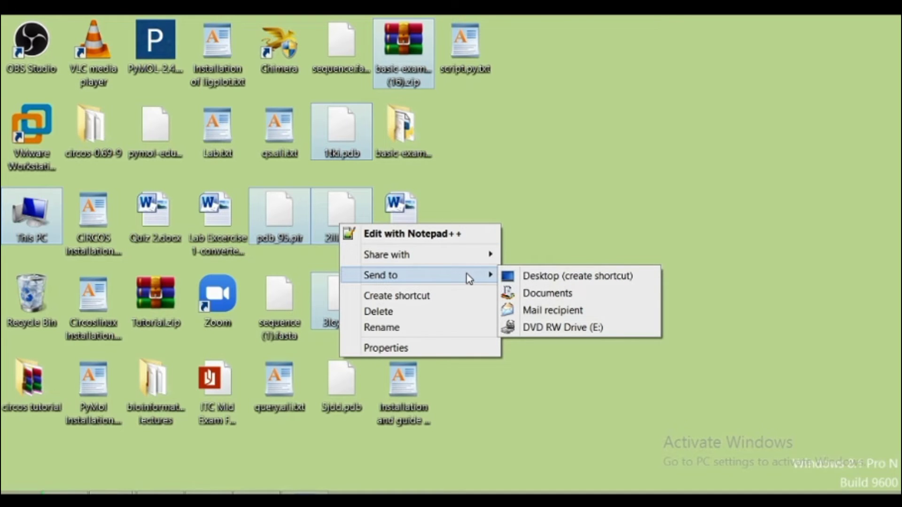
{"action": "left_click", "coordinate": [541, 406]}
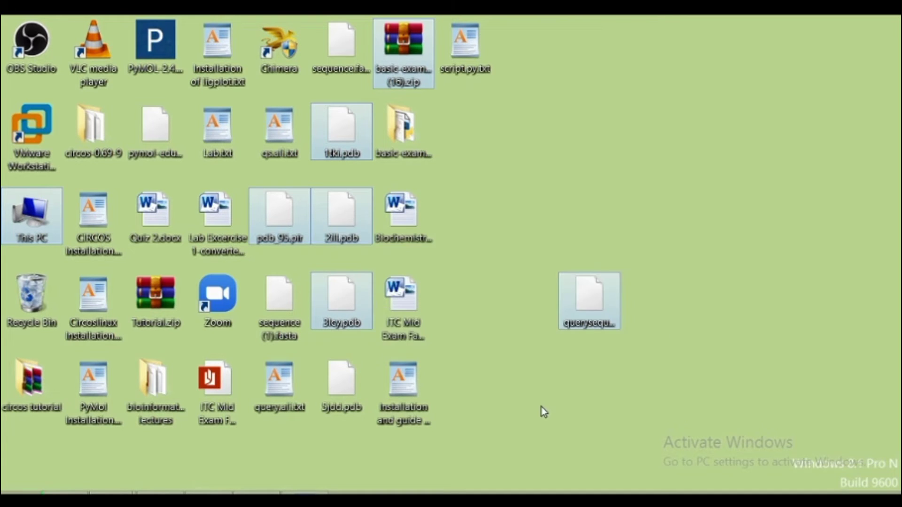
Copy querysequence.ALI from the desktop into the empty Modeller1 folder inside the Modeller bin folder.
{"action": "right_click", "coordinate": [581, 328]}
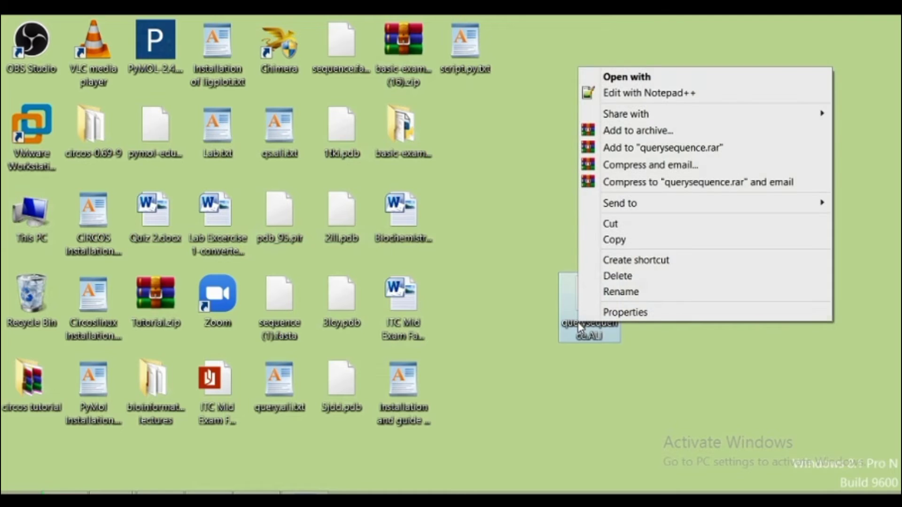
{"action": "left_click", "coordinate": [602, 245]}
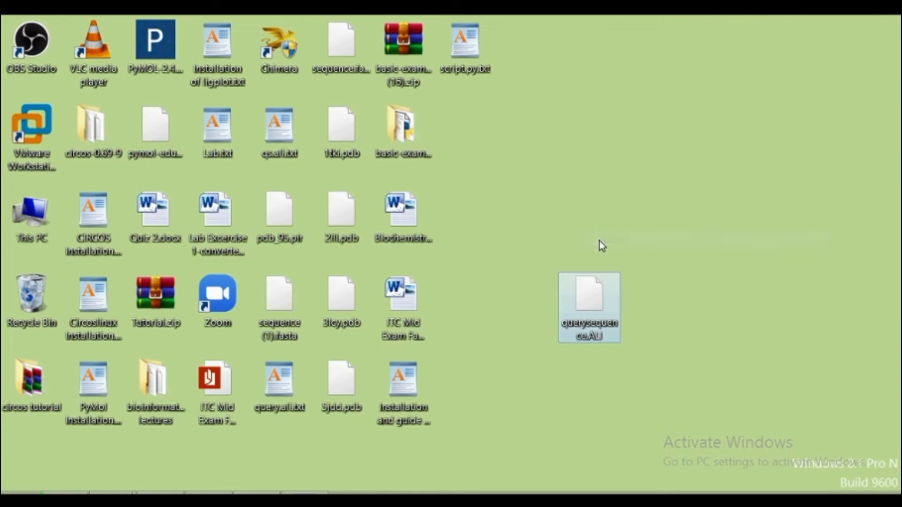
{"action": "left_click", "coordinate": [111, 493]}
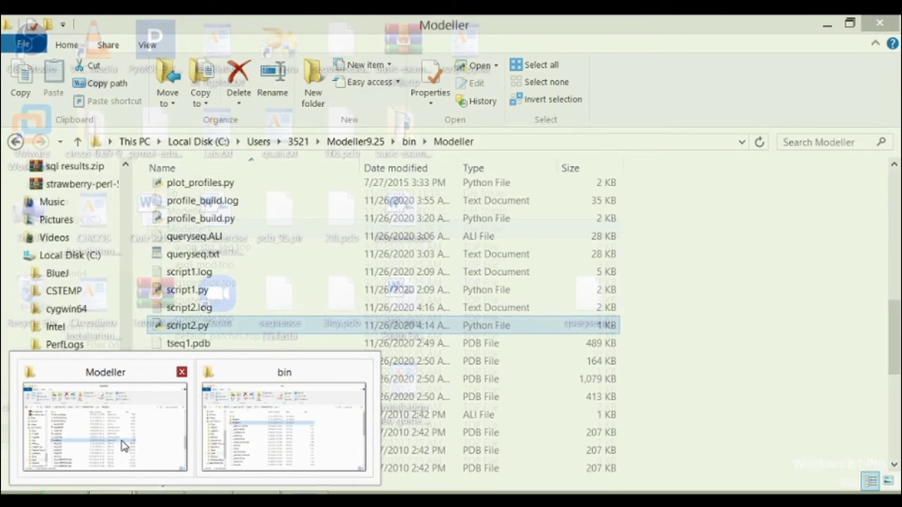
{"action": "left_click", "coordinate": [123, 446]}
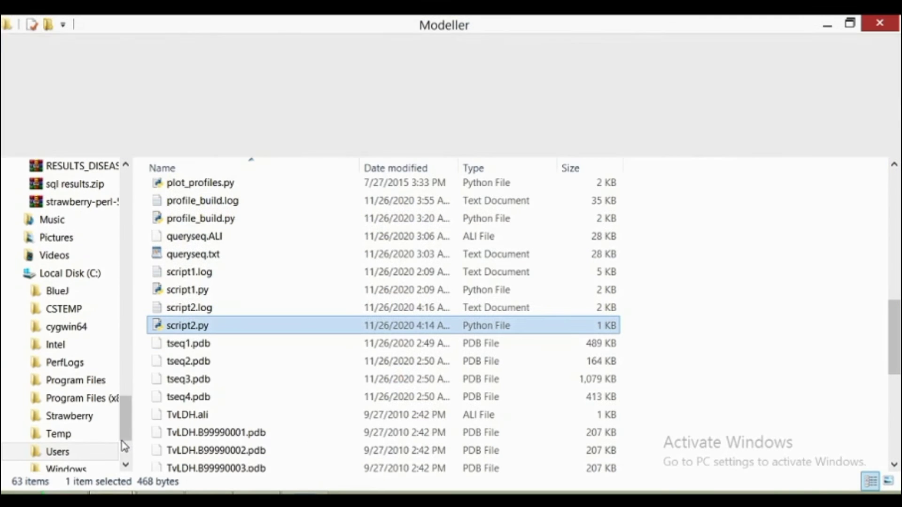
{"action": "left_click", "coordinate": [110, 493]}
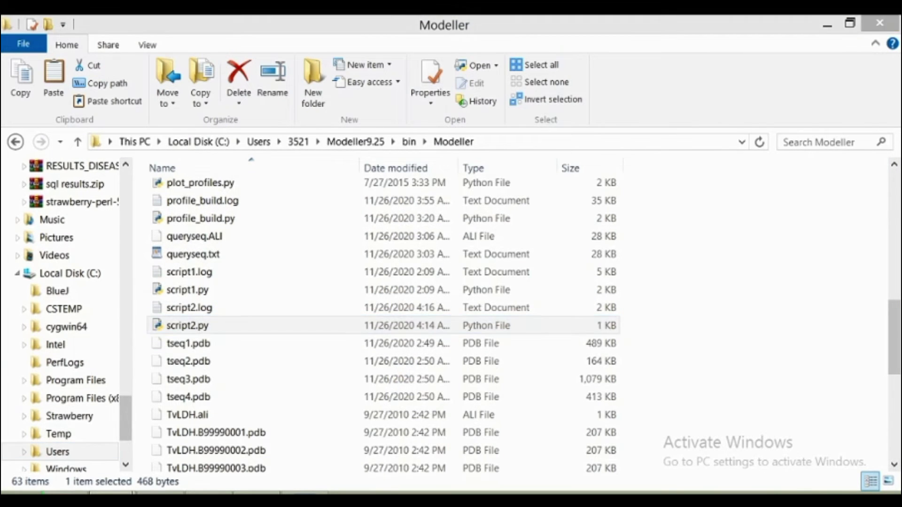
{"action": "left_click", "coordinate": [251, 440]}
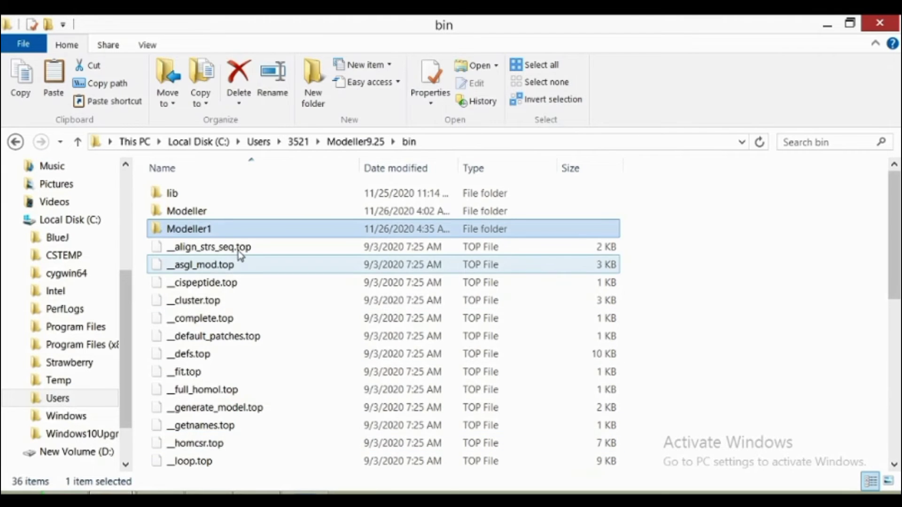
{"action": "double_click", "coordinate": [256, 230]}
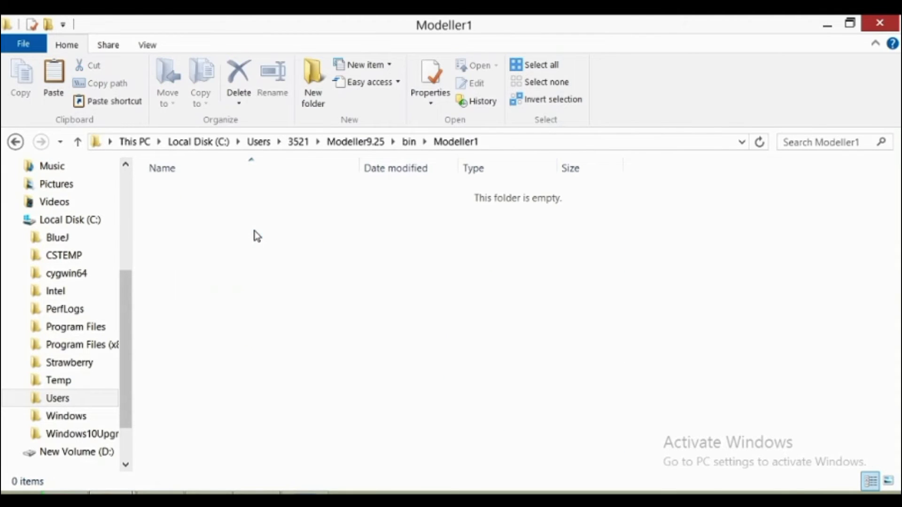
{"action": "right_click", "coordinate": [219, 230]}
{"action": "left_click", "coordinate": [255, 329]}
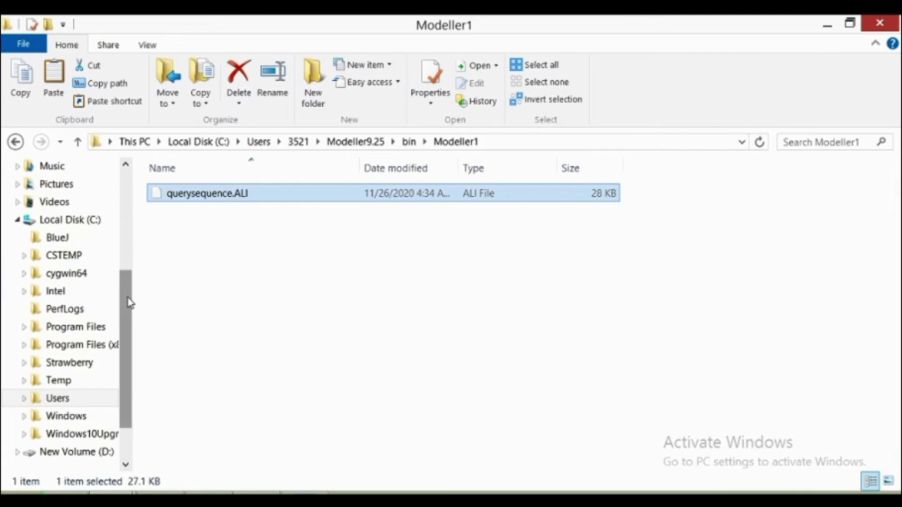
Close the old Modeller folder window and copy 1tki.pdb, 2ill.pdb, 3lcy.pdb, 5jdd.pdb, pdb_95.pir and querysequence.ALI from the desktop.
{"action": "left_click", "coordinate": [826, 25]}
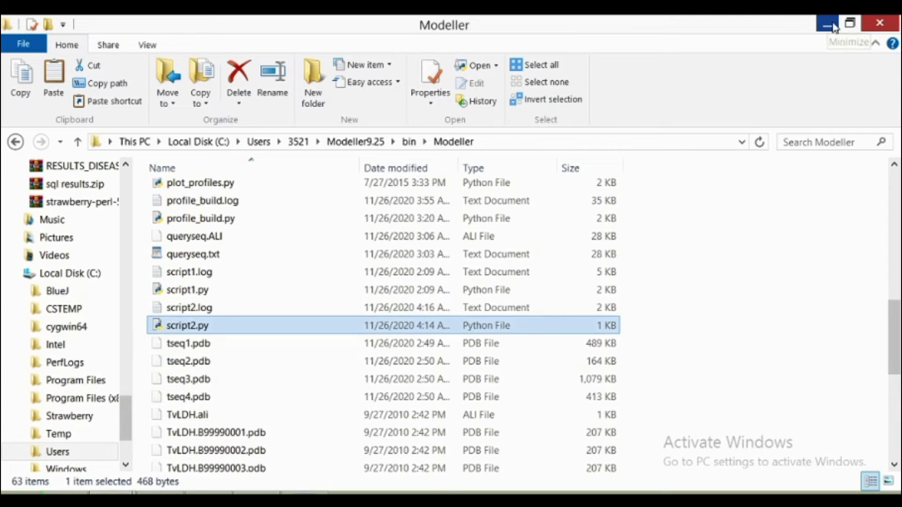
{"action": "left_click", "coordinate": [883, 27]}
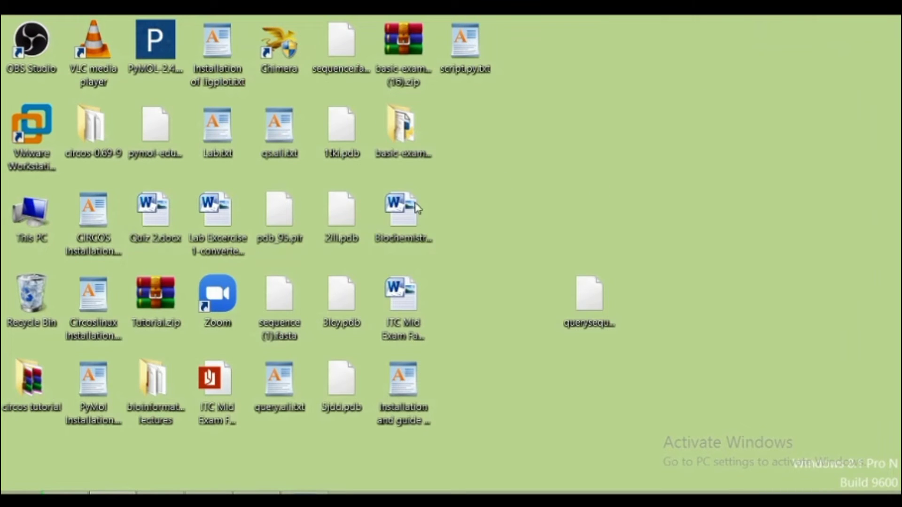
{"action": "left_click", "coordinate": [341, 159], "text": "ctrl"}
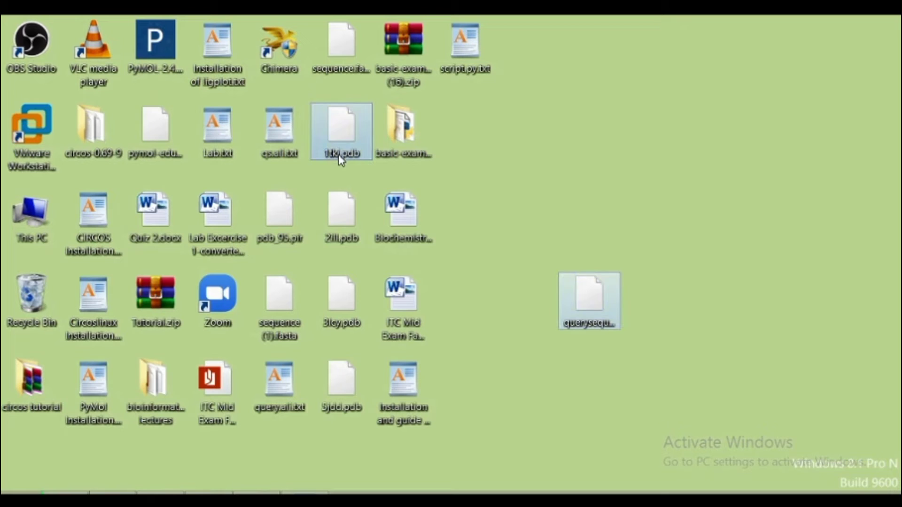
{"action": "left_click", "coordinate": [294, 225], "text": "ctrl"}
{"action": "left_click", "coordinate": [334, 225], "text": "ctrl"}
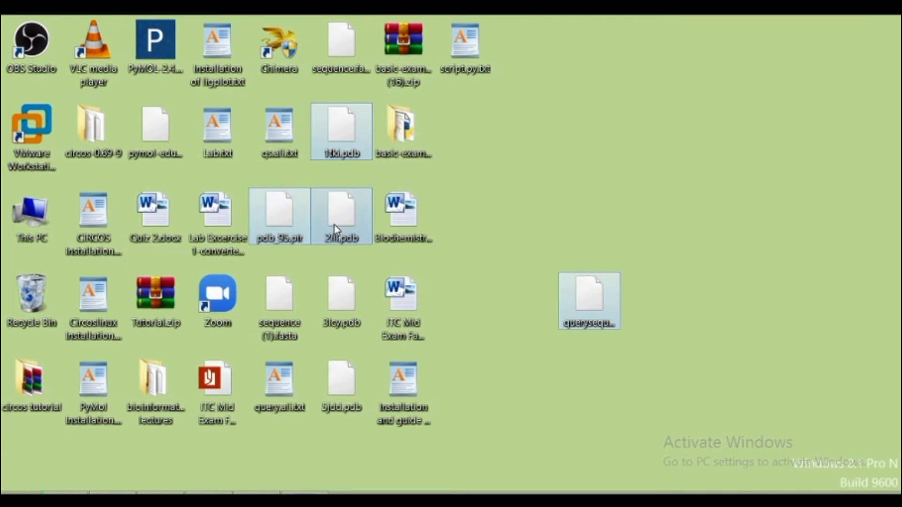
{"action": "left_click", "coordinate": [335, 322], "text": "ctrl"}
{"action": "left_click", "coordinate": [345, 391], "text": "ctrl"}
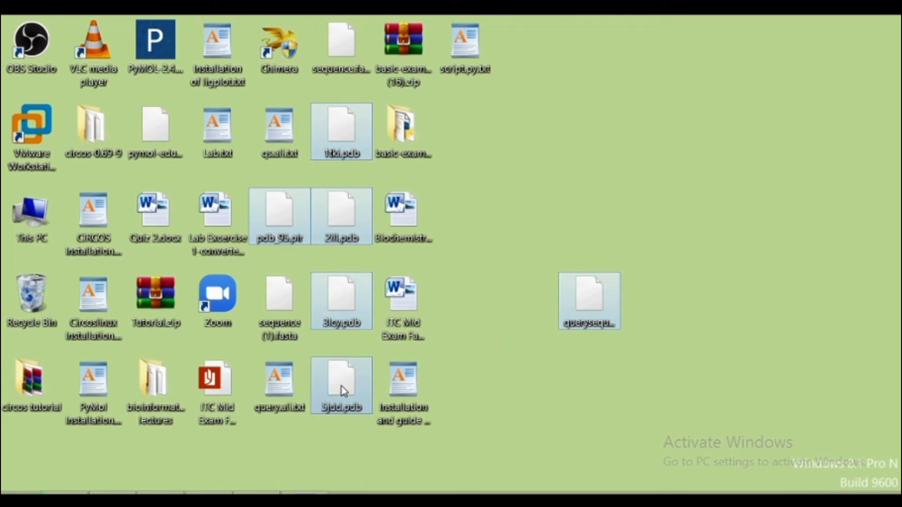
{"action": "right_click", "coordinate": [342, 390]}
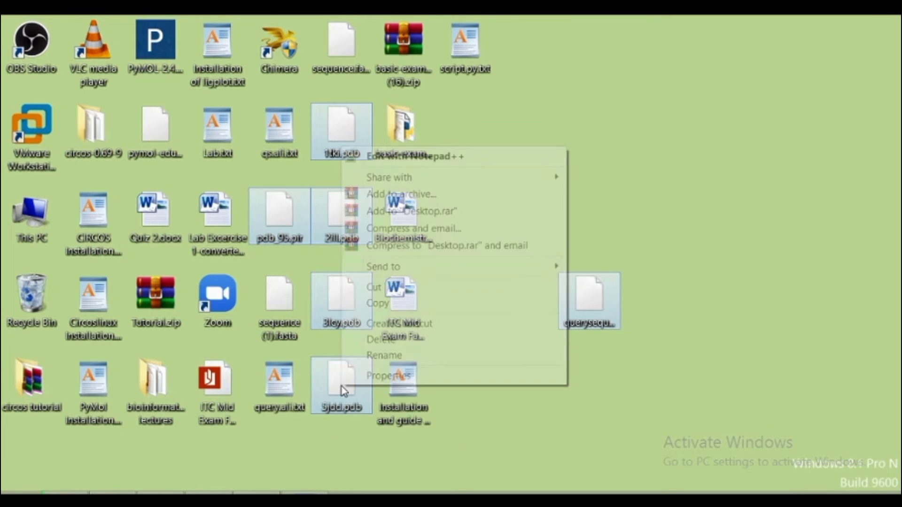
{"action": "left_click", "coordinate": [375, 303]}
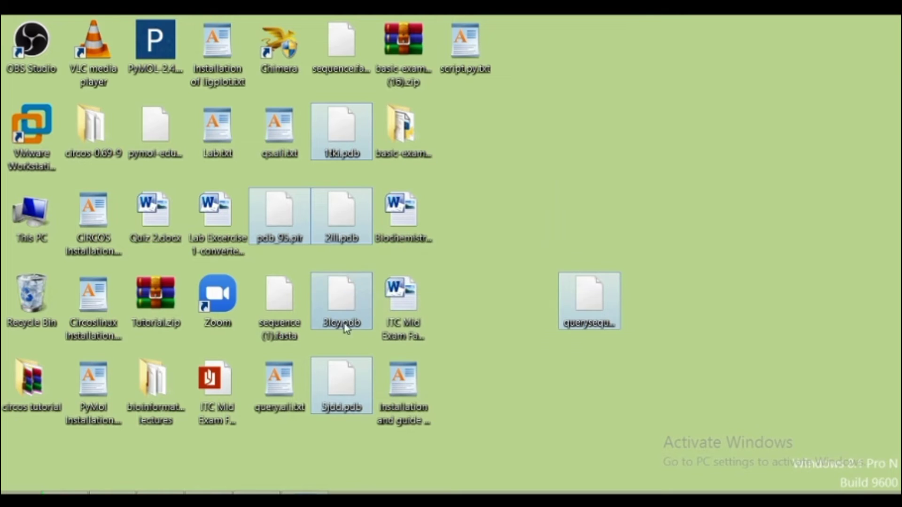
Paste the copied desktop files into the Modeller1 folder, skipping the duplicate querysequence.ALI.
{"action": "left_click", "coordinate": [113, 493]}
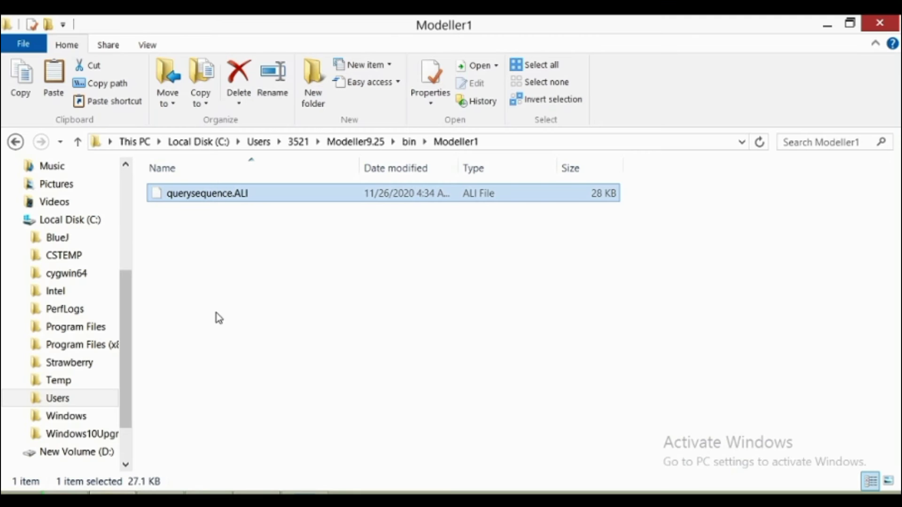
{"action": "right_click", "coordinate": [202, 301]}
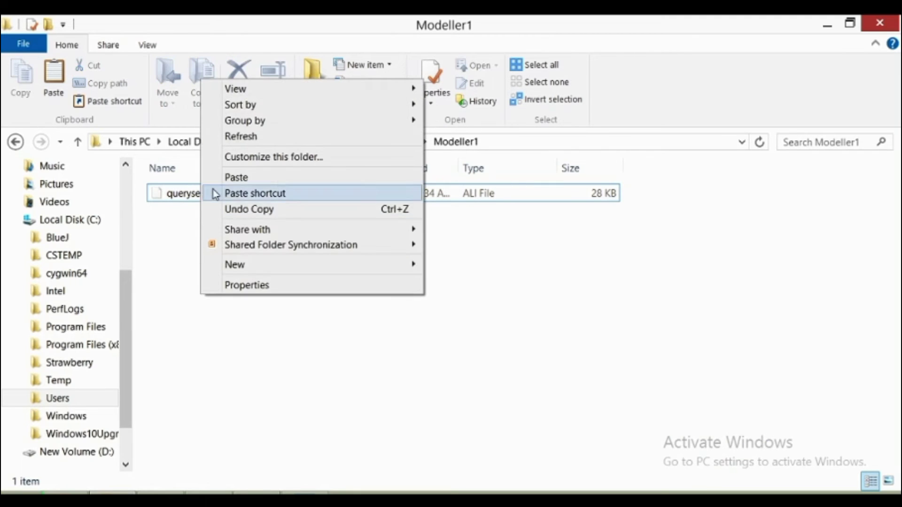
{"action": "left_click", "coordinate": [227, 178]}
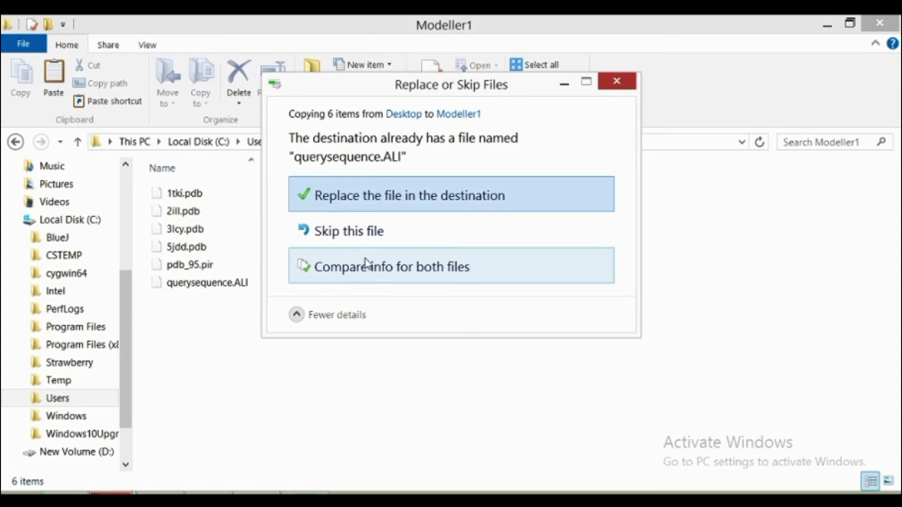
{"action": "left_click", "coordinate": [371, 244]}
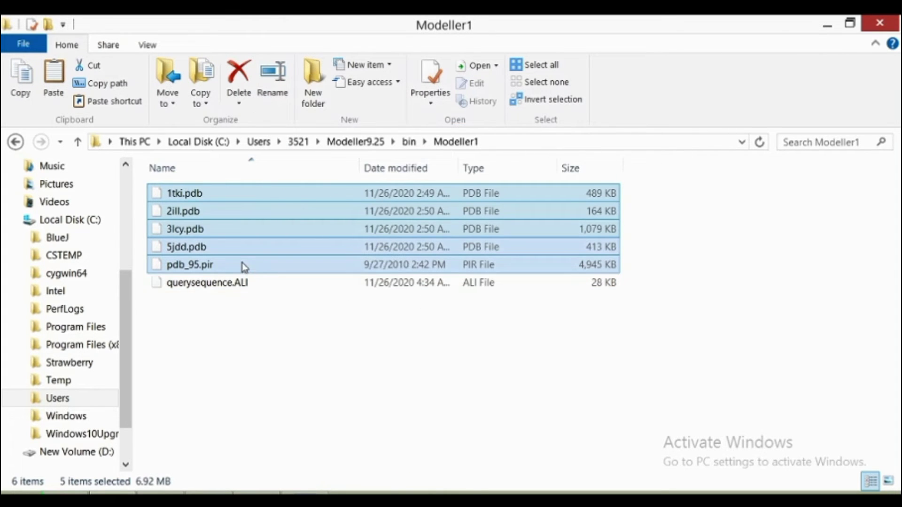
{"action": "left_click", "coordinate": [229, 270]}
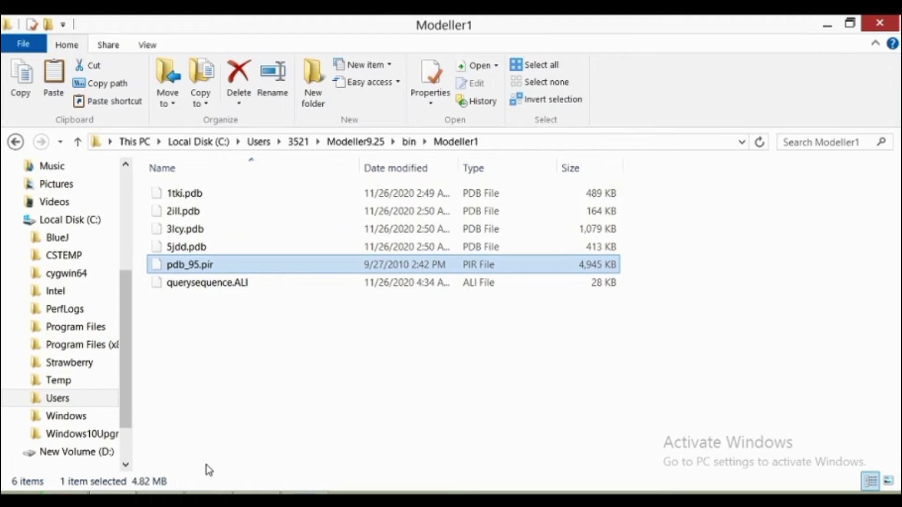
Search the computer for "Mod" and launch the Modeller command console.
{"action": "left_click", "coordinate": [19, 493]}
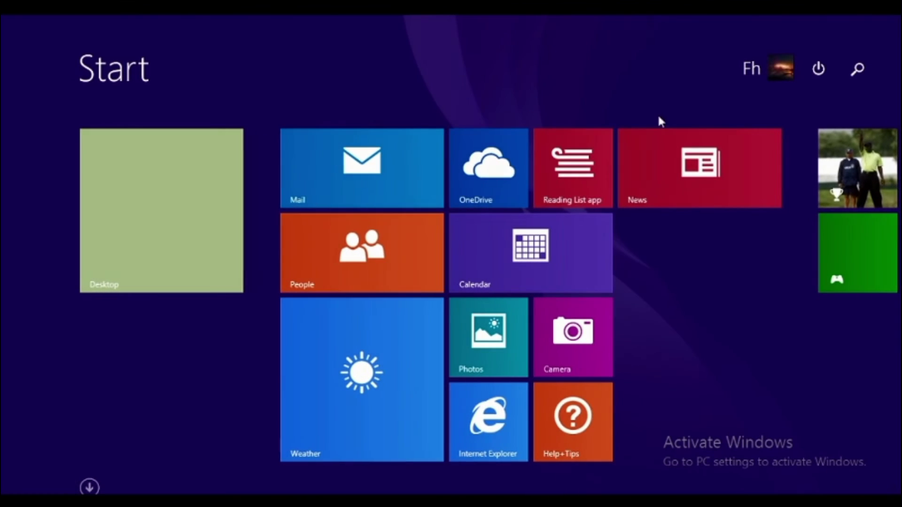
{"action": "left_click", "coordinate": [859, 70]}
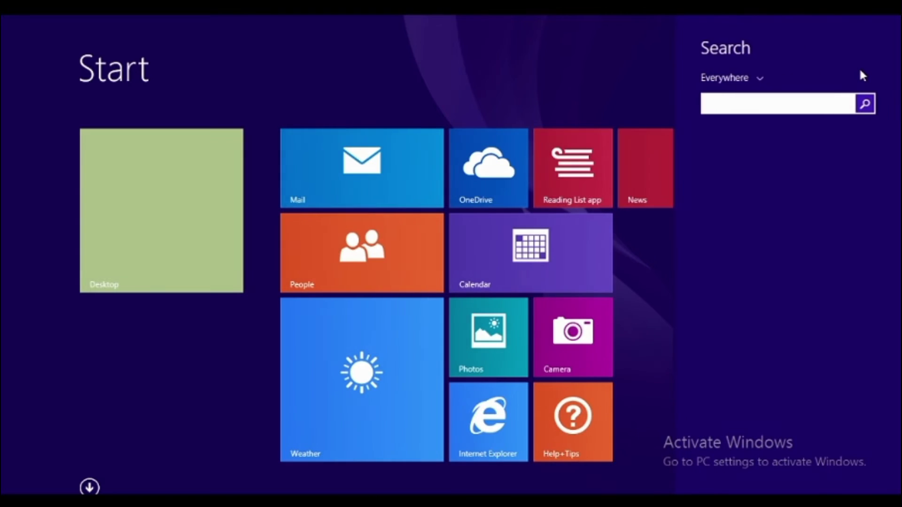
{"action": "type", "text": "M"}
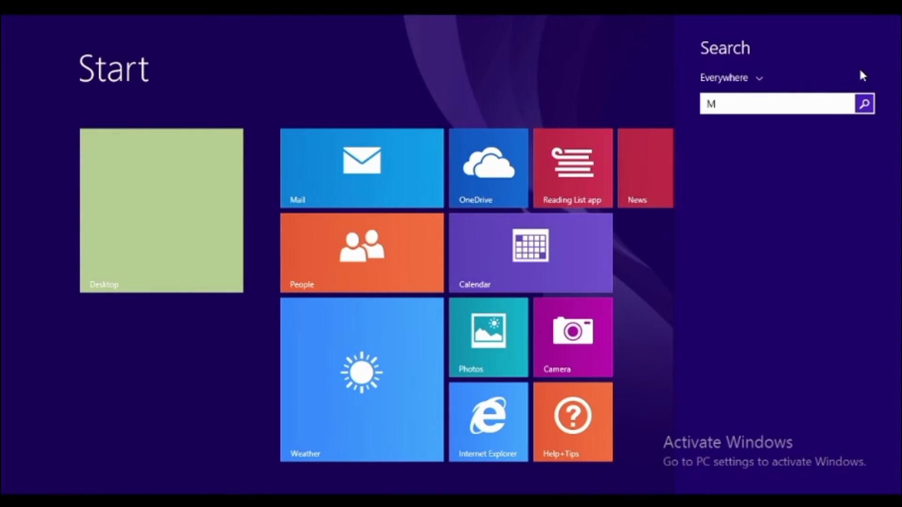
{"action": "type", "text": "od"}
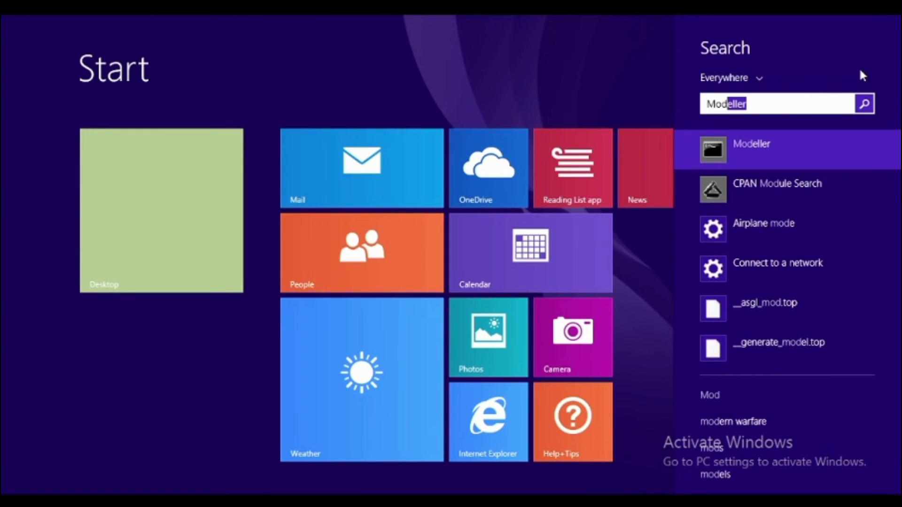
{"action": "left_click", "coordinate": [723, 144]}
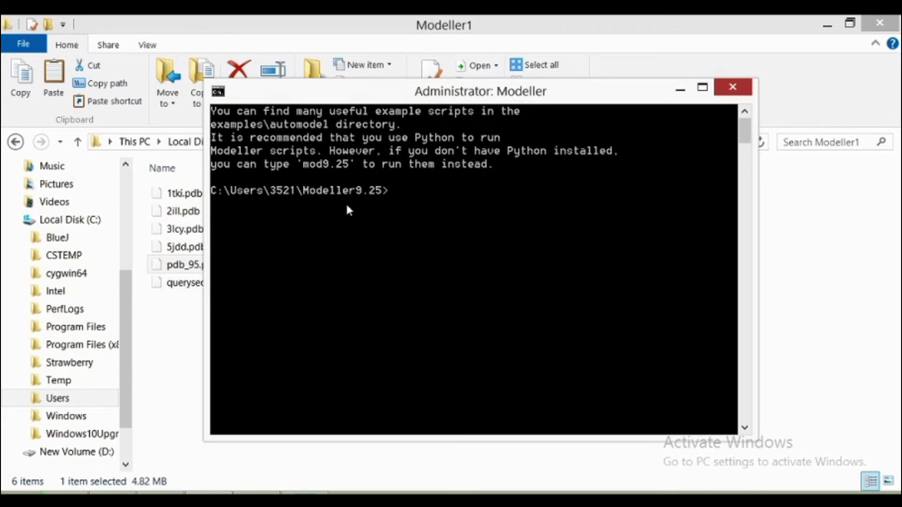
Change the console's working directory to bin and then to its Modeller1 folder.
{"action": "type", "text": "cd bin"}
{"action": "key", "text": "Return"}
{"action": "type", "text": "cd"}
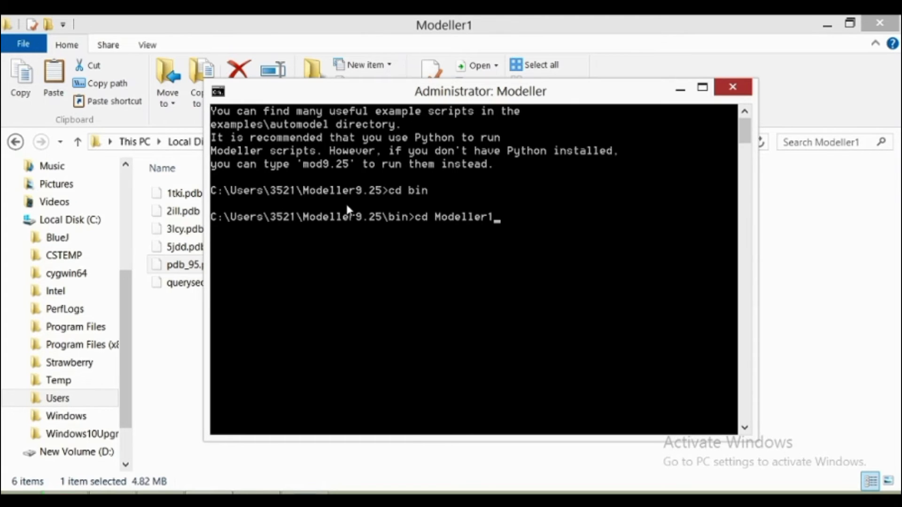
{"action": "key", "text": "Return"}
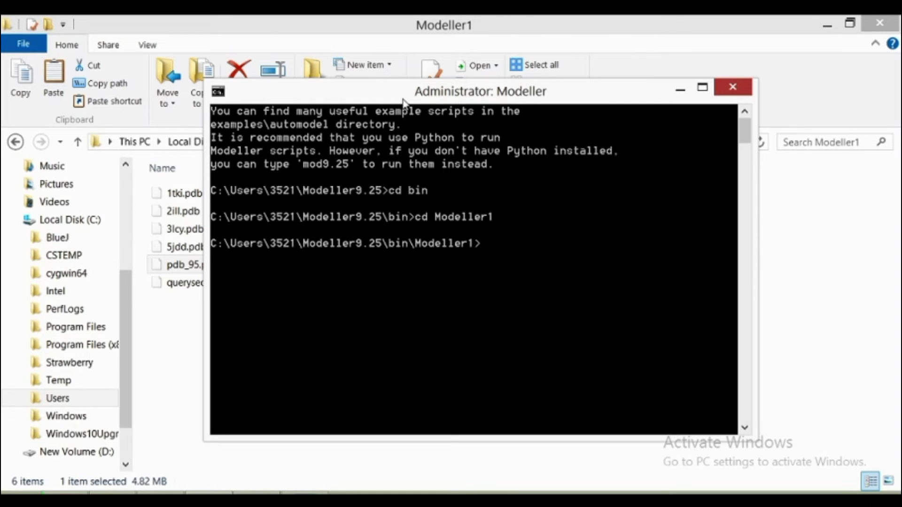
{"action": "left_click_drag", "start_coordinate": [397, 107], "coordinate": [412, 91]}
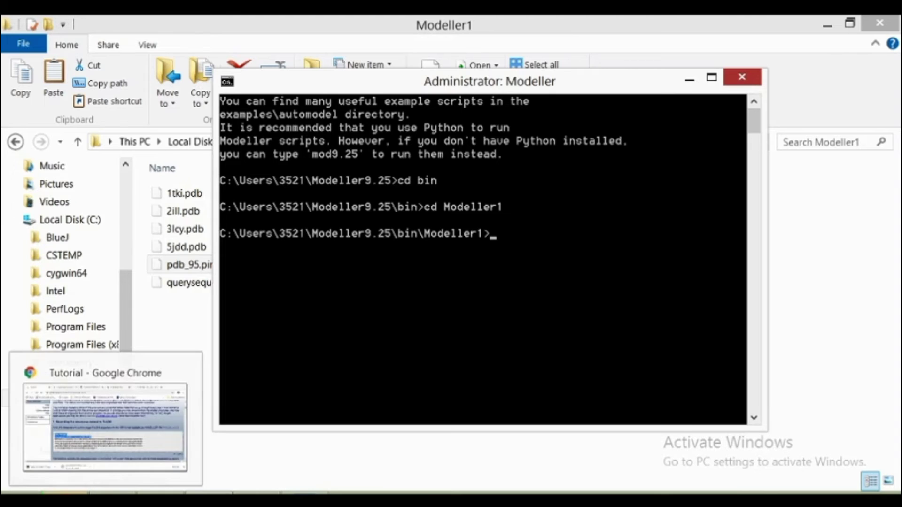
Consult the profile-building script in the Modeller tutorial in Chrome, and copy build_profile.py from the Modeller folder inside bin.
{"action": "left_click", "coordinate": [106, 499]}
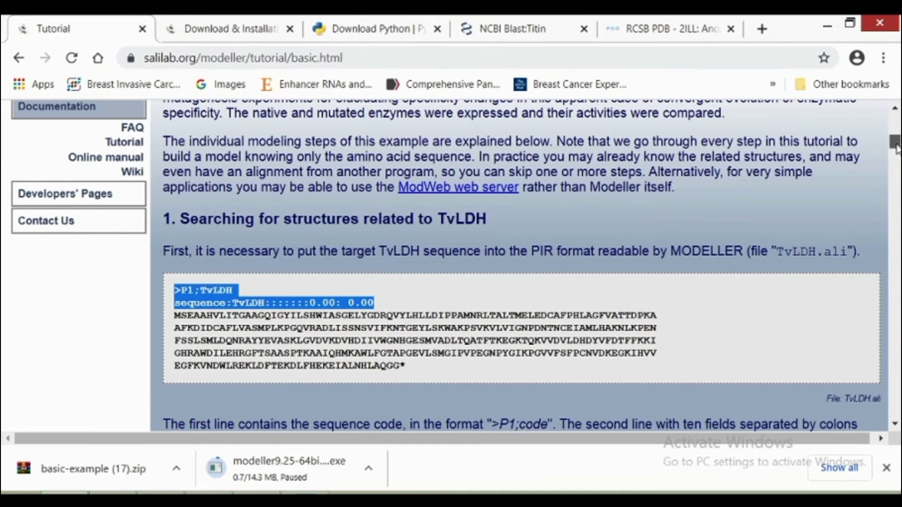
{"action": "left_click_drag", "start_coordinate": [895, 146], "coordinate": [888, 180]}
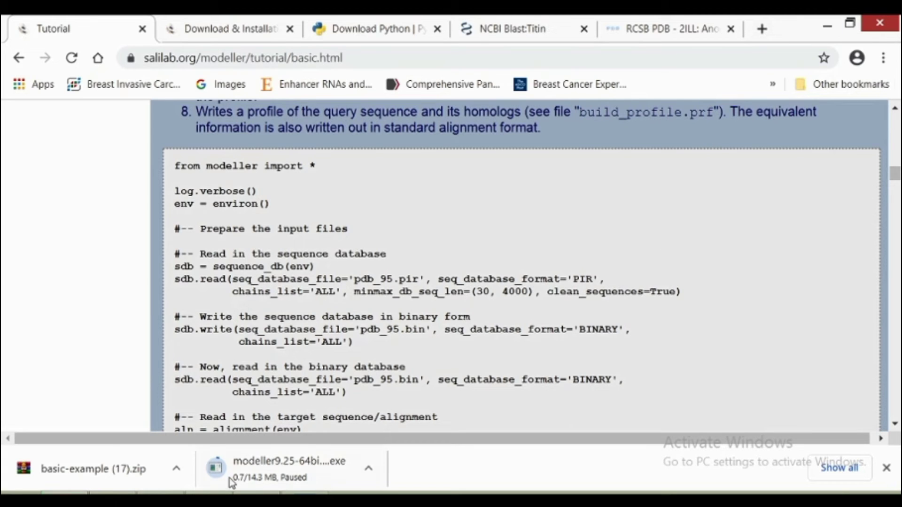
{"action": "key", "text": "alt+Tab"}
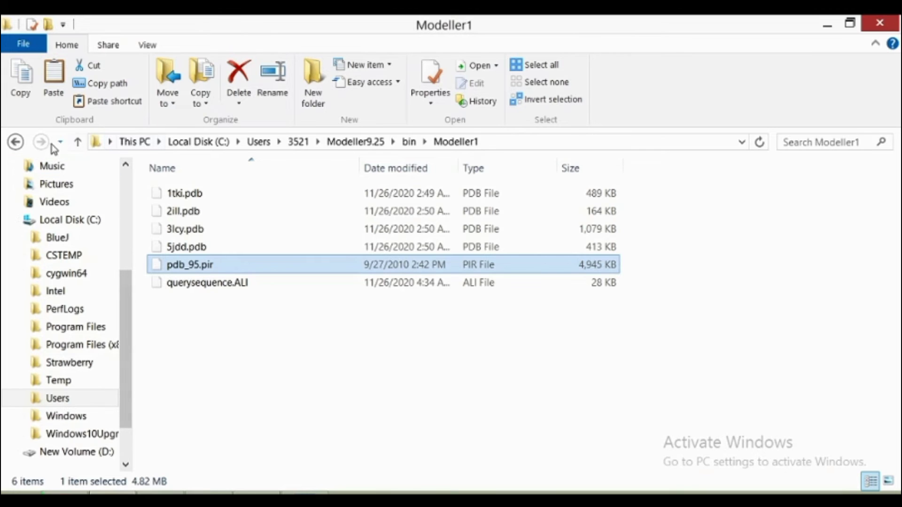
{"action": "left_click", "coordinate": [14, 145]}
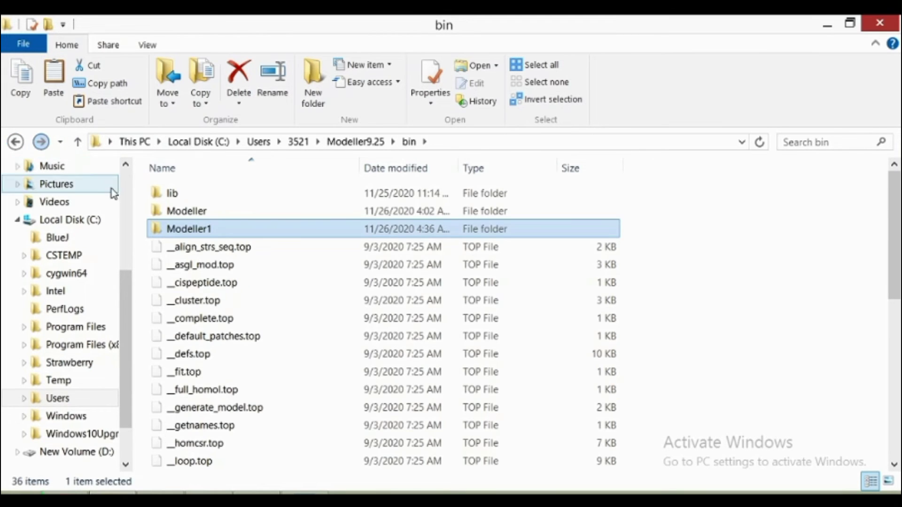
{"action": "double_click", "coordinate": [168, 216]}
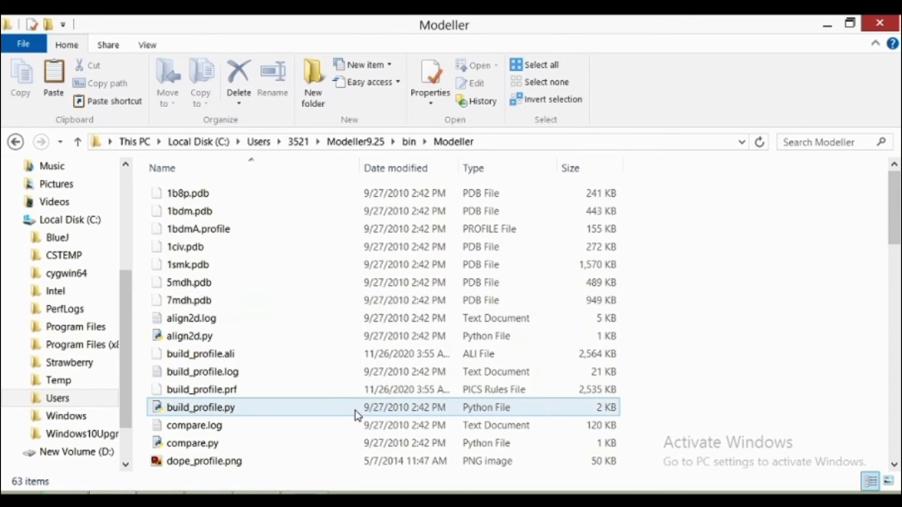
{"action": "right_click", "coordinate": [310, 414]}
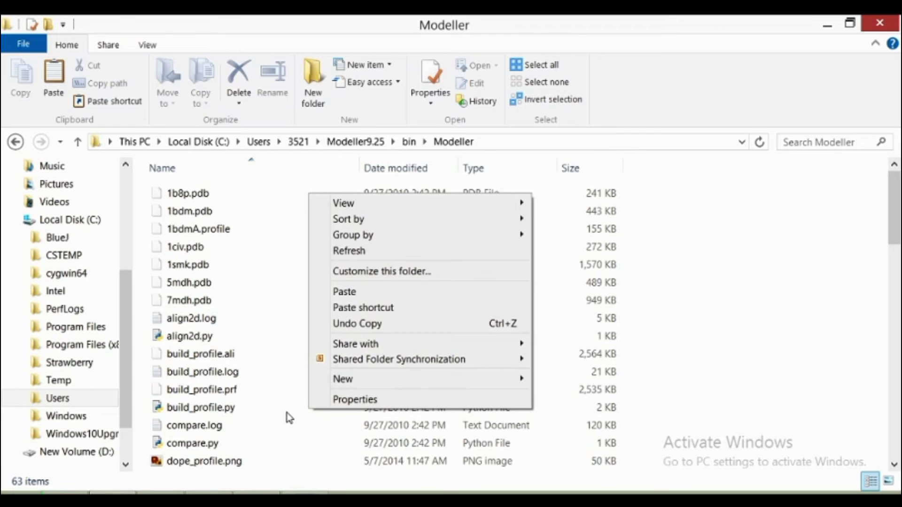
{"action": "left_click", "coordinate": [288, 416]}
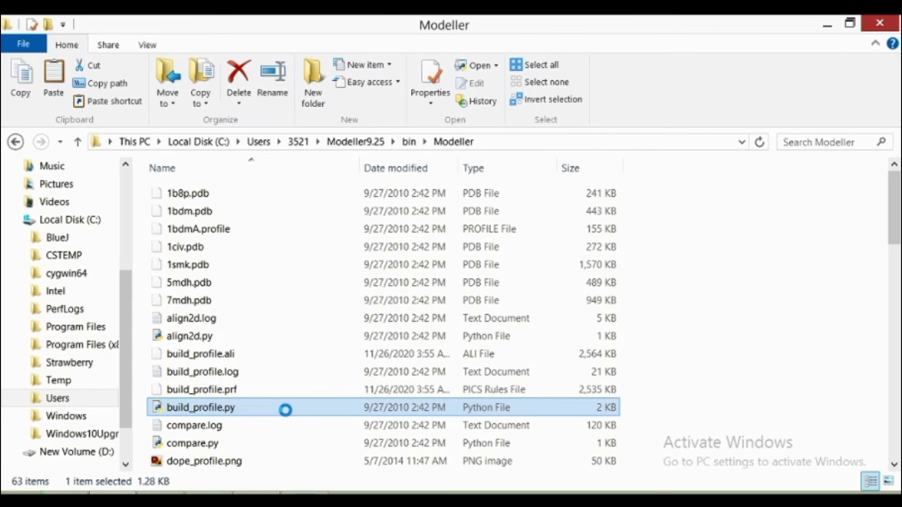
{"action": "right_click", "coordinate": [285, 408]}
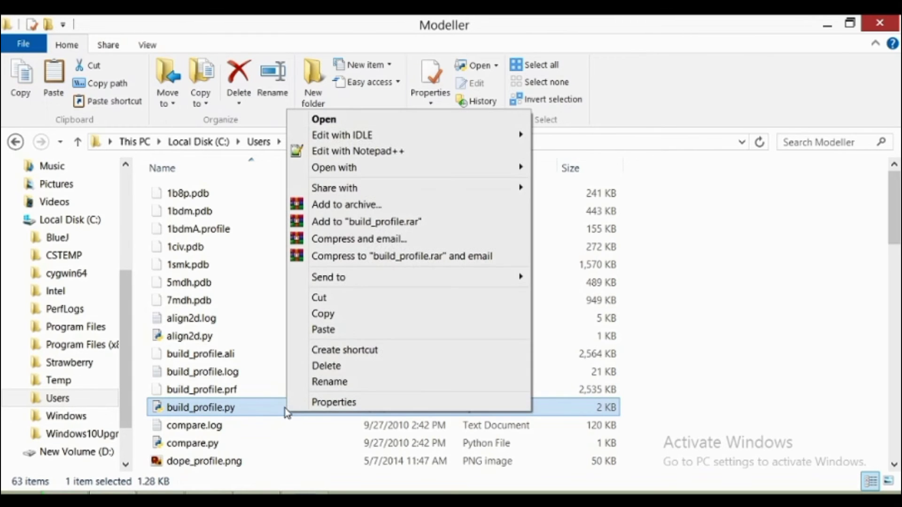
{"action": "left_click", "coordinate": [320, 315]}
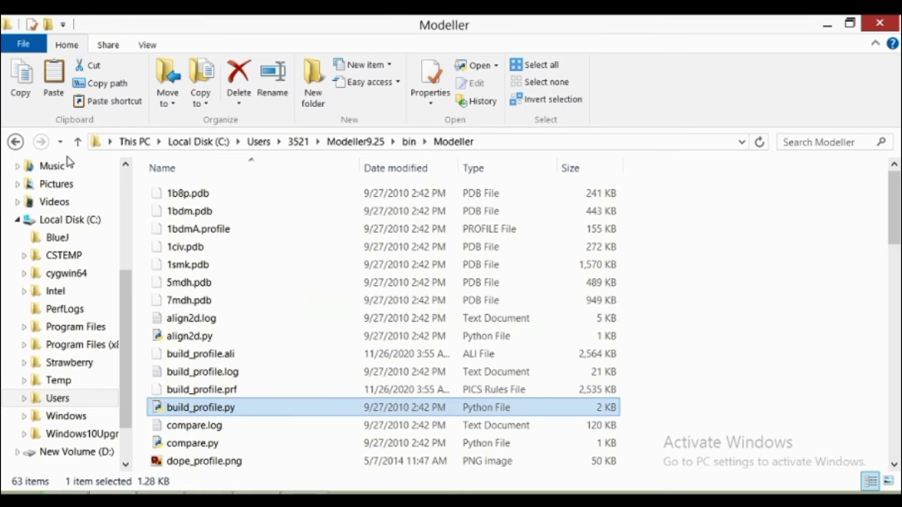
Paste the copied build_profile.py into the Modeller1 folder inside bin.
{"action": "left_click", "coordinate": [16, 141]}
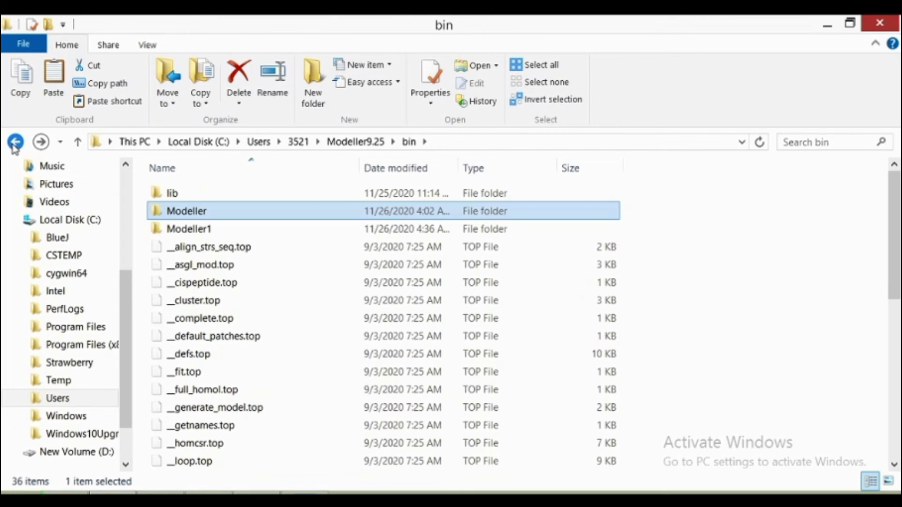
{"action": "double_click", "coordinate": [196, 229]}
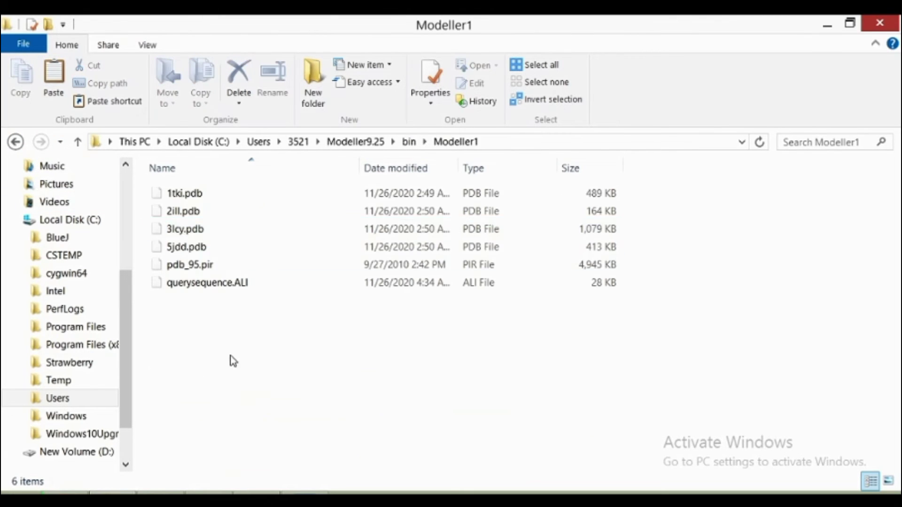
{"action": "right_click", "coordinate": [234, 362]}
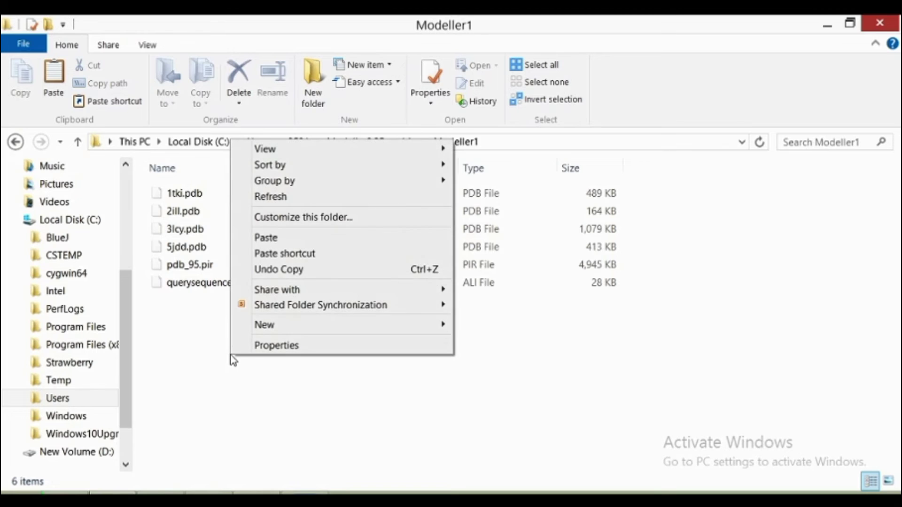
{"action": "left_click", "coordinate": [275, 241]}
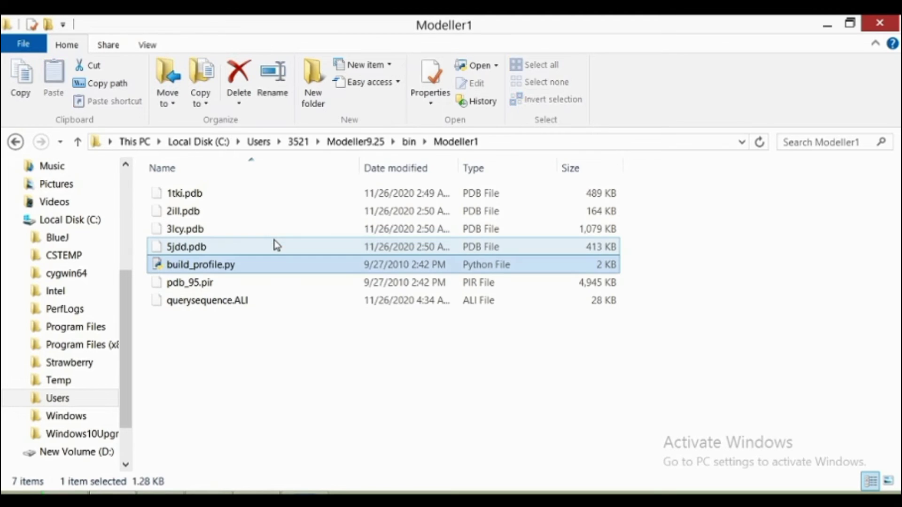
Open the Modeller1 copy of build_profile.py in IDLE 3.9 (64-bit) and look through the script.
{"action": "right_click", "coordinate": [227, 271]}
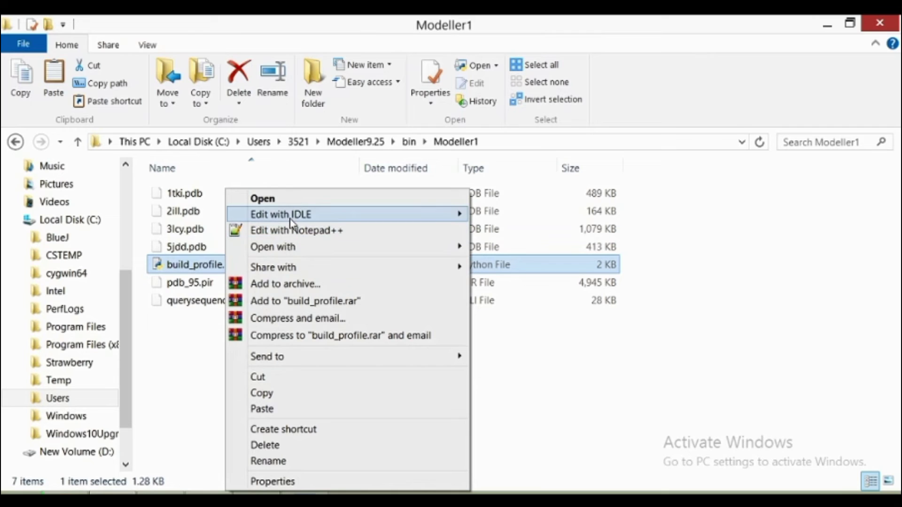
{"action": "mouse_move", "coordinate": [292, 219]}
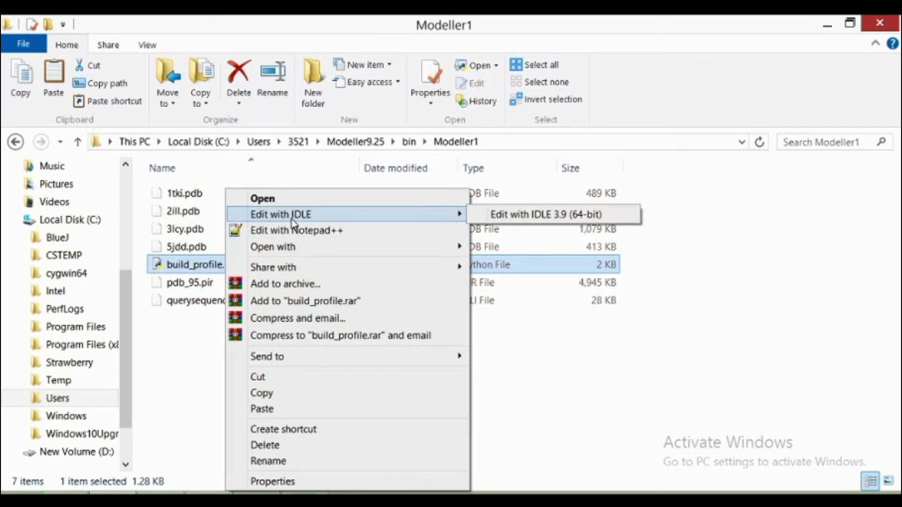
{"action": "left_click", "coordinate": [499, 214]}
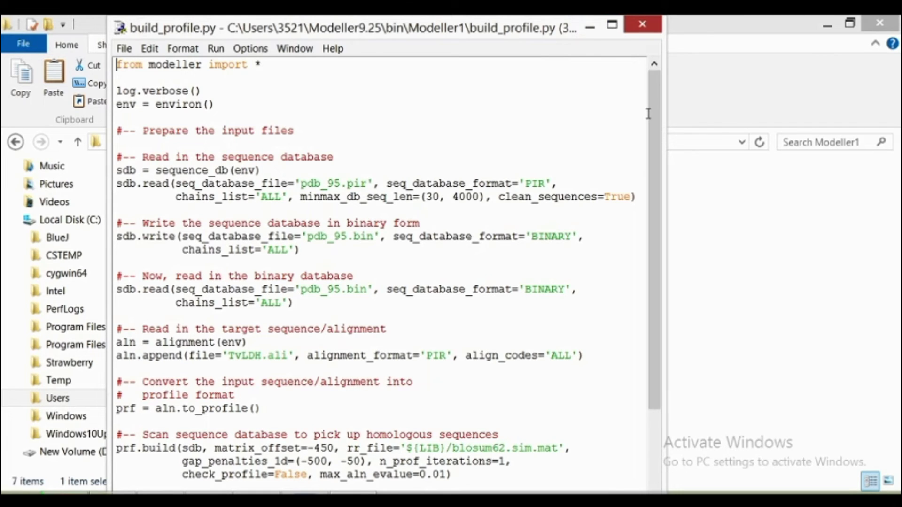
{"action": "triple_click", "coordinate": [646, 128]}
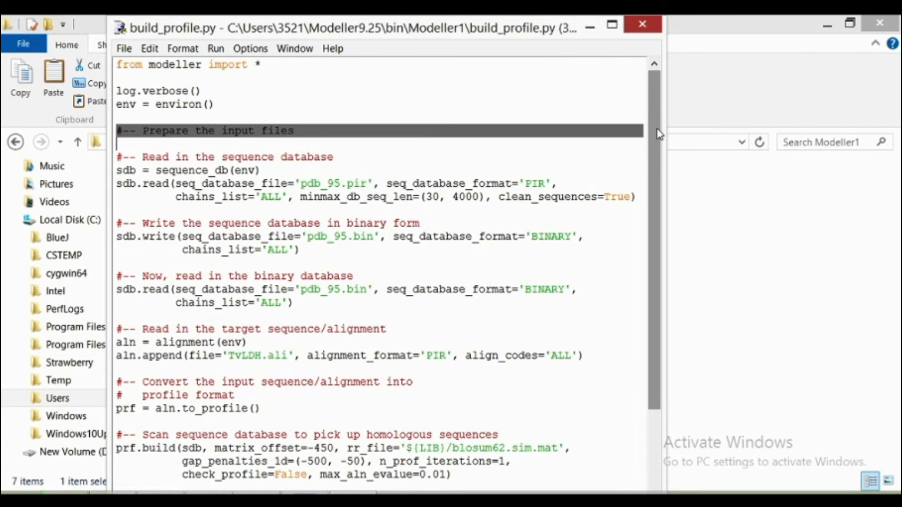
{"action": "left_click_drag", "start_coordinate": [658, 134], "coordinate": [642, 247]}
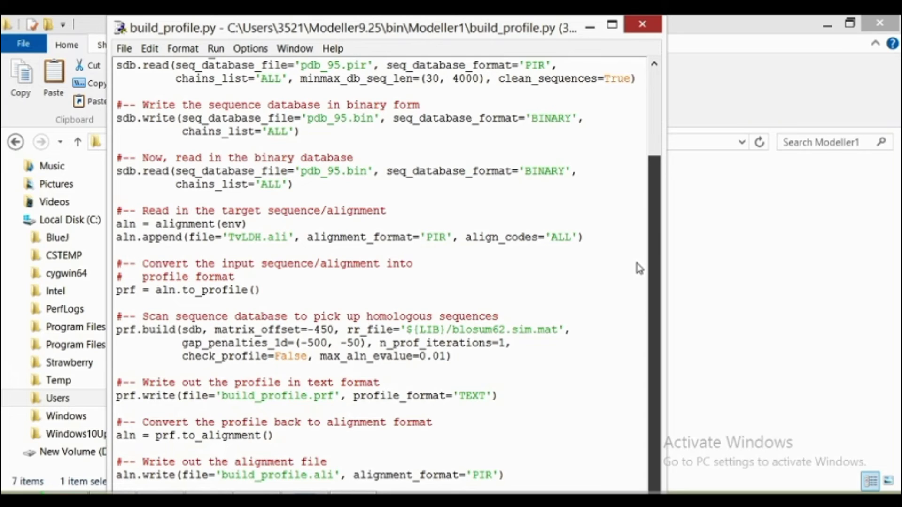
{"action": "left_click_drag", "start_coordinate": [640, 268], "coordinate": [638, 263]}
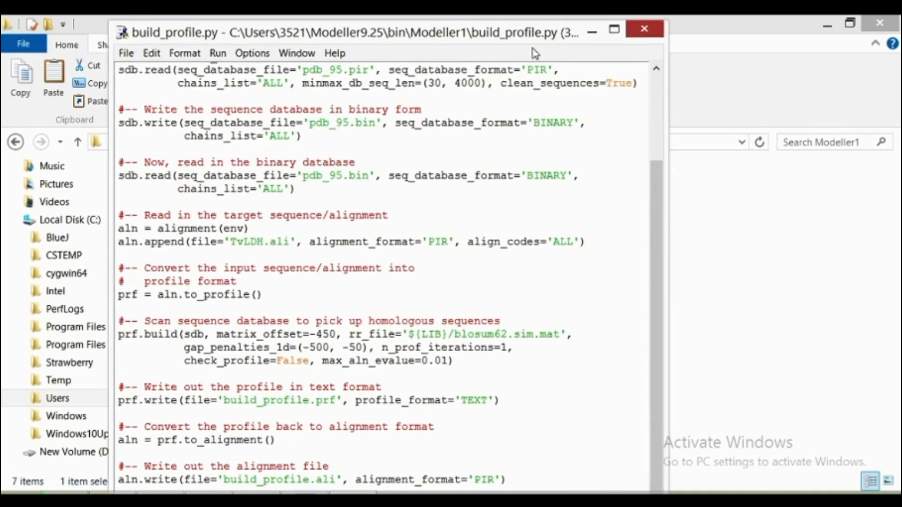
{"action": "left_click_drag", "start_coordinate": [522, 33], "coordinate": [614, 69]}
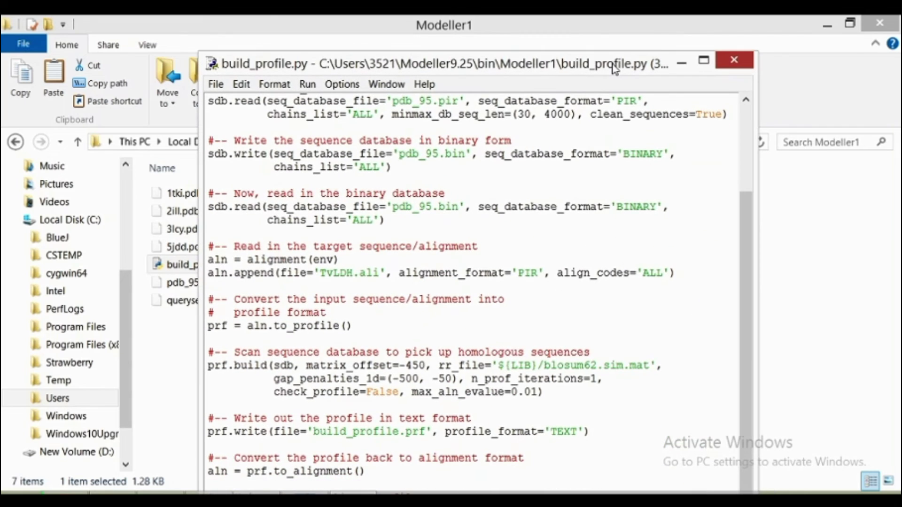
Set the alignment file in the aln.append line to querysequence.ali, then save and close build_profile.py.
{"action": "left_click", "coordinate": [353, 272]}
{"action": "key", "text": "BackSpace"}
{"action": "key", "text": "BackSpace"}
{"action": "key", "text": "BackSpace"}
{"action": "key", "text": "BackSpace"}
{"action": "key", "text": "BackSpace"}
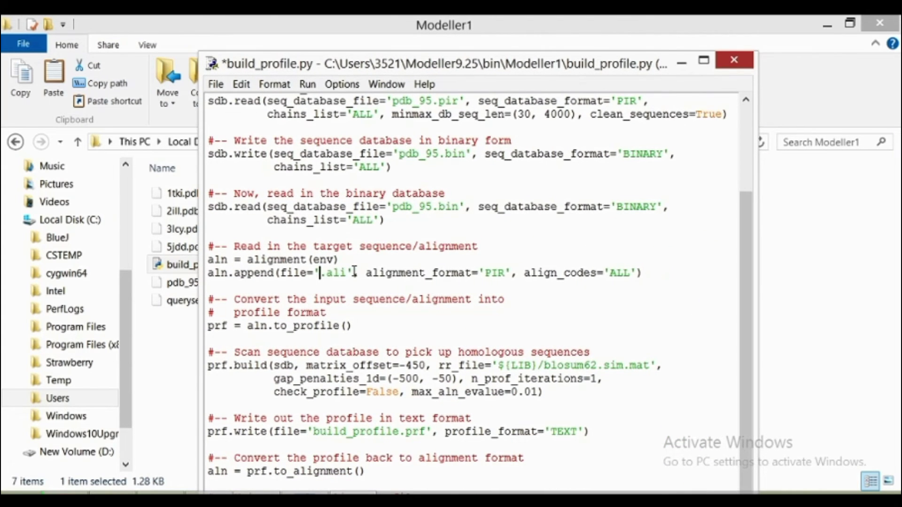
{"action": "type", "text": "query"}
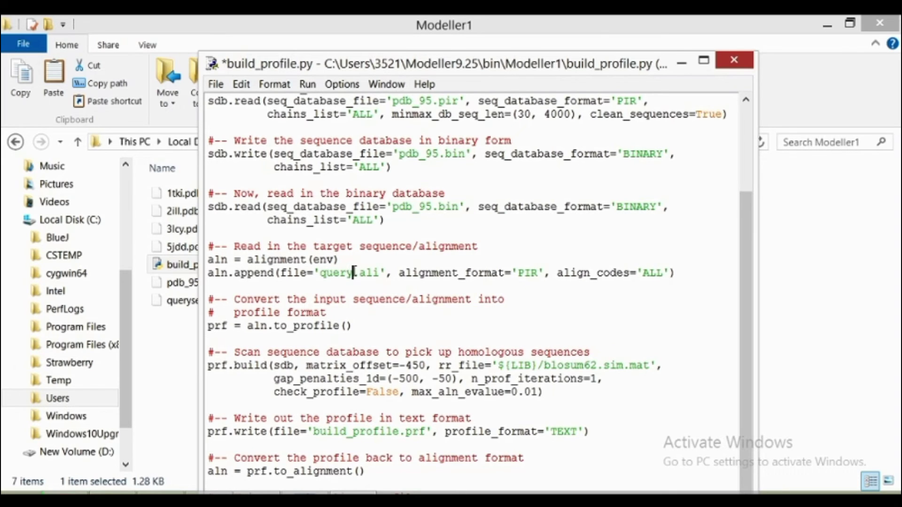
{"action": "type", "text": "sequen"}
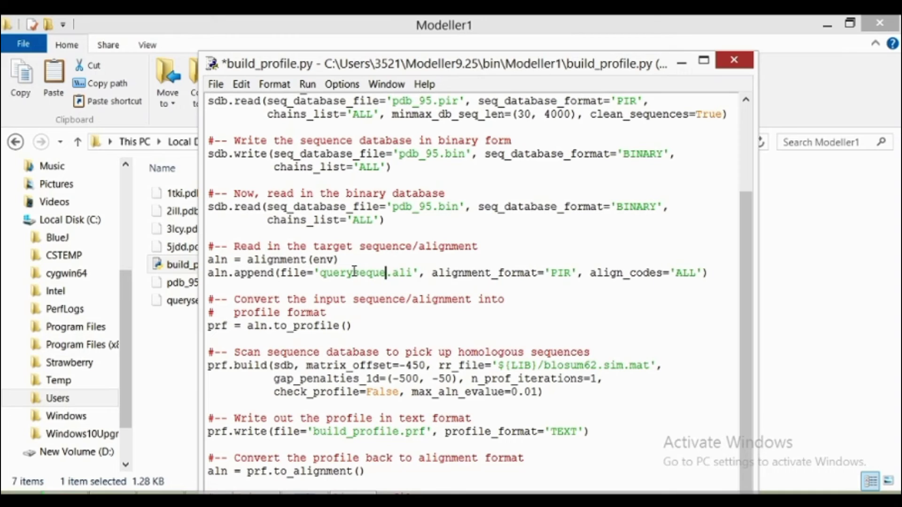
{"action": "type", "text": "ce"}
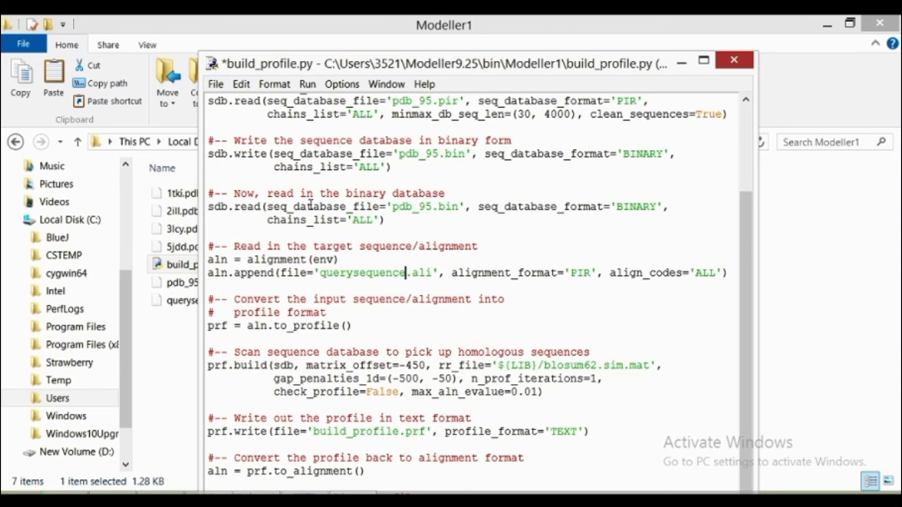
{"action": "key", "text": "ctrl+s"}
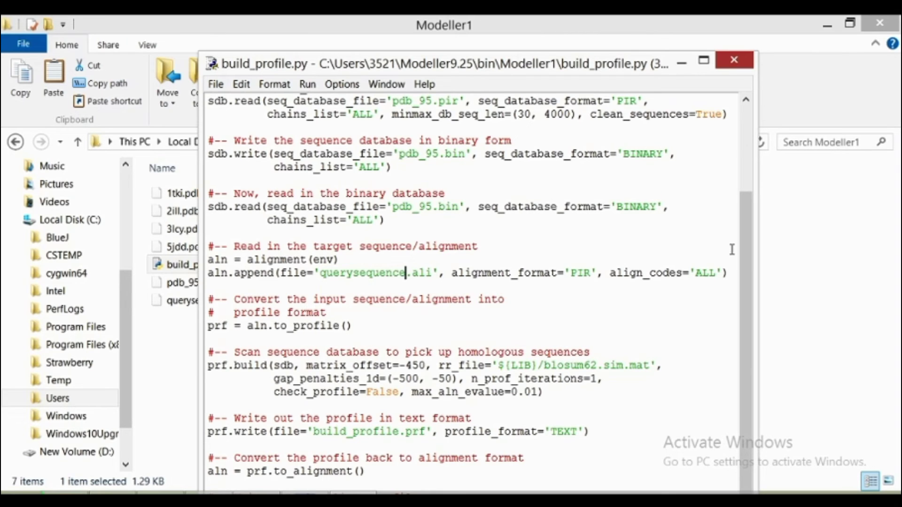
{"action": "scroll", "coordinate": [733, 215], "scroll_direction": "up", "scroll_amount": 2}
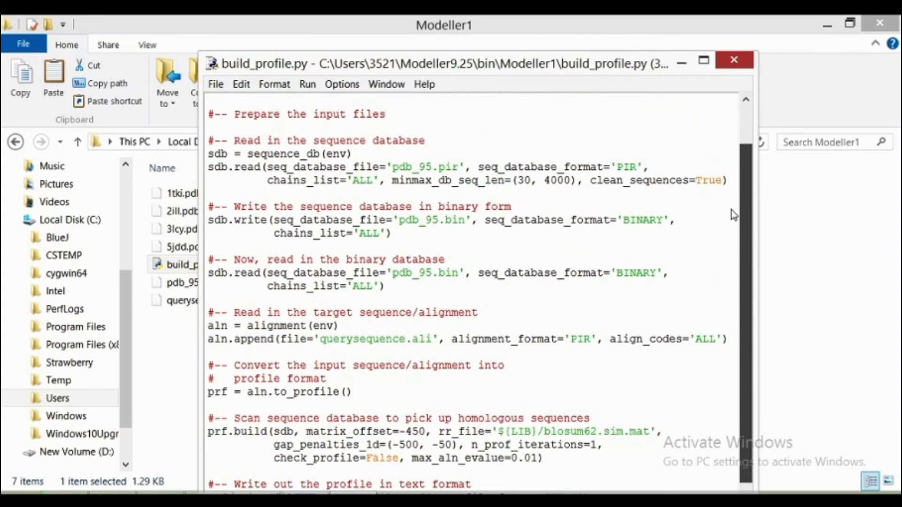
{"action": "left_click", "coordinate": [732, 68]}
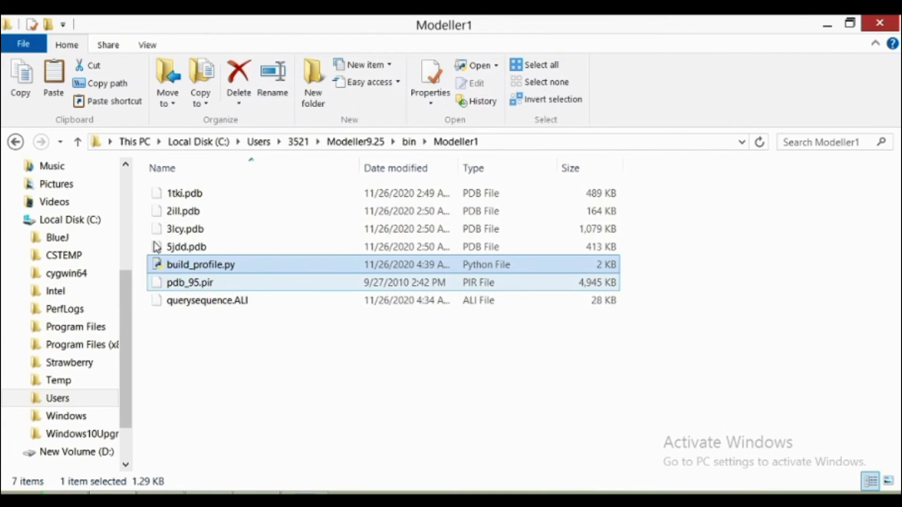
Extract basic-example (16).zip in place on the desktop, replacing all existing files.
{"action": "left_click_drag", "start_coordinate": [124, 315], "coordinate": [120, 213]}
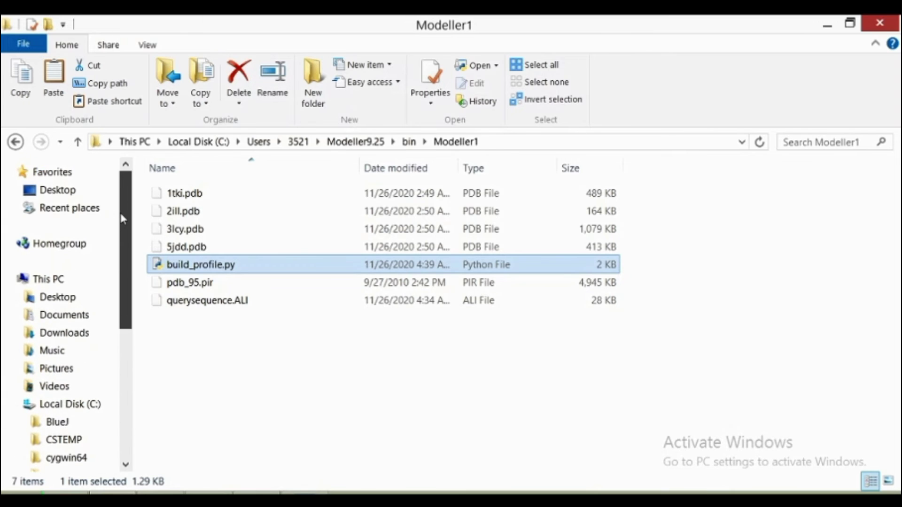
{"action": "left_click", "coordinate": [72, 297]}
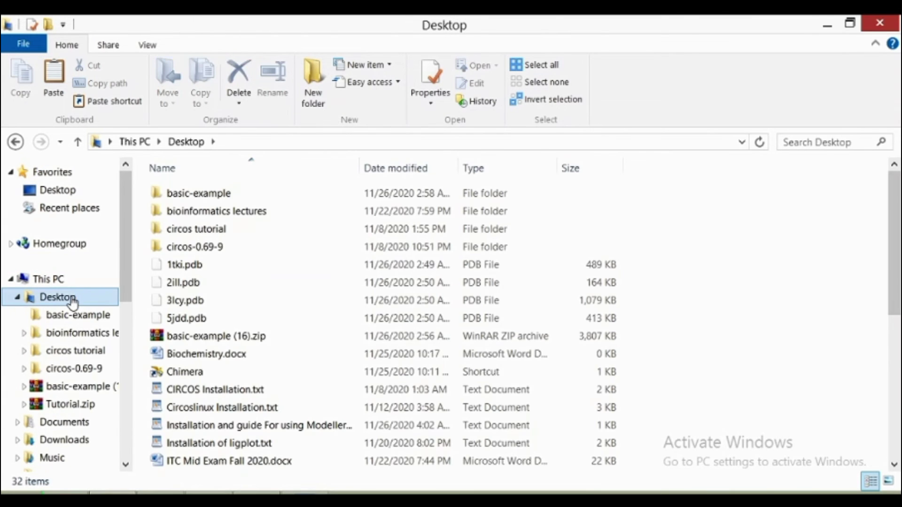
{"action": "right_click", "coordinate": [177, 338]}
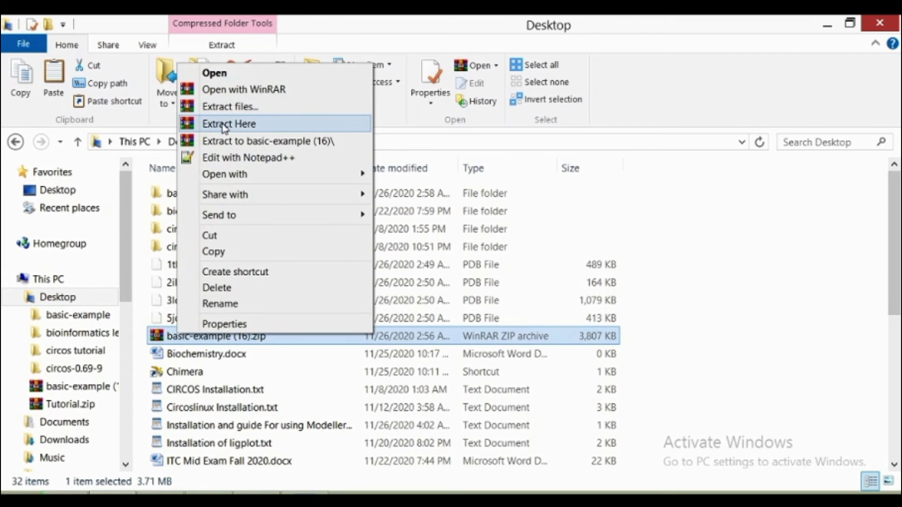
{"action": "left_click", "coordinate": [217, 123]}
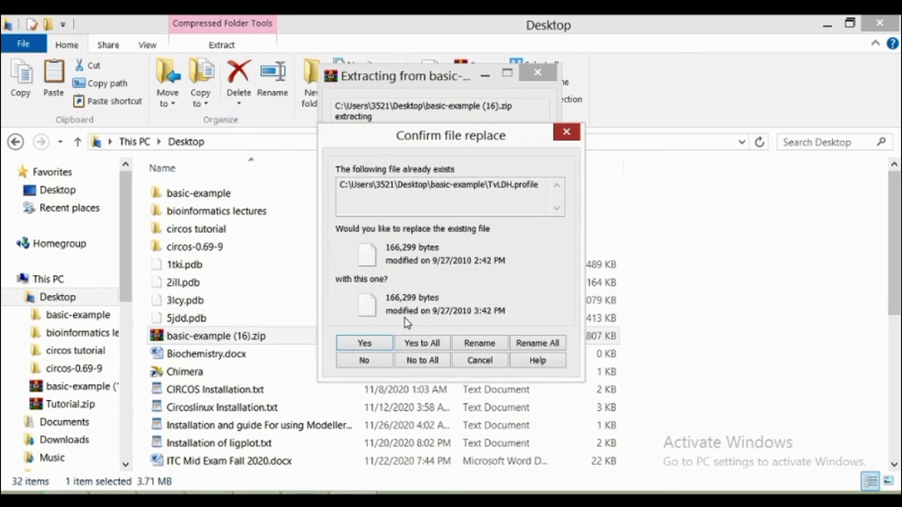
{"action": "left_click", "coordinate": [418, 344]}
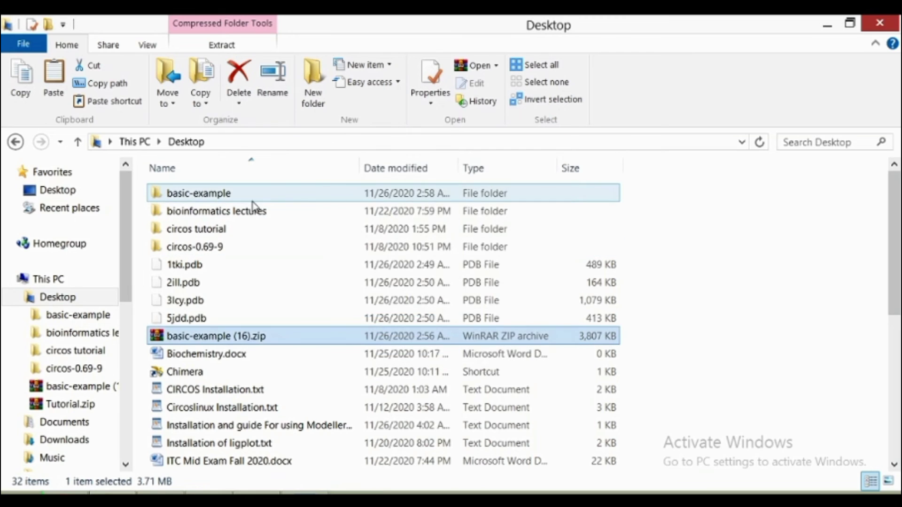
Open the extracted basic-example folder on the desktop, look through its files and select build_profile.py.
{"action": "double_click", "coordinate": [228, 202]}
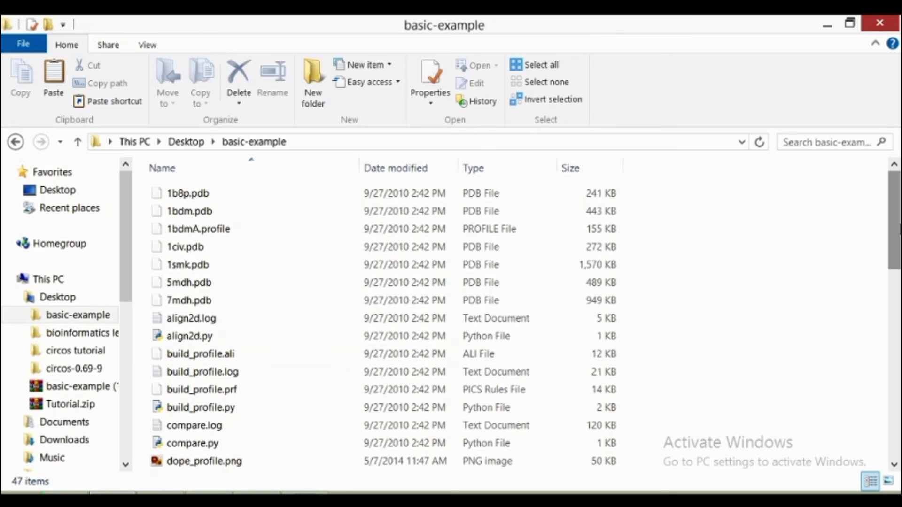
{"action": "left_click_drag", "start_coordinate": [895, 230], "coordinate": [894, 271]}
{"action": "left_click_drag", "start_coordinate": [891, 291], "coordinate": [896, 430]}
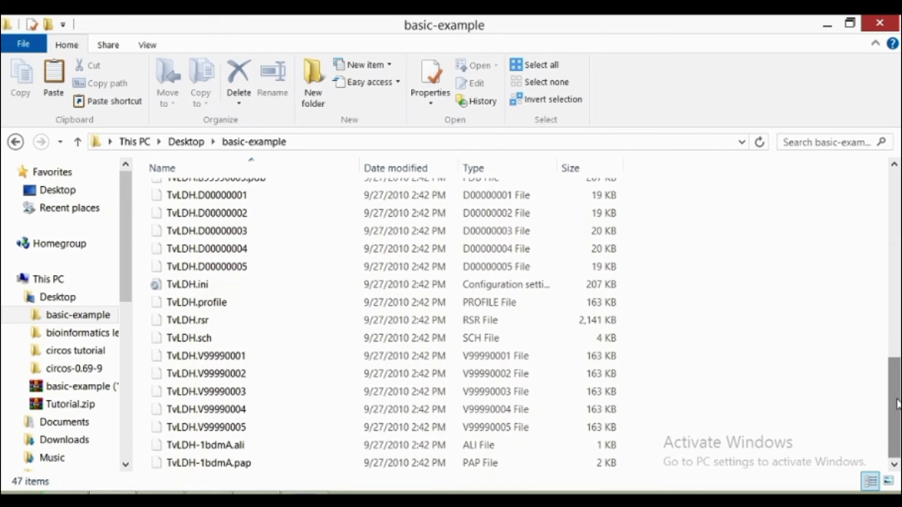
{"action": "left_click_drag", "start_coordinate": [896, 415], "coordinate": [894, 229]}
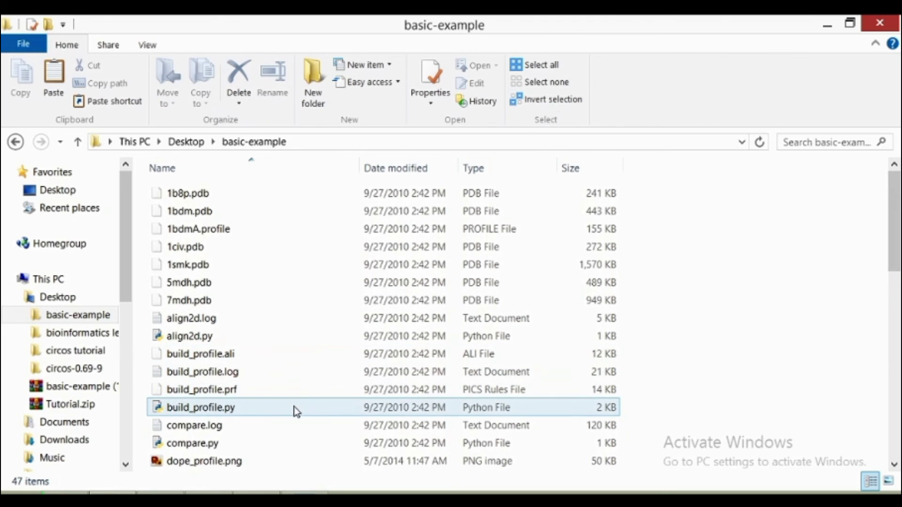
{"action": "left_click", "coordinate": [415, 414]}
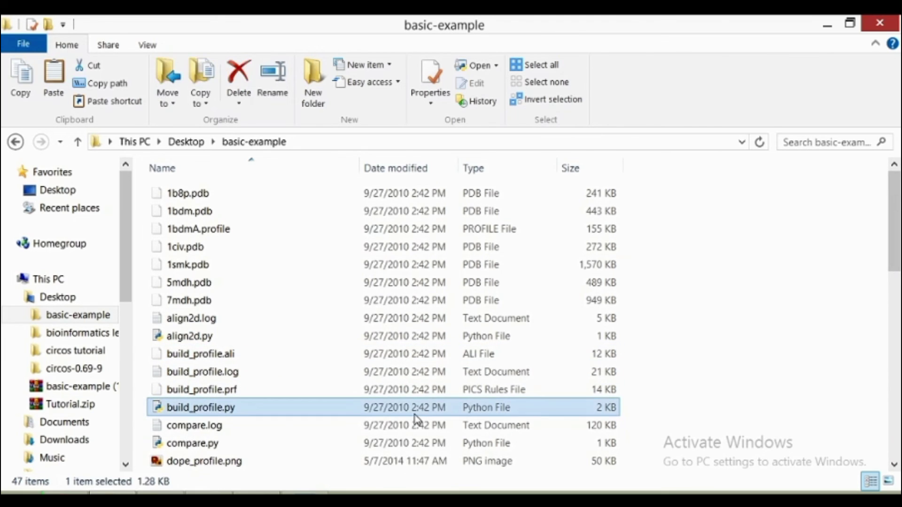
Switch to the Modeller console and enter mod9.25 querysequence at the Modeller1 prompt.
{"action": "key", "text": "alt+Tab"}
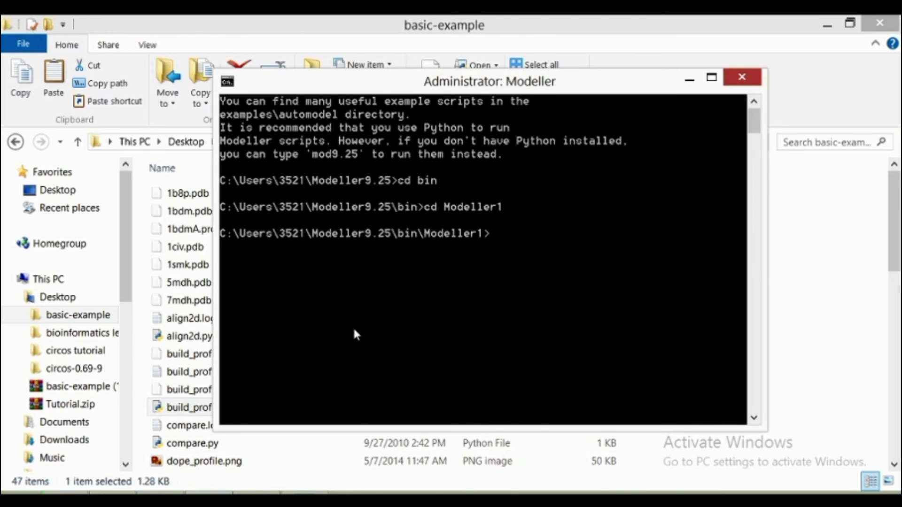
{"action": "type", "text": "mod9.25"}
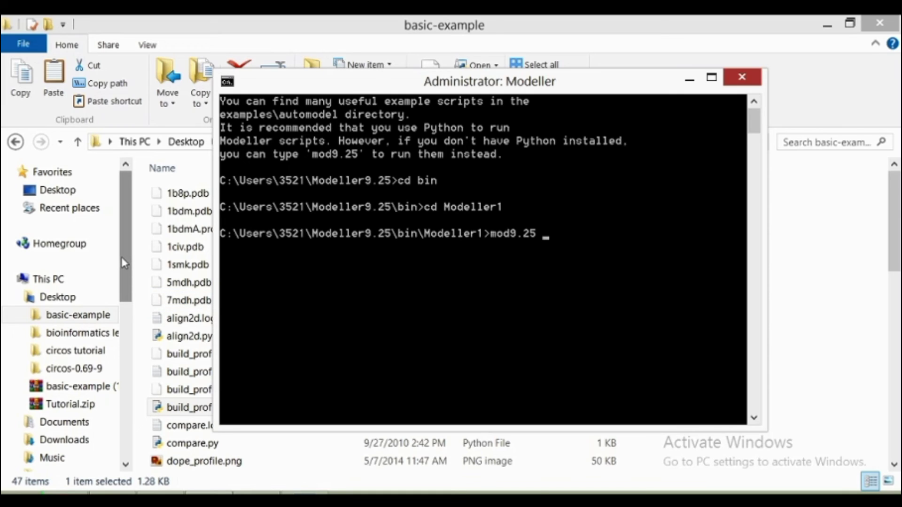
{"action": "type", "text": "querysequence"}
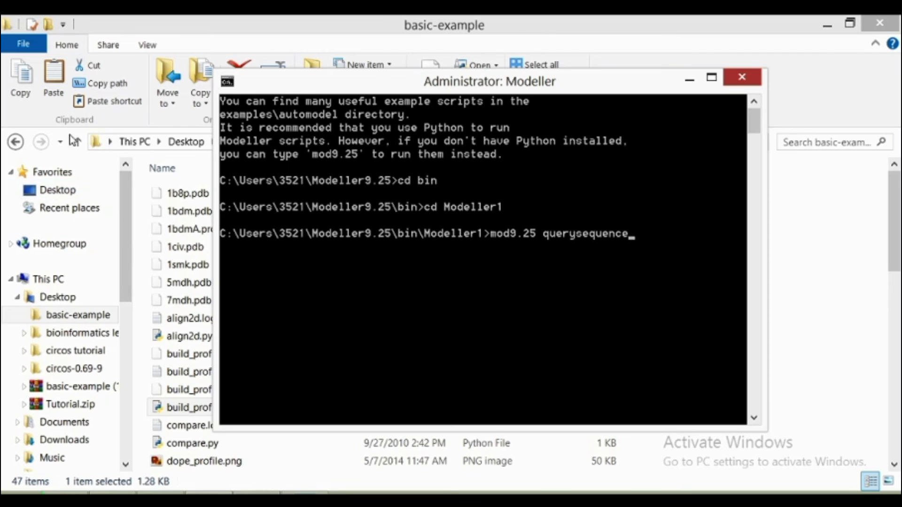
Browse in File Explorer to the Modeller1 folder inside Modeller9.25\bin, under the user's folder on Local Disk (C:).
{"action": "left_click", "coordinate": [14, 142]}
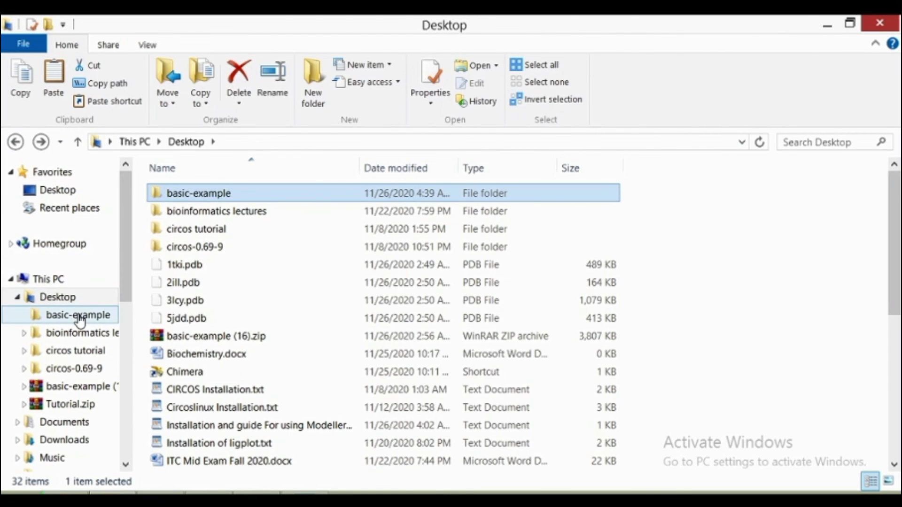
{"action": "left_click_drag", "start_coordinate": [126, 268], "coordinate": [119, 378]}
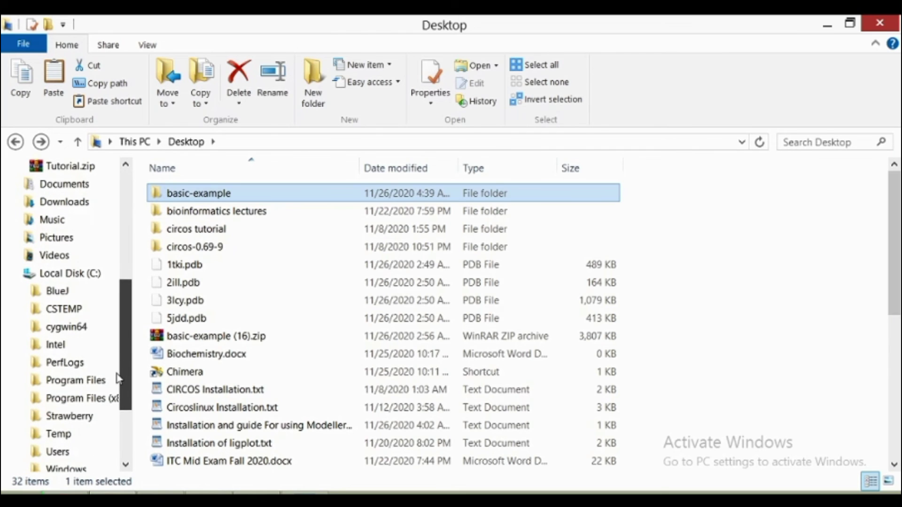
{"action": "left_click", "coordinate": [87, 272]}
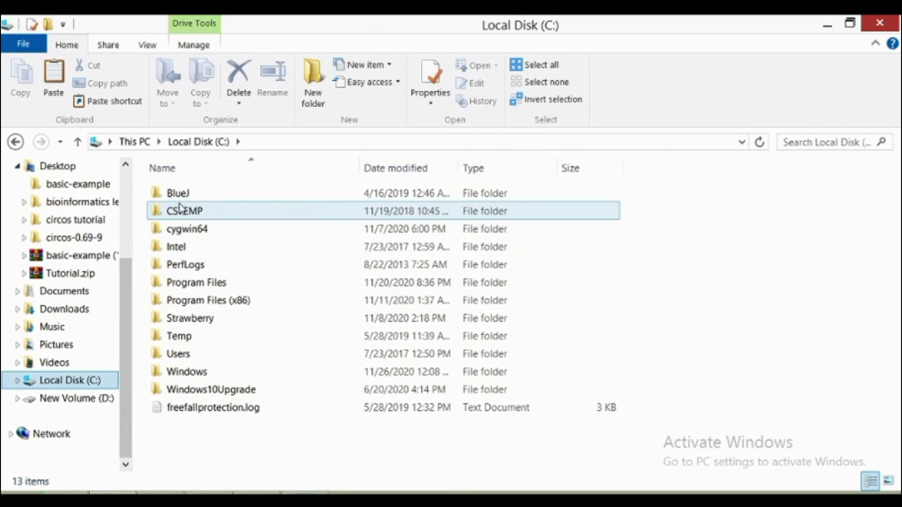
{"action": "double_click", "coordinate": [181, 355]}
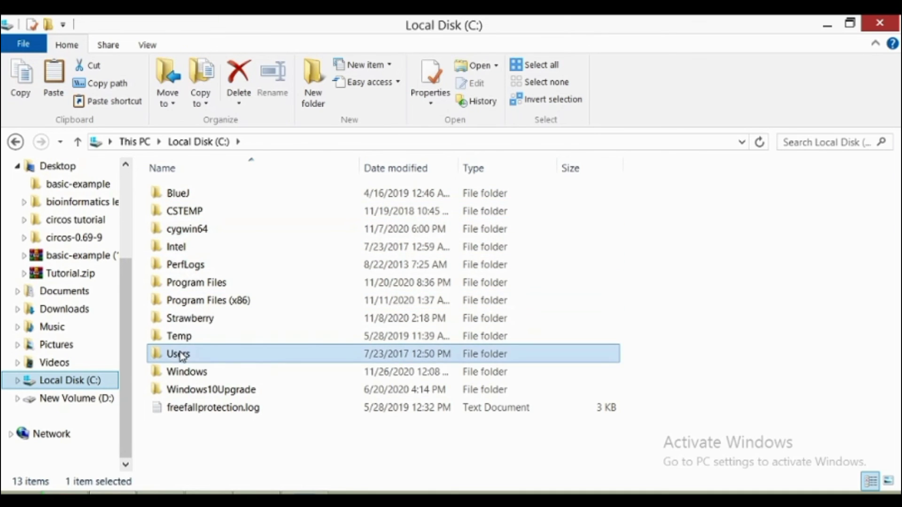
{"action": "double_click", "coordinate": [199, 197]}
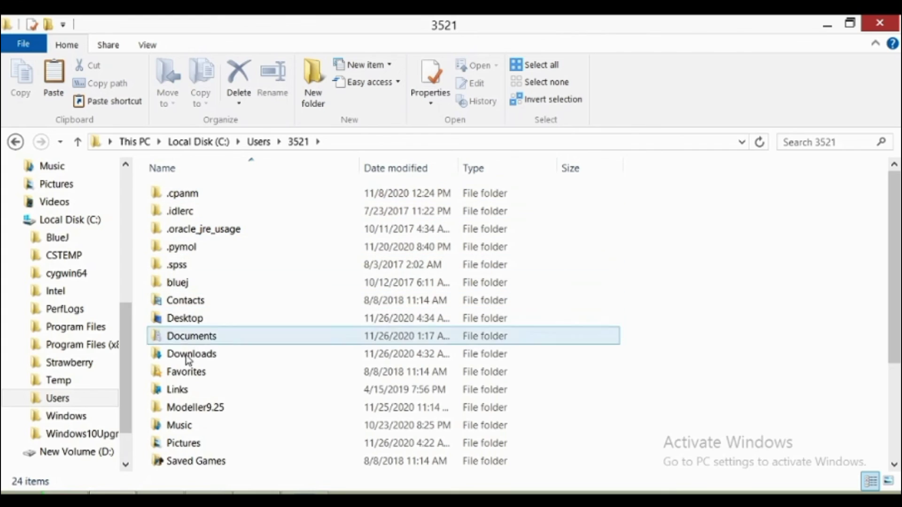
{"action": "double_click", "coordinate": [192, 412]}
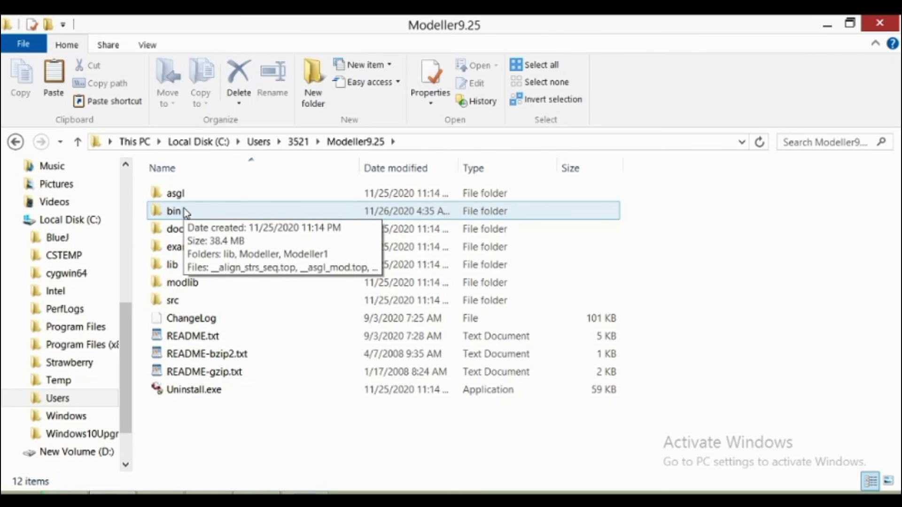
{"action": "double_click", "coordinate": [174, 211]}
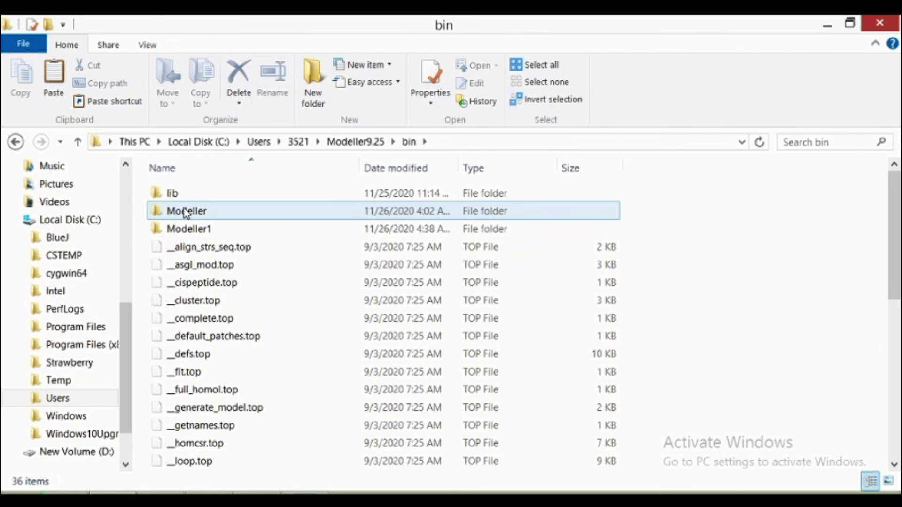
{"action": "double_click", "coordinate": [183, 229]}
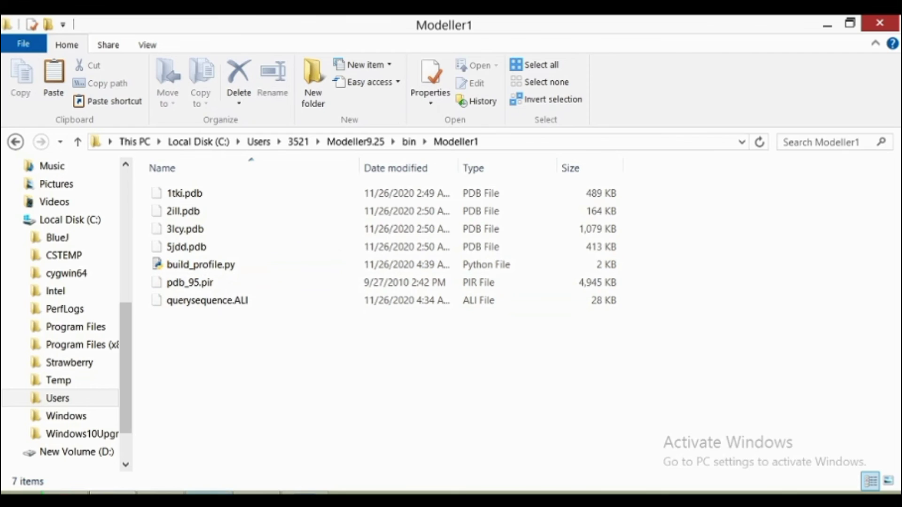
Back in the Modeller console, replace querysequence in the command with build_profile.py and run mod9.25 build_profile.py.
{"action": "left_click", "coordinate": [209, 493]}
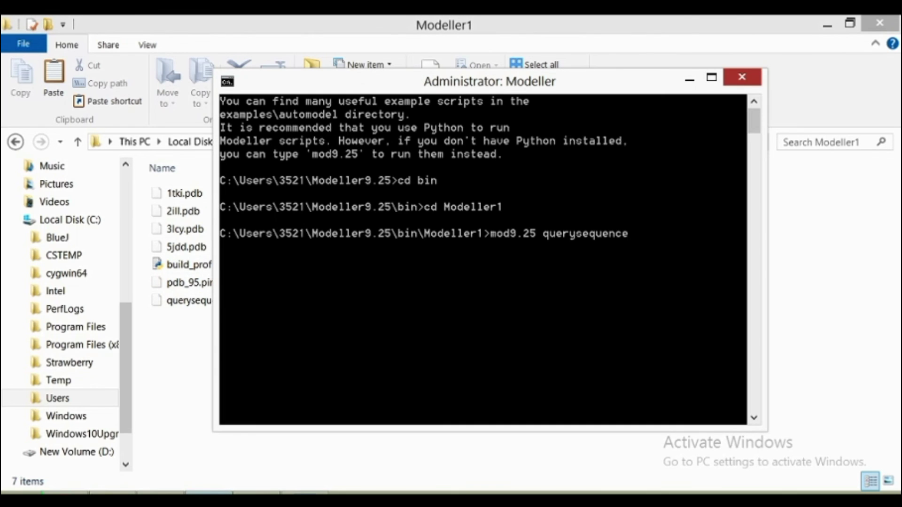
{"action": "key", "text": "BackSpace"}
{"action": "key", "text": "BackSpace"}
{"action": "key", "text": "BackSpace"}
{"action": "key", "text": "BackSpace"}
{"action": "key", "text": "BackSpace"}
{"action": "key", "text": "BackSpace"}
{"action": "key", "text": "BackSpace"}
{"action": "key", "text": "BackSpace"}
{"action": "key", "text": "BackSpace"}
{"action": "key", "text": "BackSpace"}
{"action": "key", "text": "BackSpace"}
{"action": "key", "text": "BackSpace"}
{"action": "key", "text": "BackSpace"}
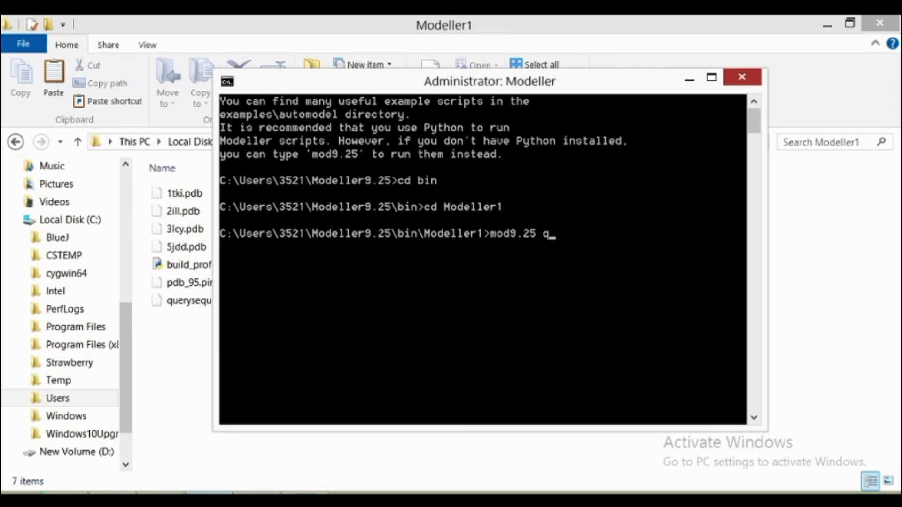
{"action": "type", "text": "build_profile"}
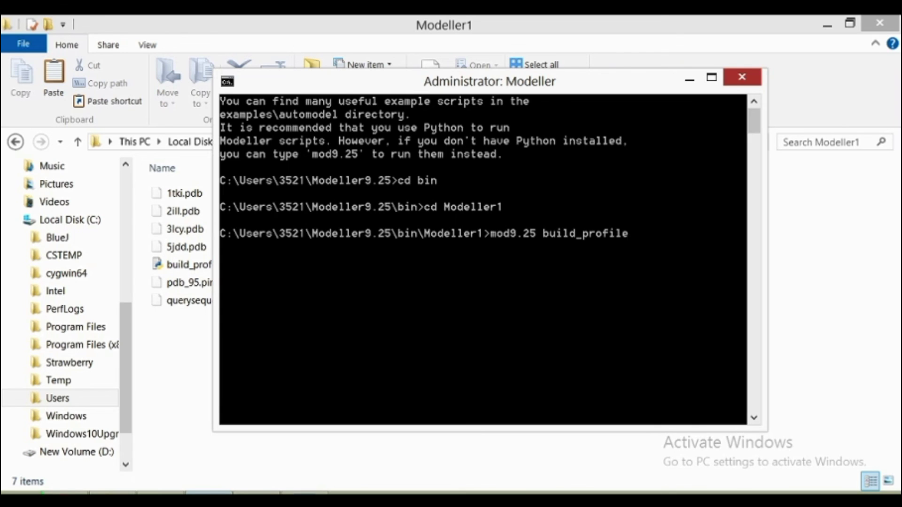
{"action": "type", "text": ".py"}
{"action": "key", "text": "Return"}
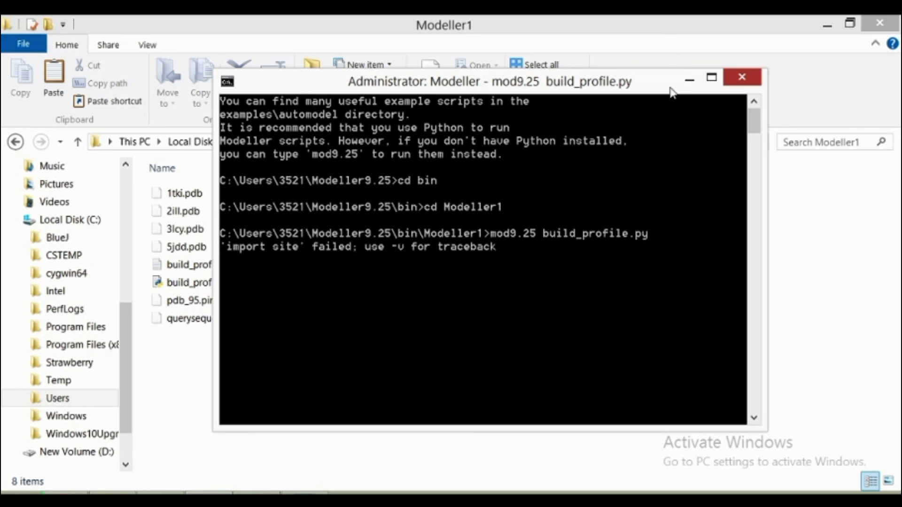
Check the Modeller1 folder for the output files of build_profile.py and the console for the script's progress.
{"action": "left_click", "coordinate": [689, 79]}
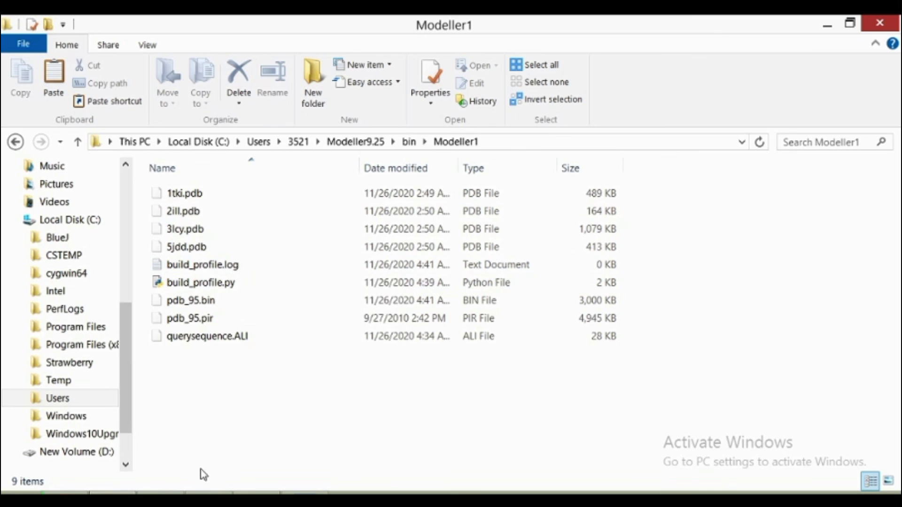
{"action": "left_click", "coordinate": [209, 492]}
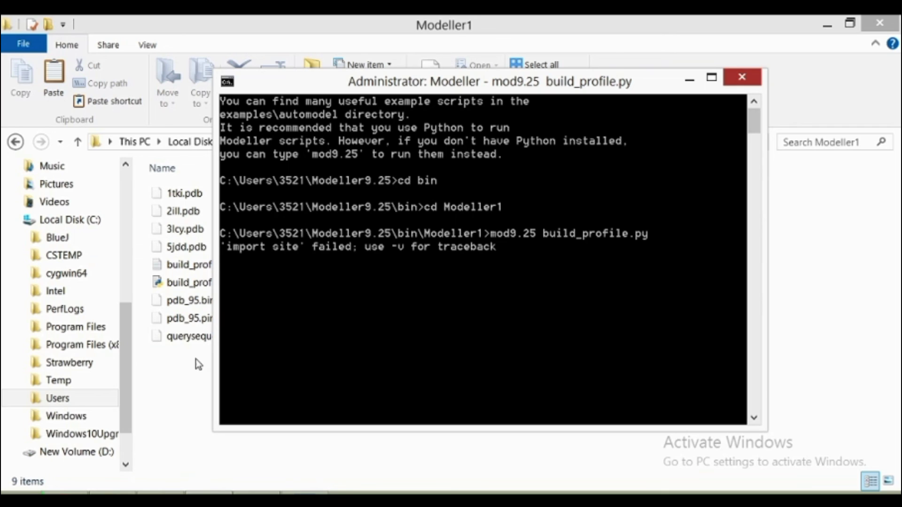
{"action": "left_click", "coordinate": [689, 79]}
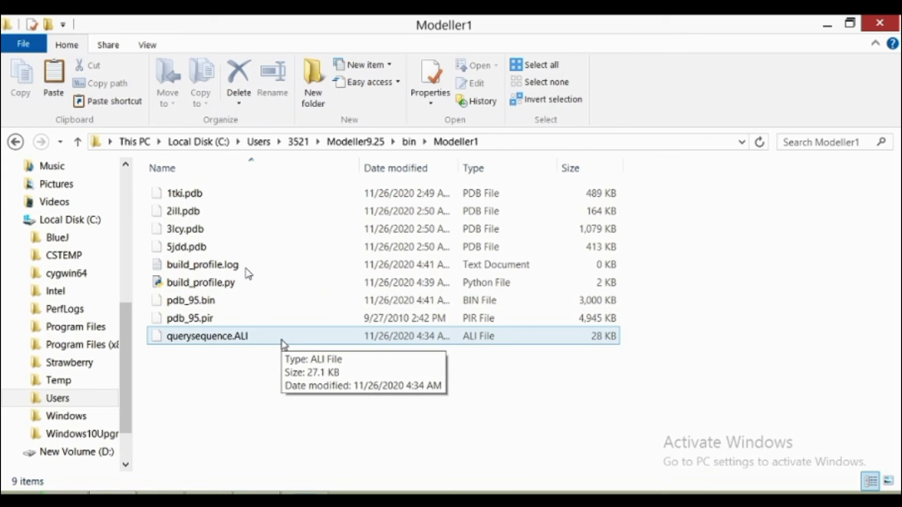
{"action": "key", "text": "alt+Tab"}
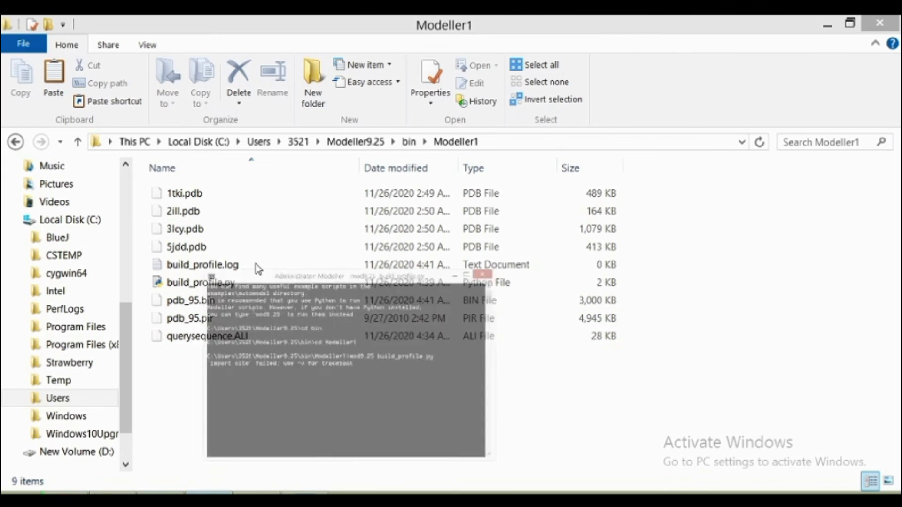